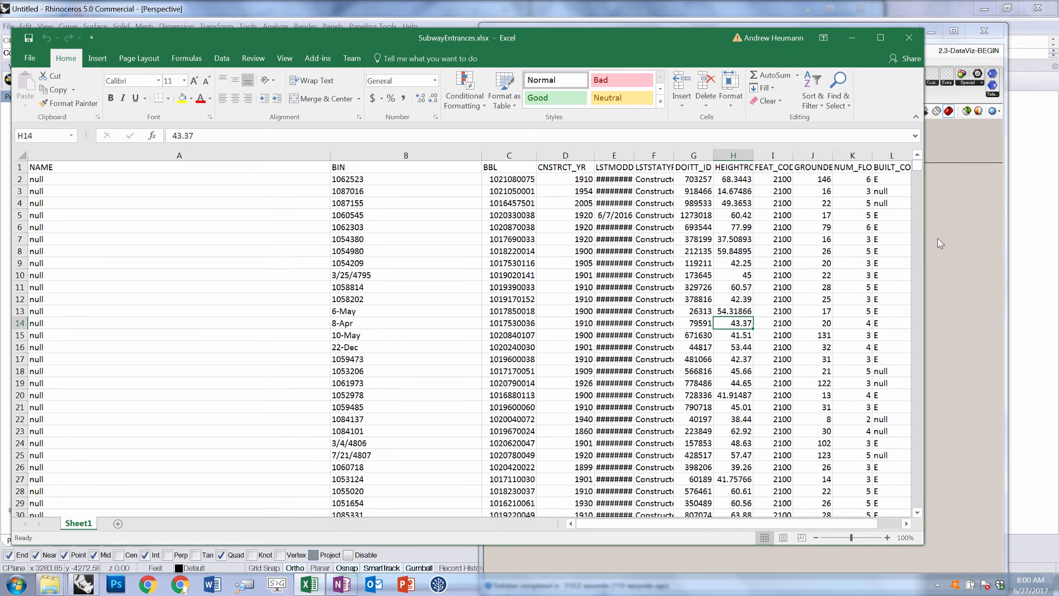
- Set the toggle feeding the _Stream input of the Excel reader to True in the Read Data from excel group
{"action": "scroll", "coordinate": [765, 414], "scroll_direction": "down", "scroll_amount": 2}
{"action": "scroll", "coordinate": [769, 403], "scroll_direction": "up", "scroll_amount": 8}
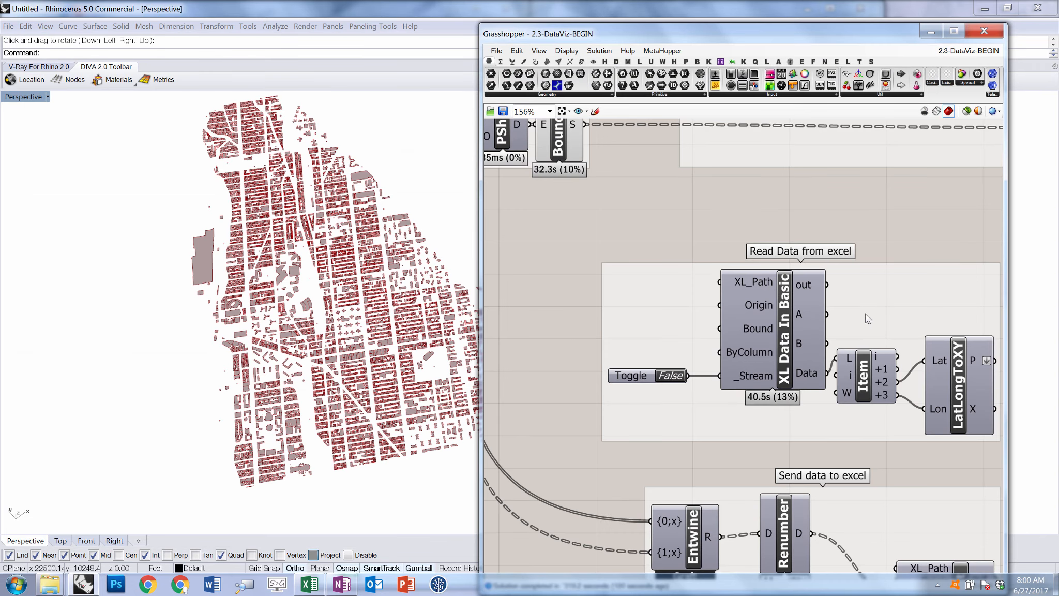
{"action": "scroll", "coordinate": [643, 367], "scroll_direction": "down", "scroll_amount": 3}
{"action": "scroll", "coordinate": [636, 364], "scroll_direction": "up", "scroll_amount": 3}
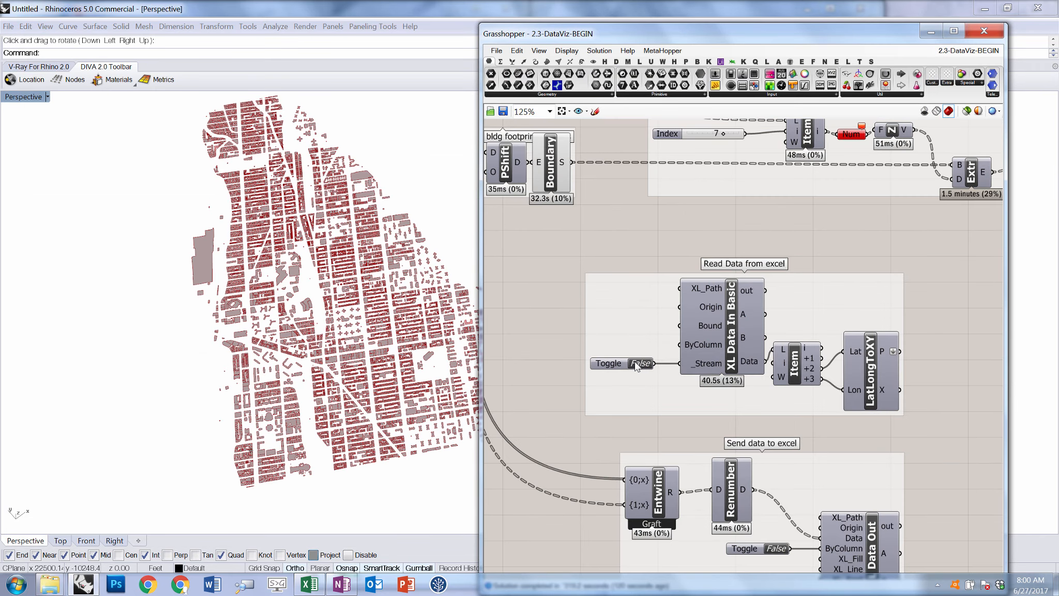
{"action": "scroll", "coordinate": [646, 368], "scroll_direction": "down", "scroll_amount": 3}
{"action": "scroll", "coordinate": [641, 370], "scroll_direction": "up", "scroll_amount": 3}
{"action": "left_click", "coordinate": [637, 367]}
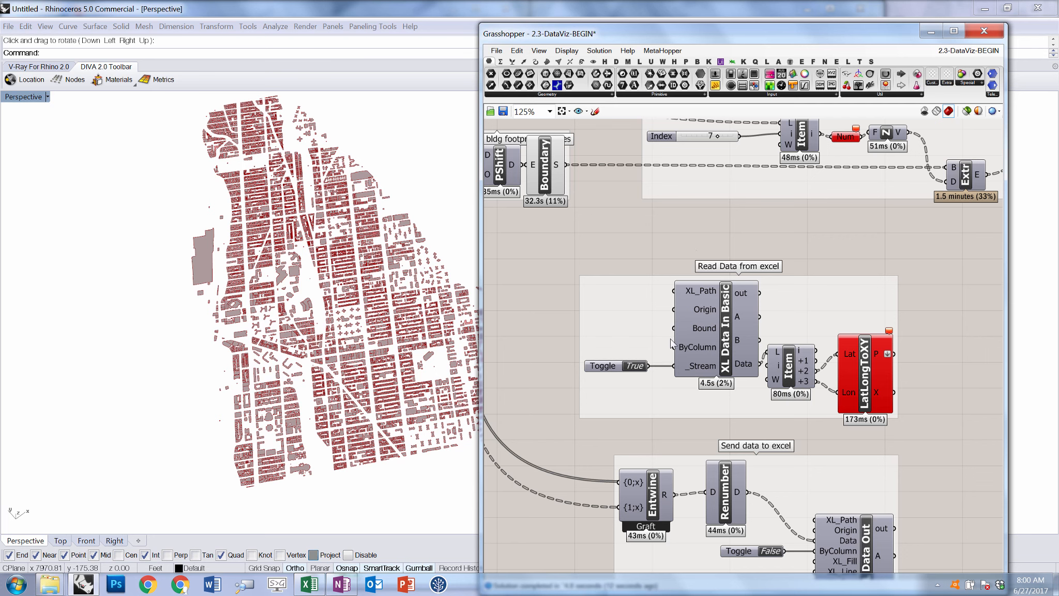
- Shift the index slider, List Item and Num components below the Fields panel slightly to the right as a group
{"action": "scroll", "coordinate": [688, 328], "scroll_direction": "down", "scroll_amount": 4}
{"action": "scroll", "coordinate": [644, 371], "scroll_direction": "up", "scroll_amount": 2}
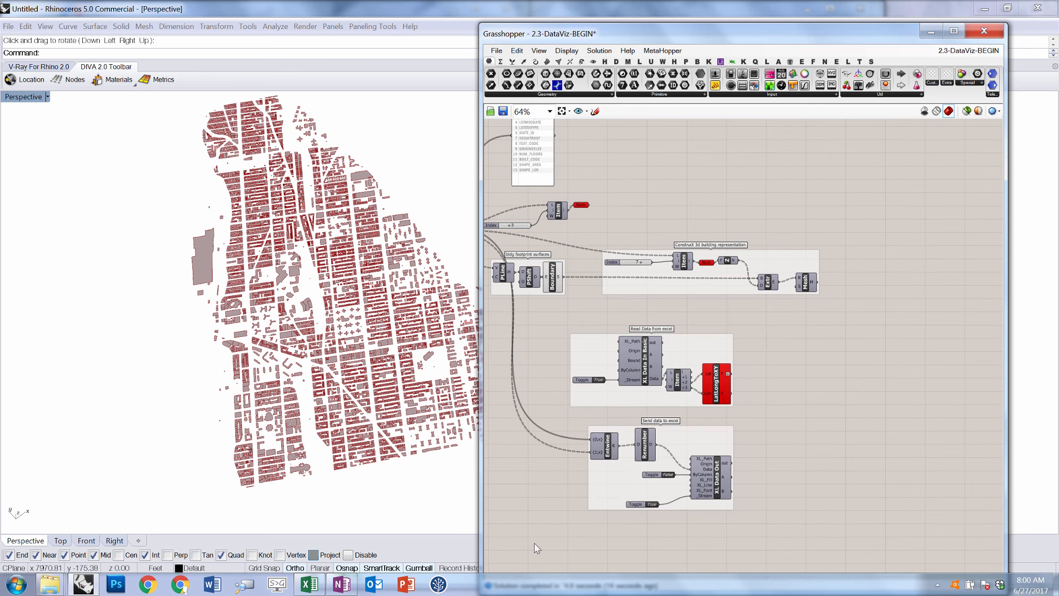
{"action": "left_click", "coordinate": [727, 342]}
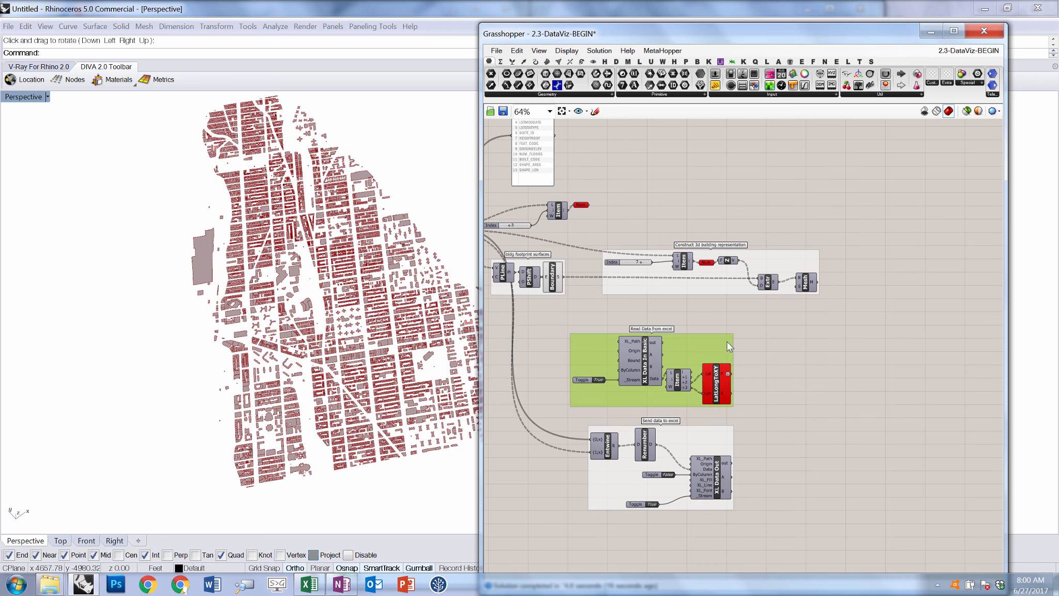
{"action": "left_click", "coordinate": [786, 337]}
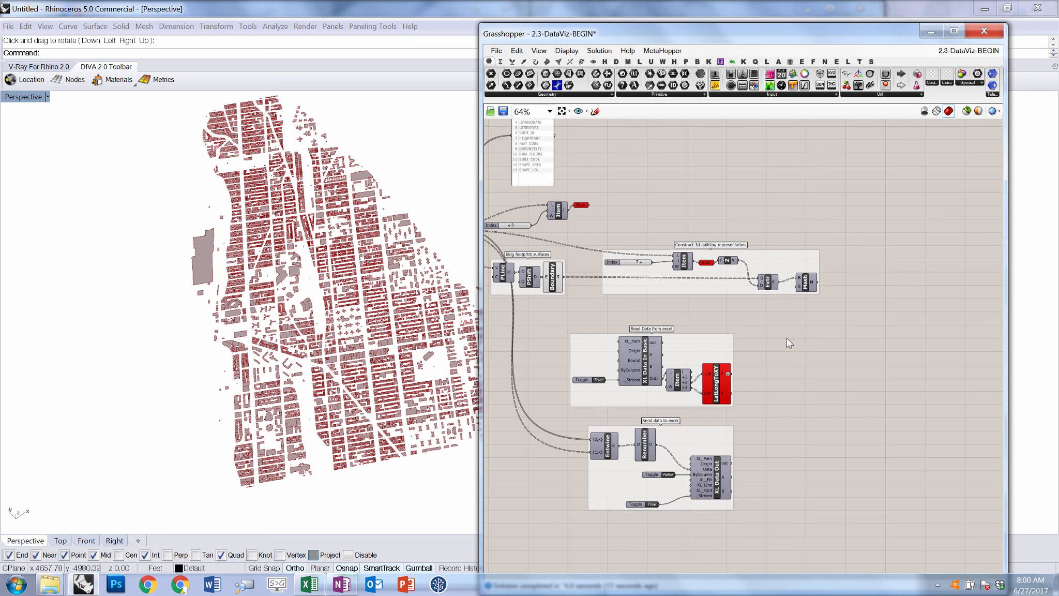
{"action": "scroll", "coordinate": [767, 324], "scroll_direction": "down", "scroll_amount": 2}
{"action": "scroll", "coordinate": [681, 233], "scroll_direction": "up", "scroll_amount": 3}
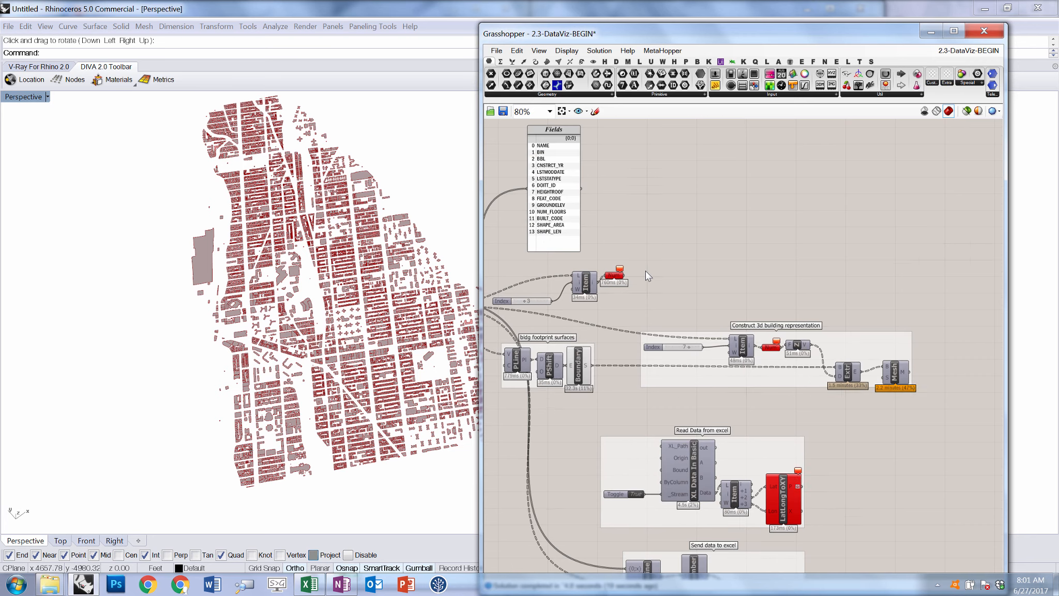
{"action": "left_click_drag", "start_coordinate": [642, 265], "coordinate": [601, 292]}
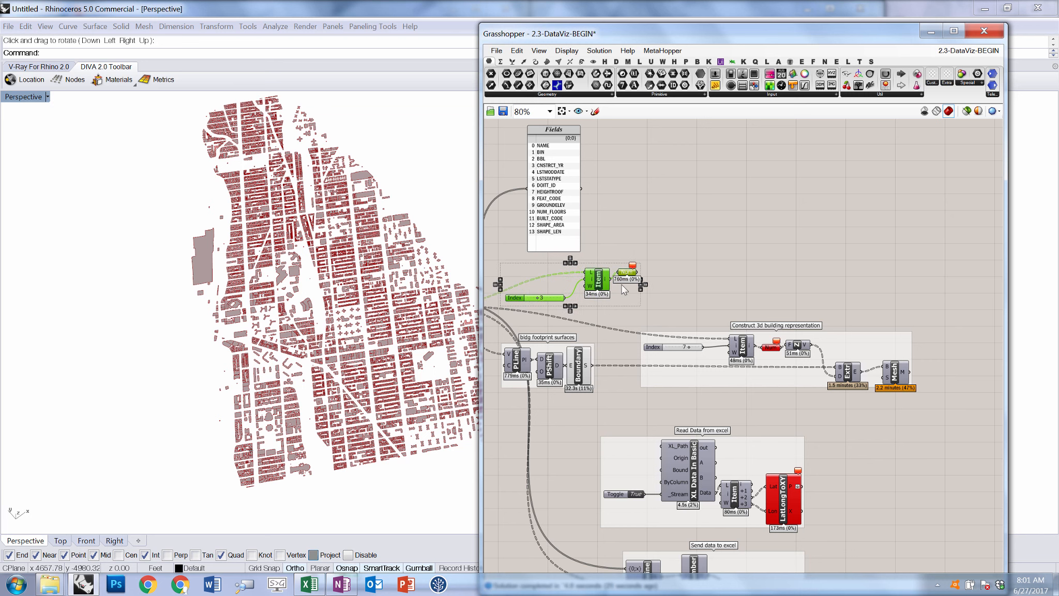
{"action": "left_click", "coordinate": [603, 318]}
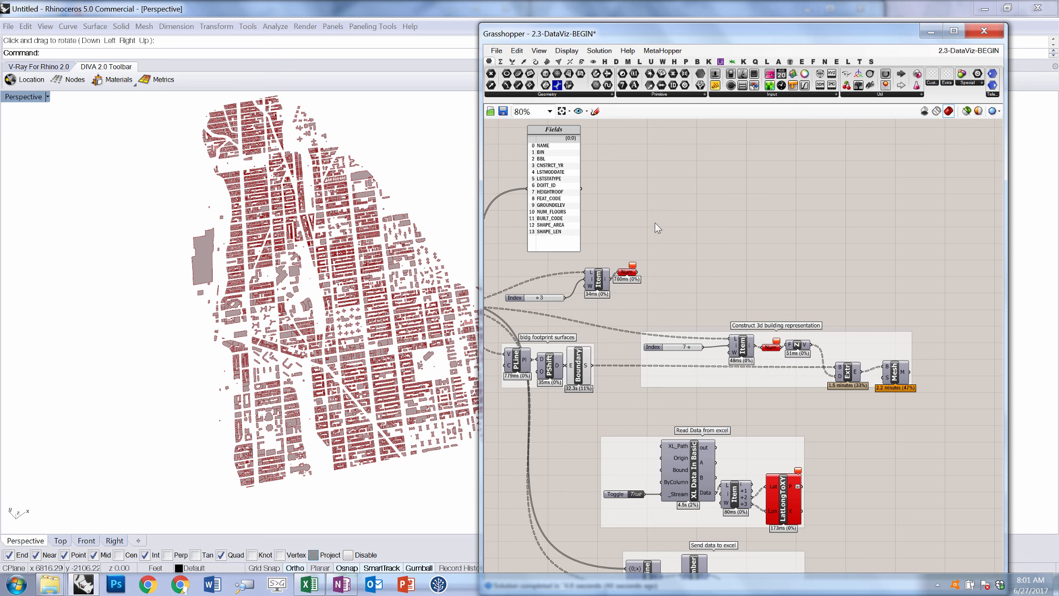
- Place a Remap Numbers component beside the Num parameter fed by the index 3 List Item
{"action": "left_click", "coordinate": [511, 62]}
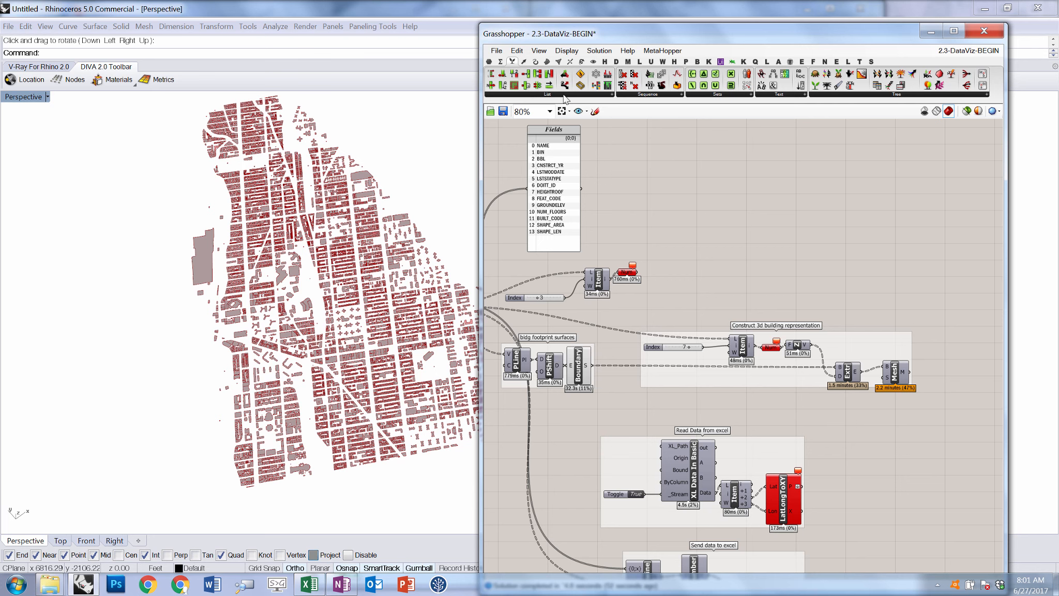
{"action": "left_click", "coordinate": [576, 93]}
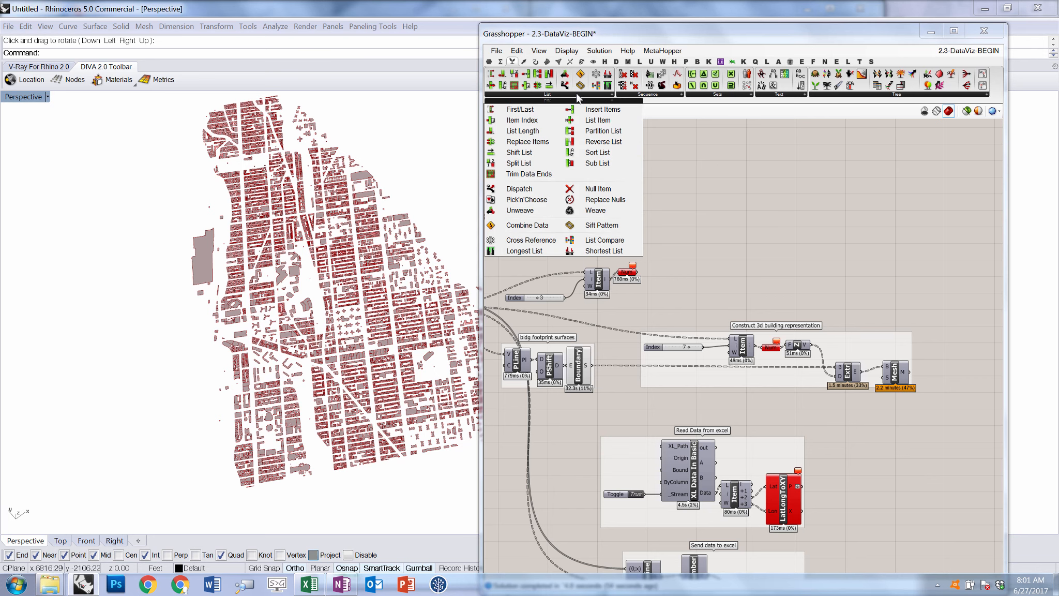
{"action": "left_click", "coordinate": [630, 98]}
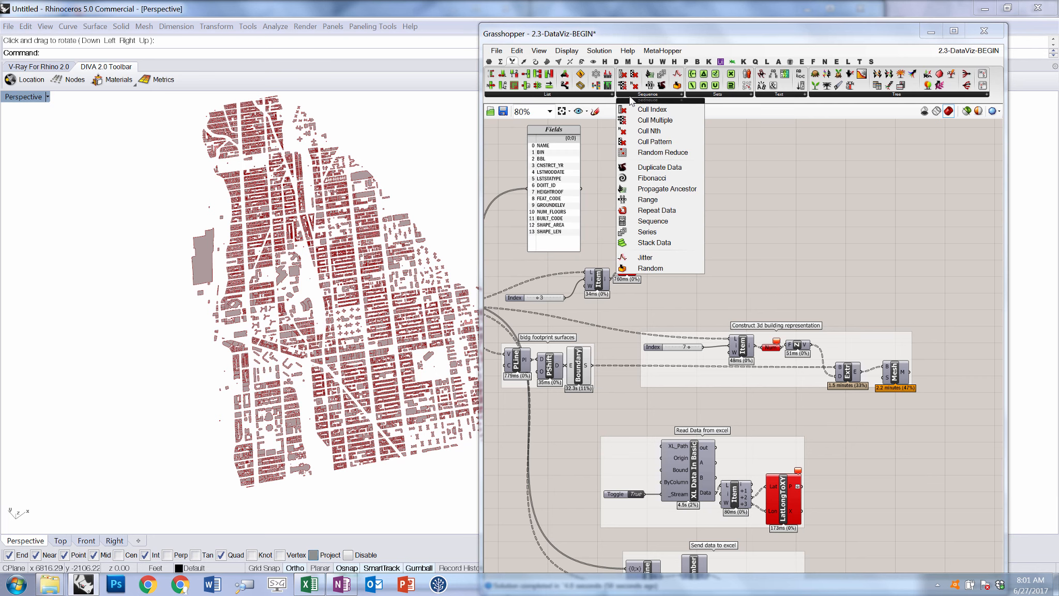
{"action": "left_click", "coordinate": [500, 62]}
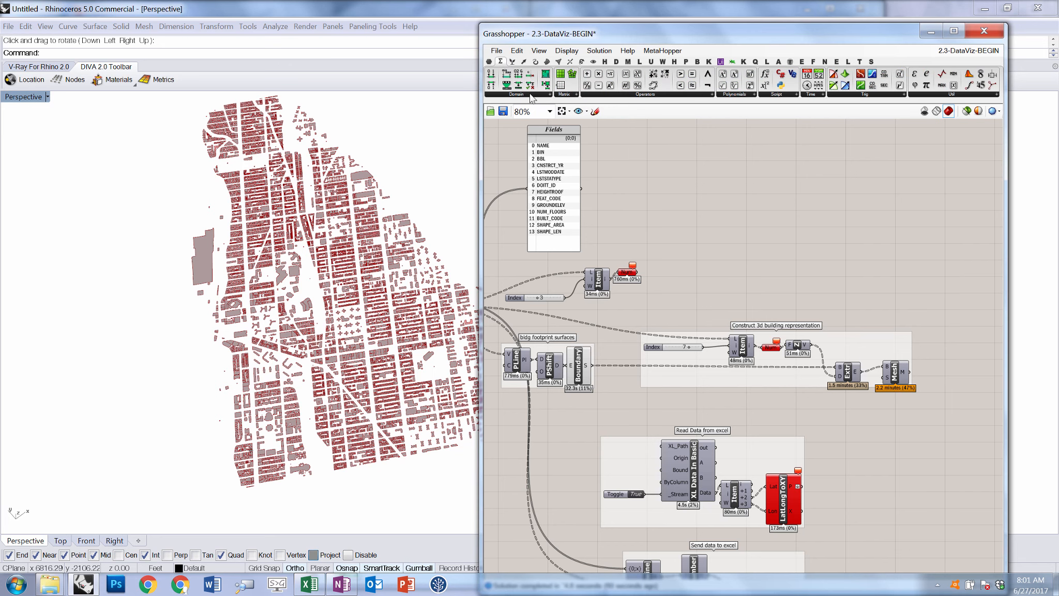
{"action": "left_click", "coordinate": [531, 95]}
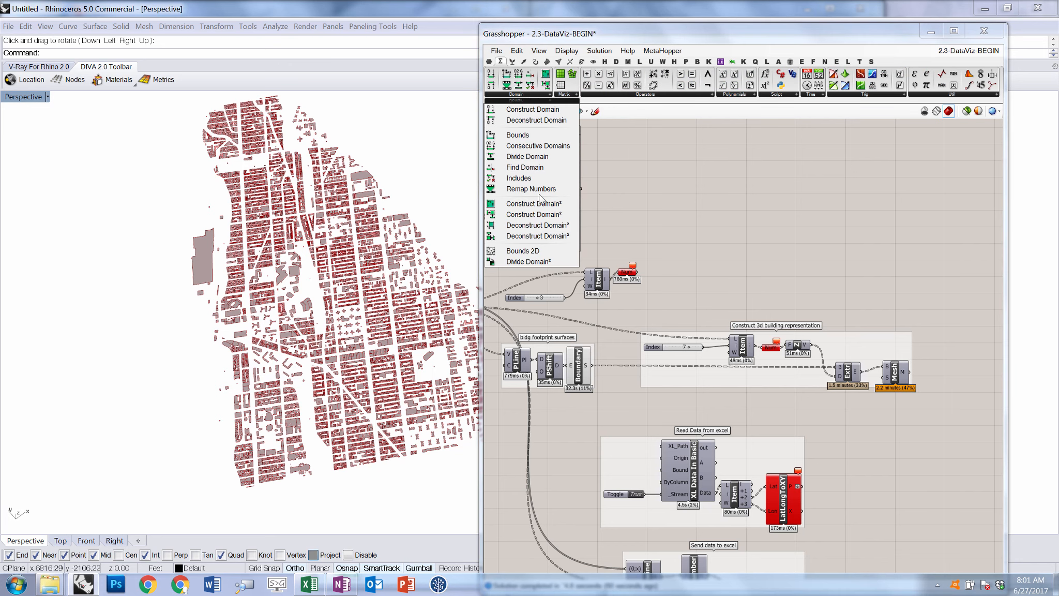
{"action": "left_click", "coordinate": [533, 189]}
{"action": "left_click", "coordinate": [686, 260]}
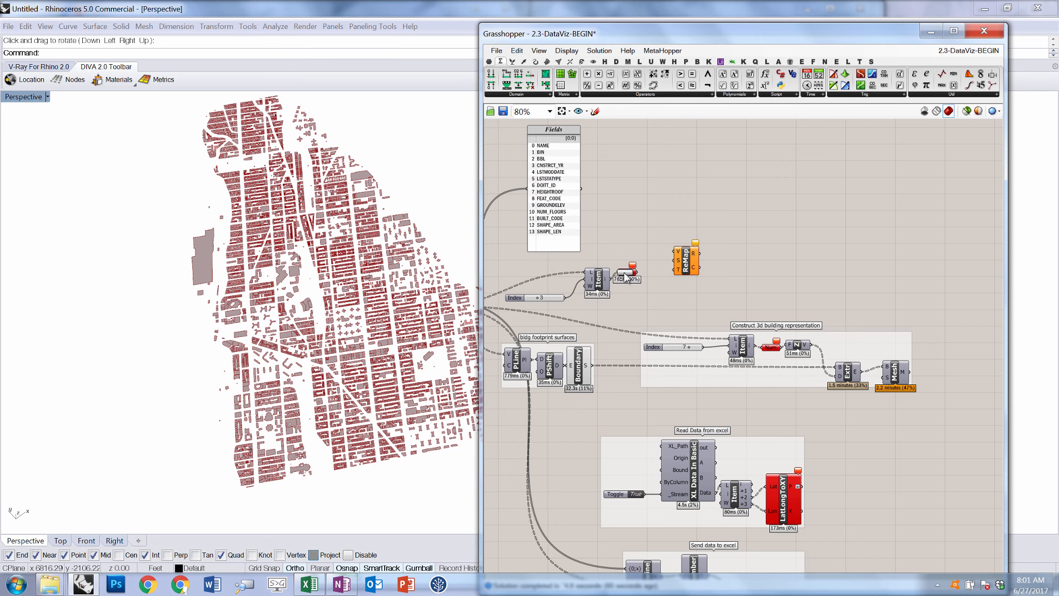
- Add a text panel containing "1800 to 2017" beside the Remap component and shrink it to fit its text
{"action": "scroll", "coordinate": [613, 285], "scroll_direction": "up", "scroll_amount": 2}
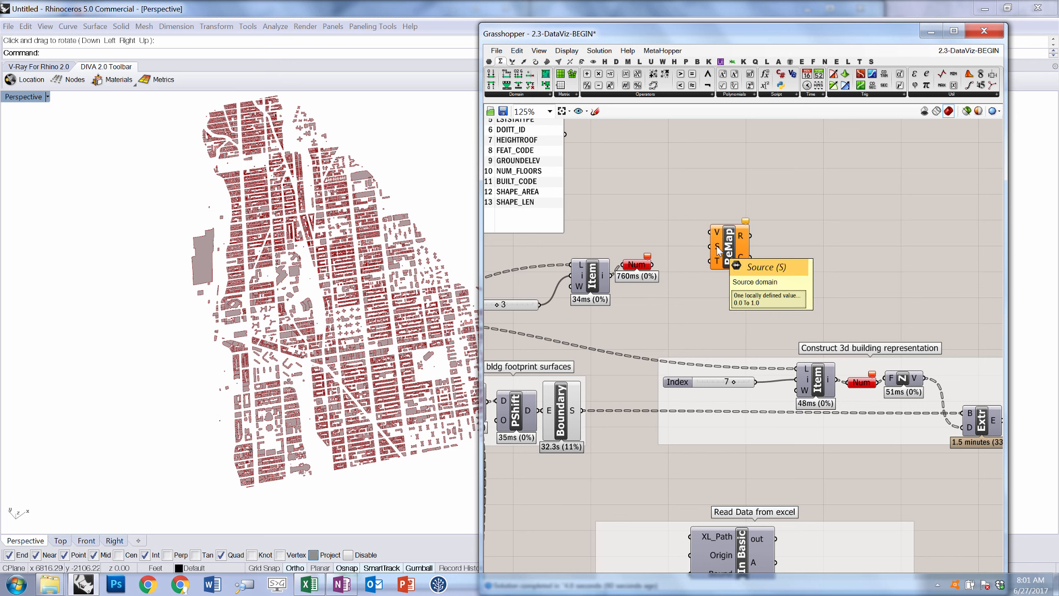
{"action": "double_click", "coordinate": [635, 246]}
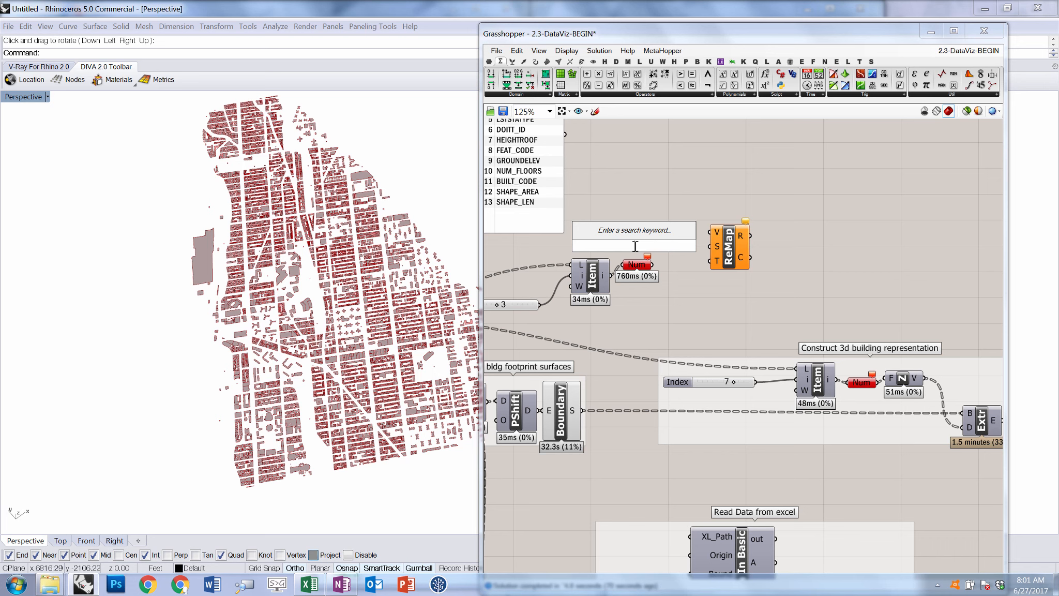
{"action": "type", "text": "1800"}
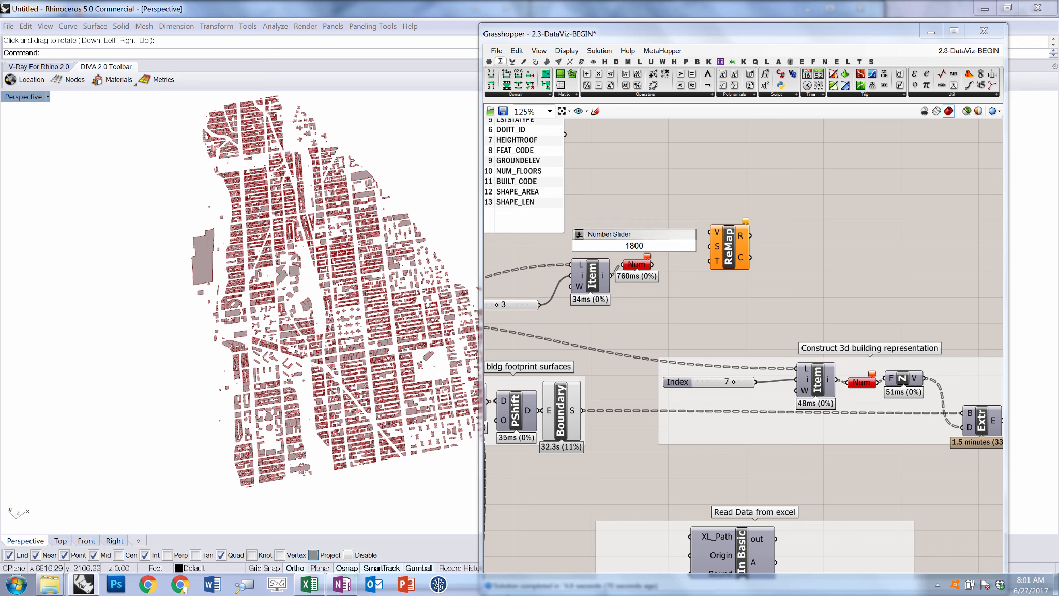
{"action": "type", "text": " to"}
{"action": "key", "text": "ctrl+a"}
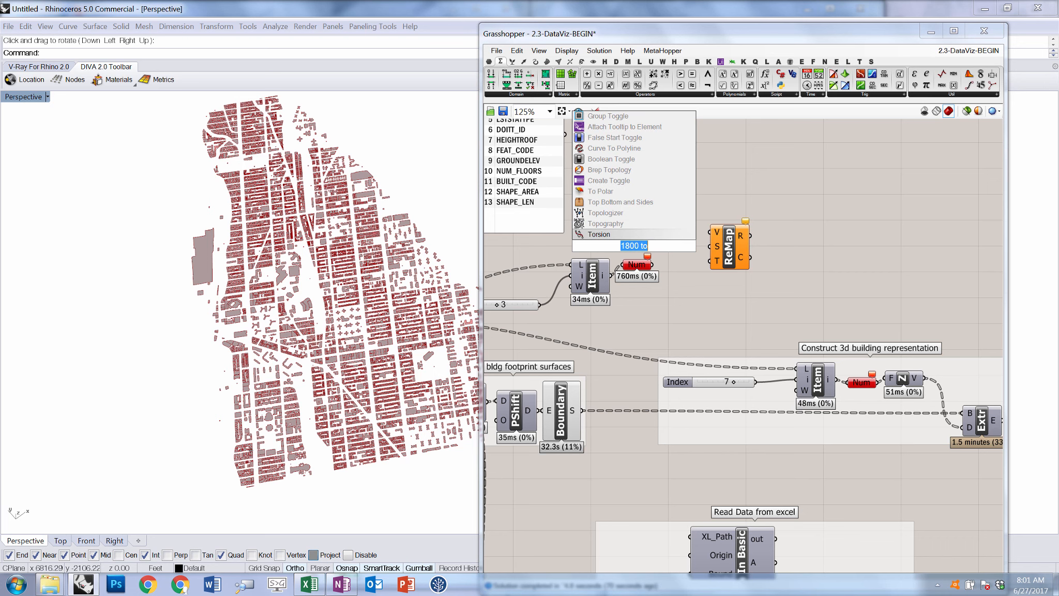
{"action": "key", "text": "BackSpace"}
{"action": "type", "text": "\"1800 to 20"}
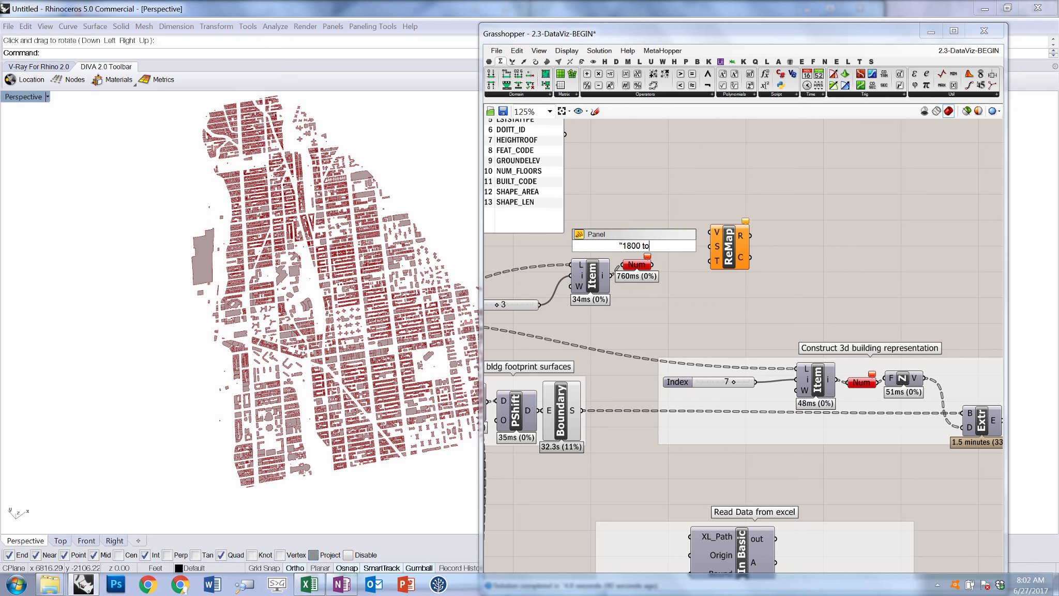
{"action": "type", "text": "17"}
{"action": "key", "text": "Return"}
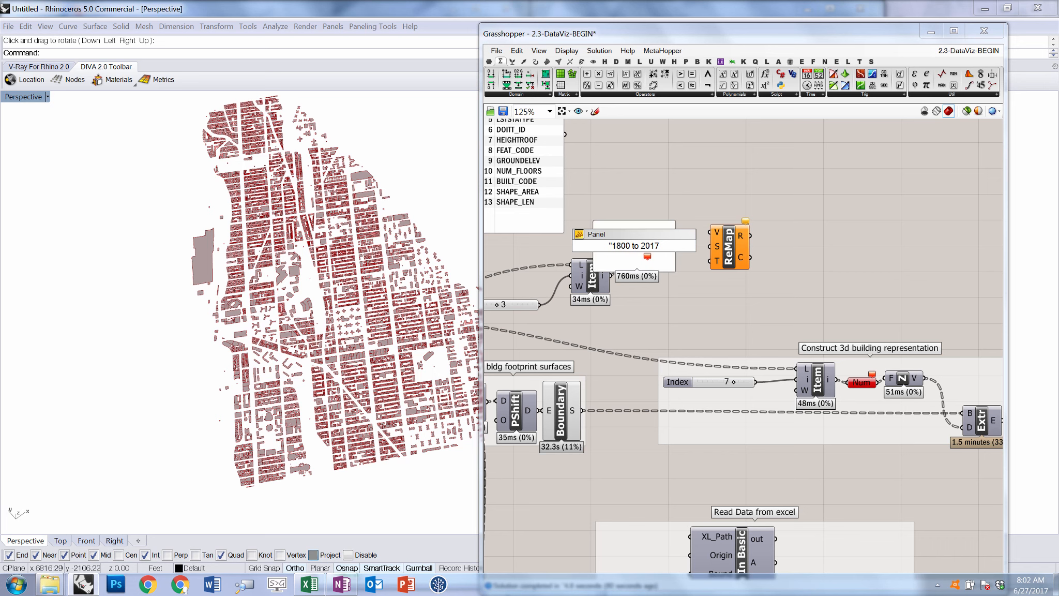
{"action": "left_click_drag", "start_coordinate": [675, 270], "coordinate": [669, 238]}
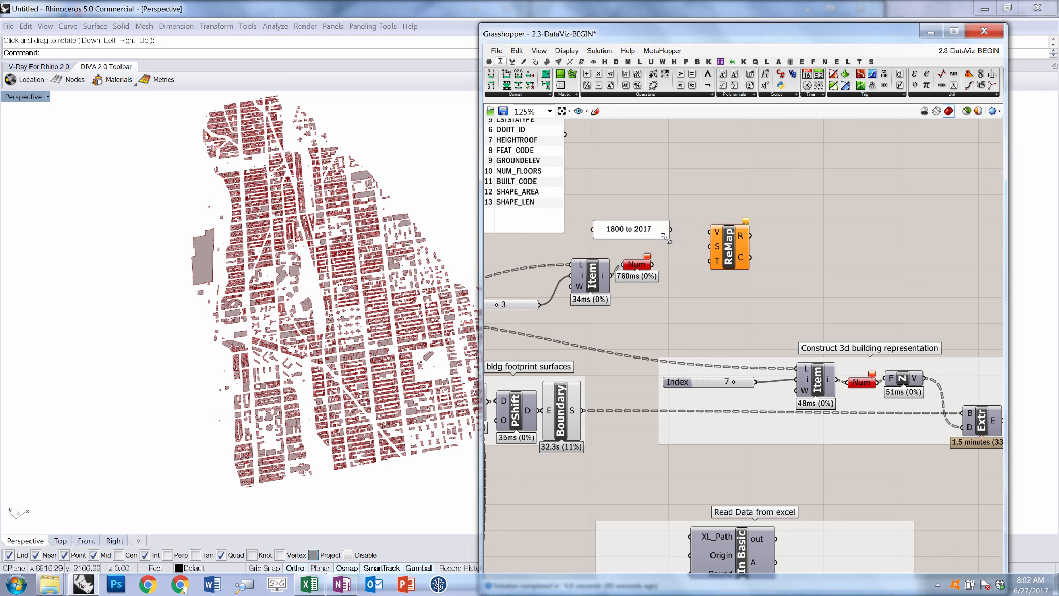
{"action": "double_click", "coordinate": [642, 199]}
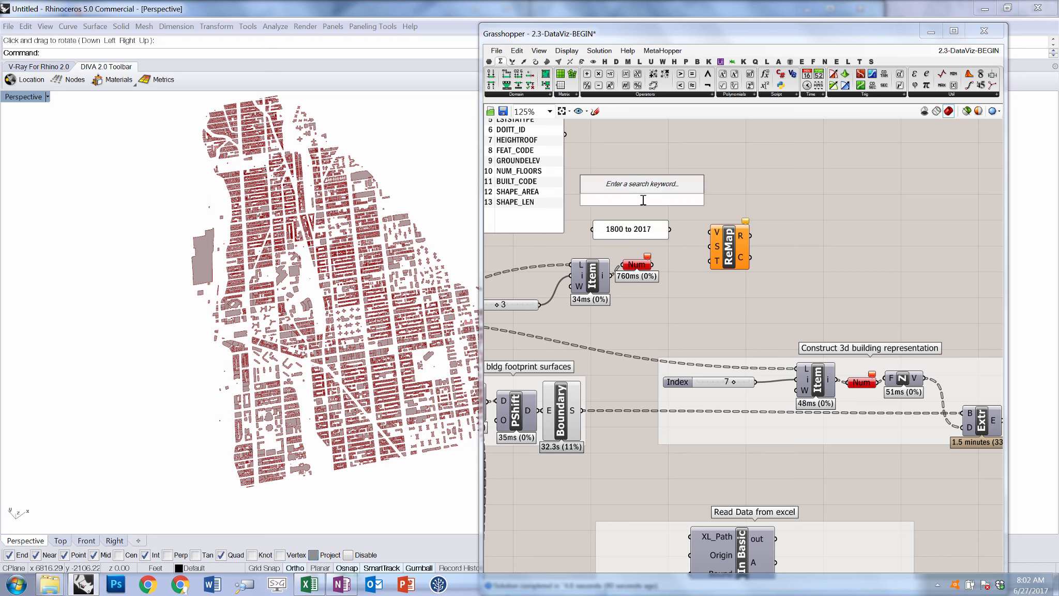
{"action": "type", "text": "\""}
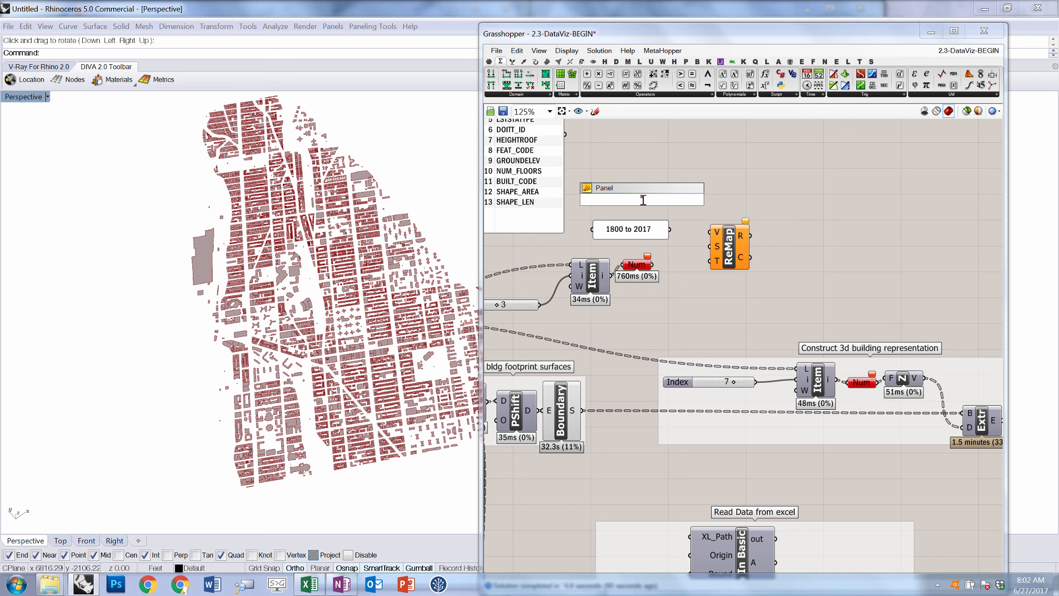
{"action": "type", "text": "fdgd fg"}
{"action": "key", "text": "Return"}
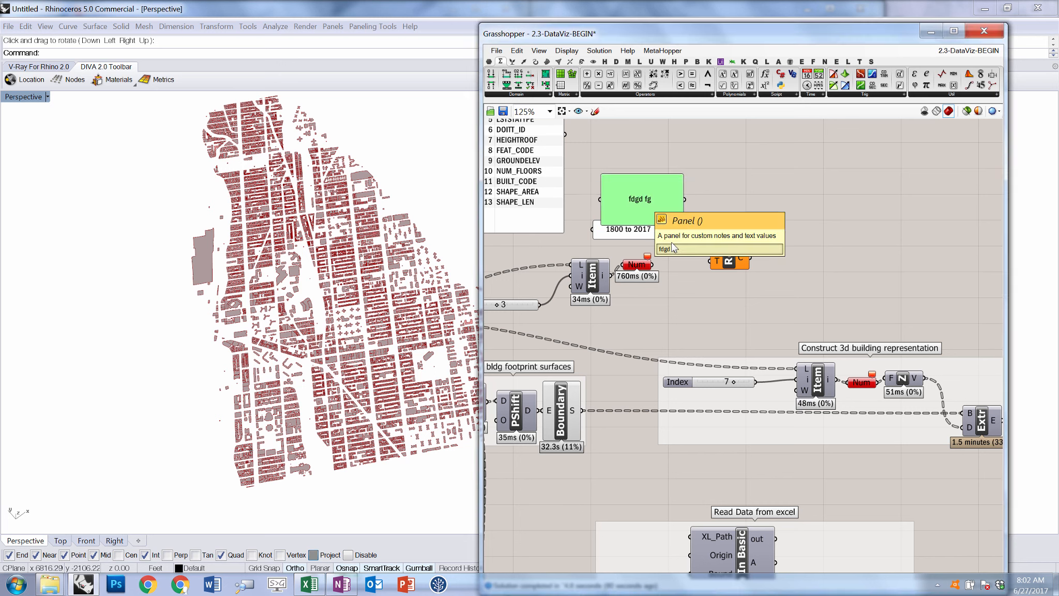
{"action": "key", "text": "Delete"}
- Connect the 1800 to 2017 panel to the Remap component's Source input and the Num parameter to its Value input
{"action": "left_click_drag", "start_coordinate": [670, 229], "coordinate": [716, 246]}
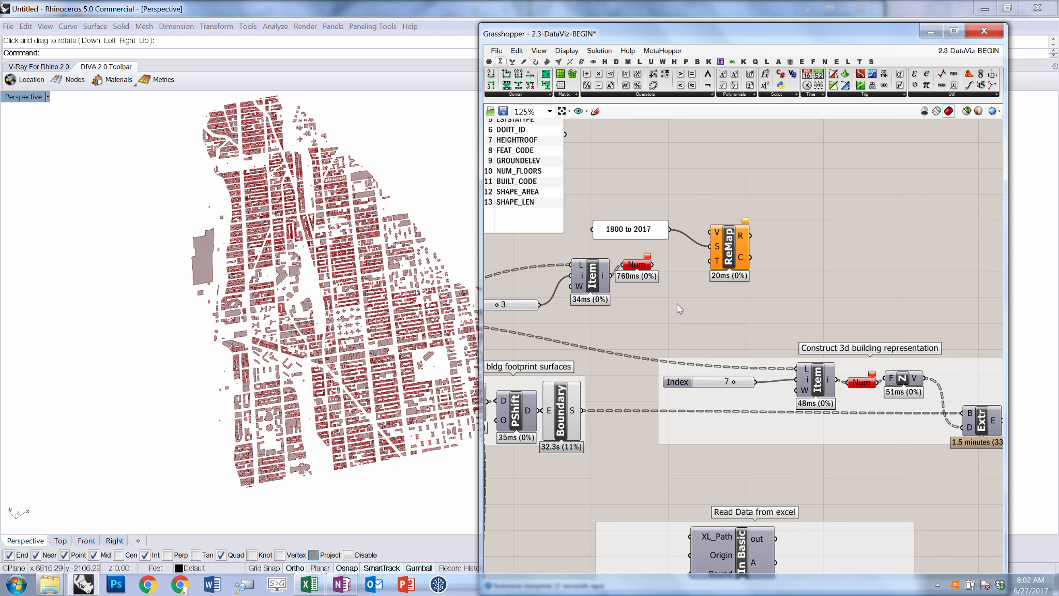
{"action": "left_click_drag", "start_coordinate": [653, 264], "coordinate": [712, 244]}
- Inspect the Remap component's mapped values with a temporary panel on its R output, and delete that panel
{"action": "left_click", "coordinate": [489, 61]}
{"action": "left_click_drag", "start_coordinate": [714, 88], "coordinate": [787, 210]}
{"action": "left_click_drag", "start_coordinate": [814, 242], "coordinate": [847, 260]}
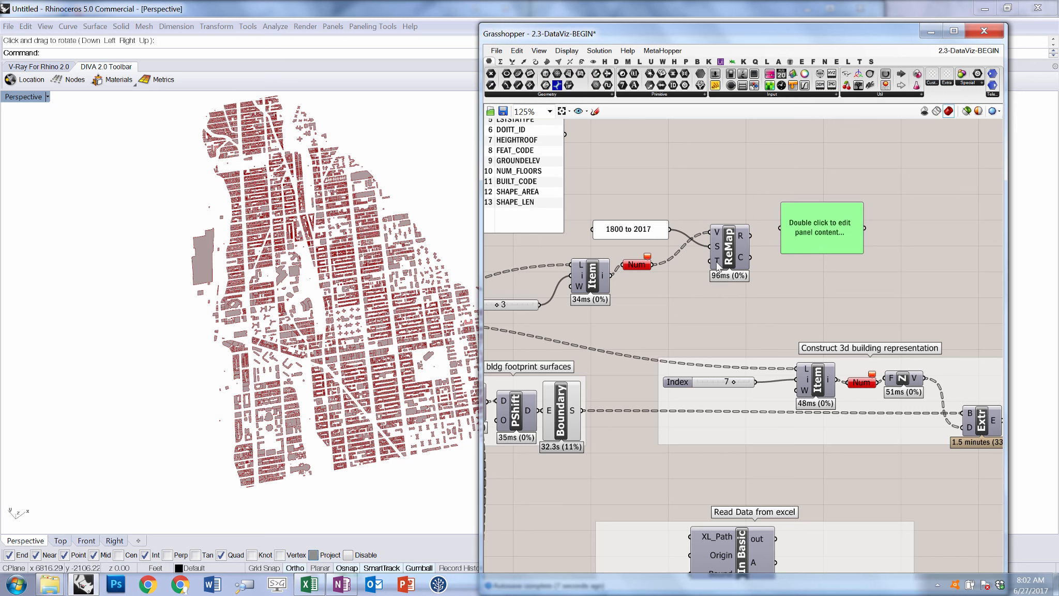
{"action": "left_click_drag", "start_coordinate": [750, 235], "coordinate": [779, 228]}
{"action": "left_click_drag", "start_coordinate": [861, 207], "coordinate": [860, 257]}
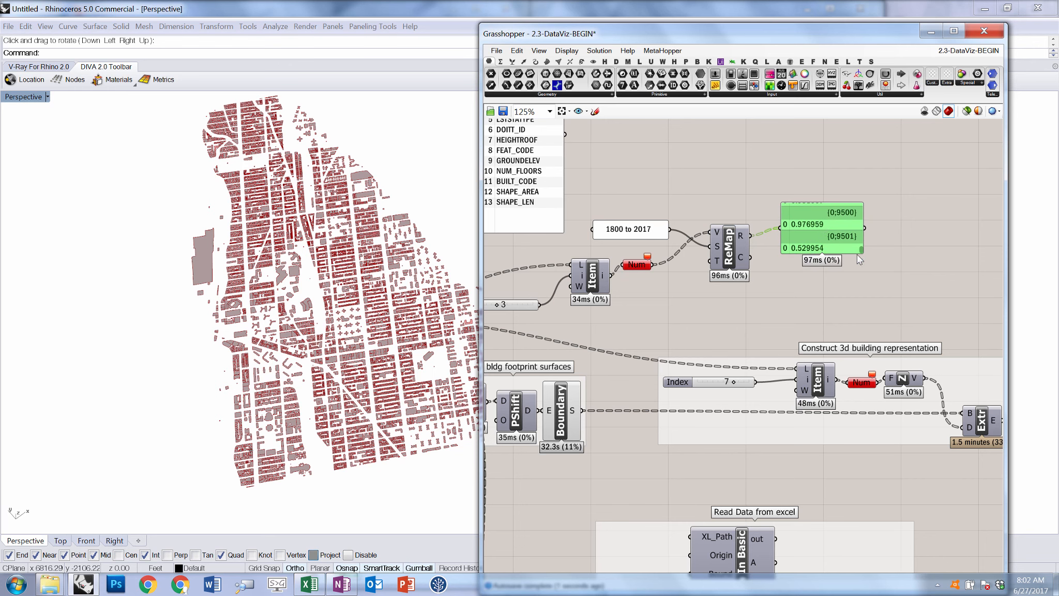
{"action": "key", "text": "Delete"}
- Add a Gradient component beside the Remap component and apply the green-yellow-red preset to it
{"action": "scroll", "coordinate": [660, 287], "scroll_direction": "down", "scroll_amount": 3}
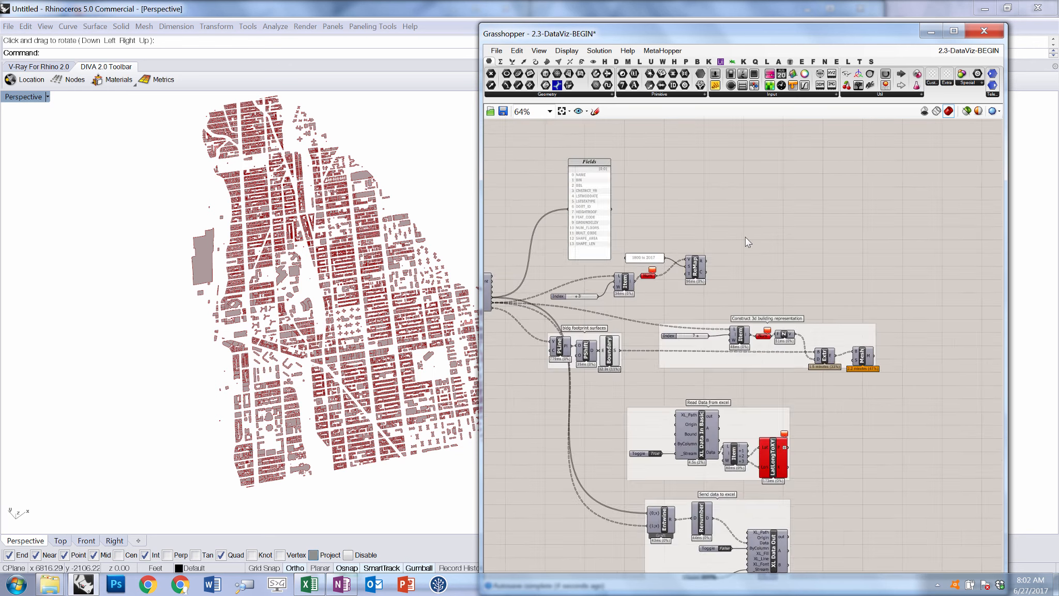
{"action": "scroll", "coordinate": [753, 226], "scroll_direction": "up", "scroll_amount": 4}
{"action": "scroll", "coordinate": [752, 227], "scroll_direction": "down", "scroll_amount": 4}
{"action": "scroll", "coordinate": [685, 283], "scroll_direction": "up", "scroll_amount": 3}
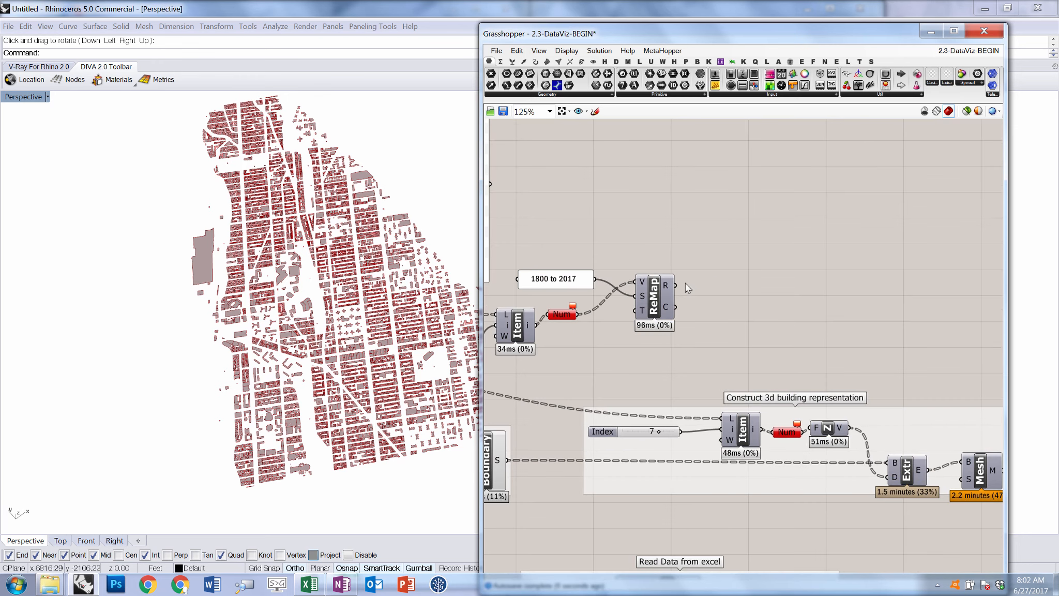
{"action": "left_click_drag", "start_coordinate": [770, 76], "coordinate": [772, 285]}
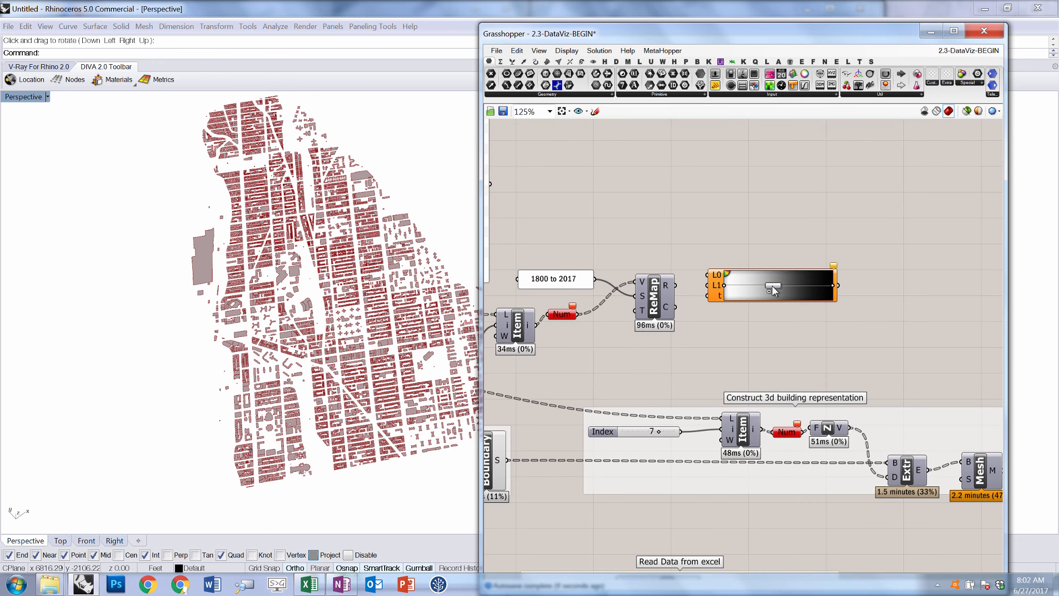
{"action": "right_click", "coordinate": [768, 276]}
{"action": "mouse_move", "coordinate": [807, 345]}
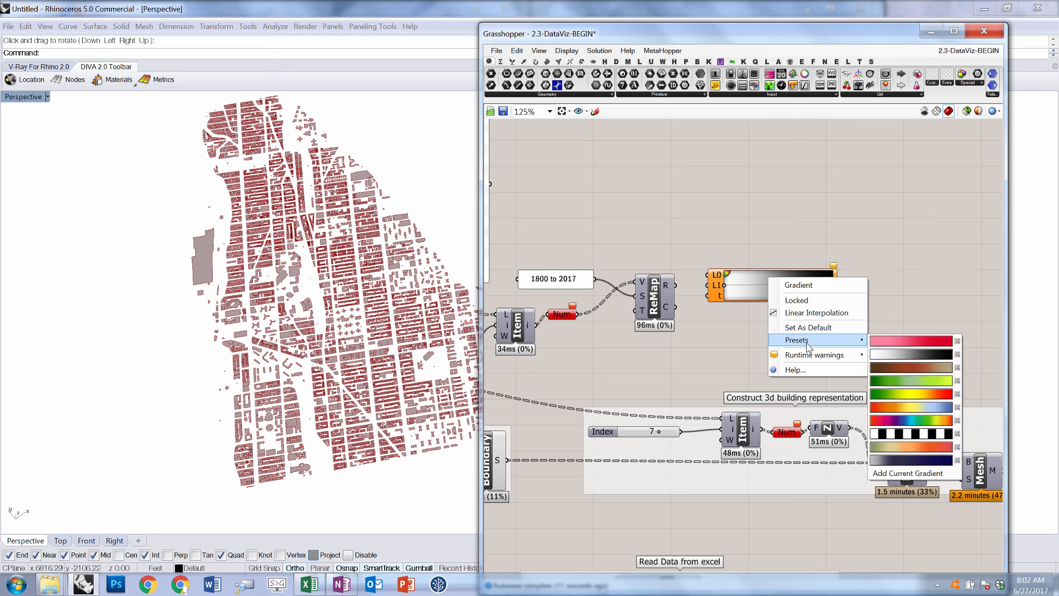
{"action": "left_click", "coordinate": [906, 399]}
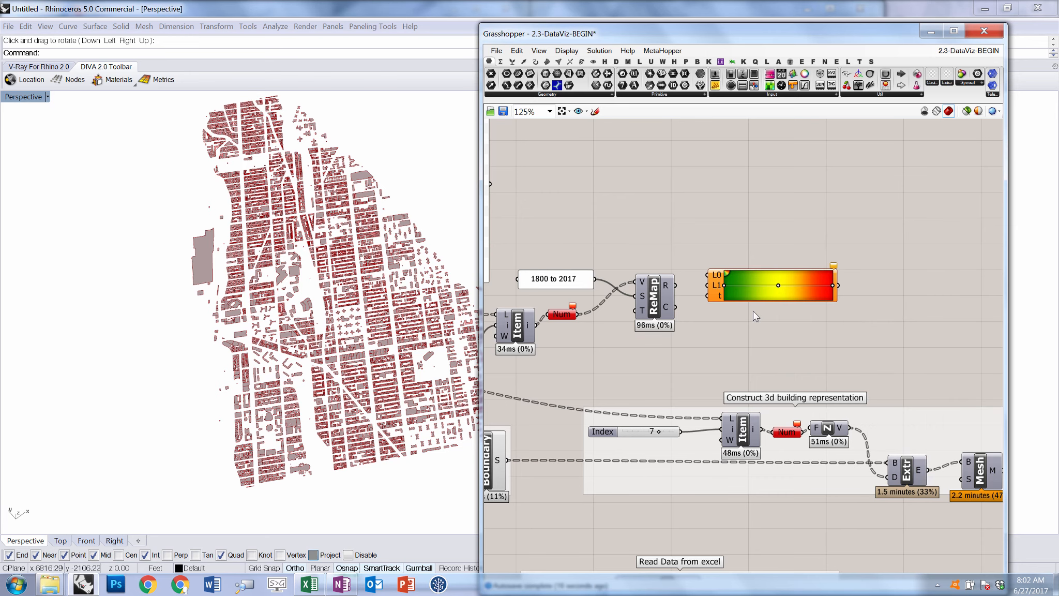
- Move the gradient's middle yellow grip toward the red end, to roughly three quarters of its length
{"action": "scroll", "coordinate": [750, 288], "scroll_direction": "up", "scroll_amount": 3}
{"action": "scroll", "coordinate": [749, 288], "scroll_direction": "up", "scroll_amount": 1}
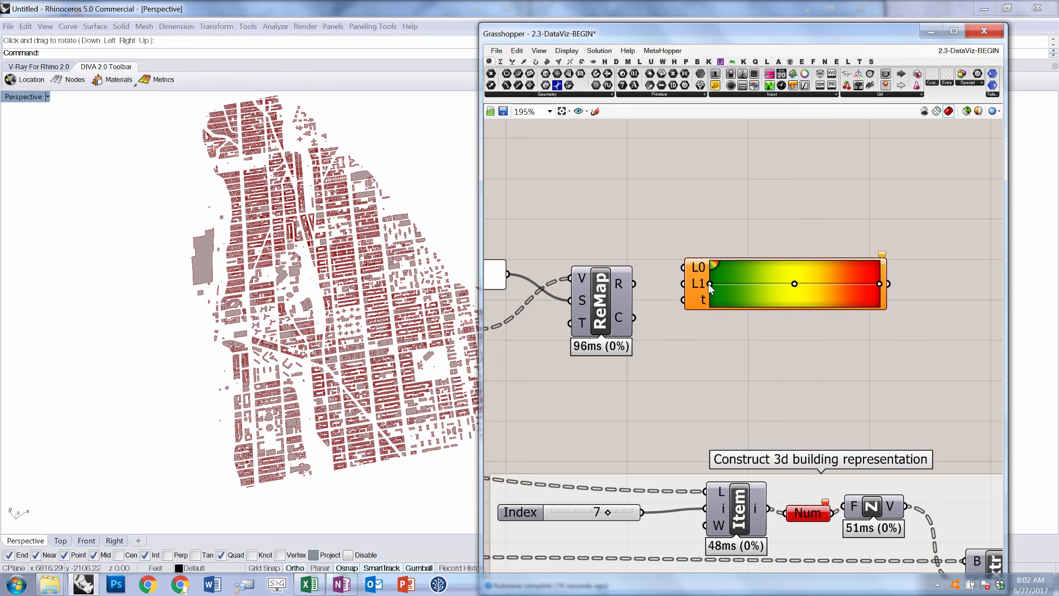
{"action": "left_click", "coordinate": [794, 284]}
{"action": "left_click_drag", "start_coordinate": [846, 283], "coordinate": [841, 287]}
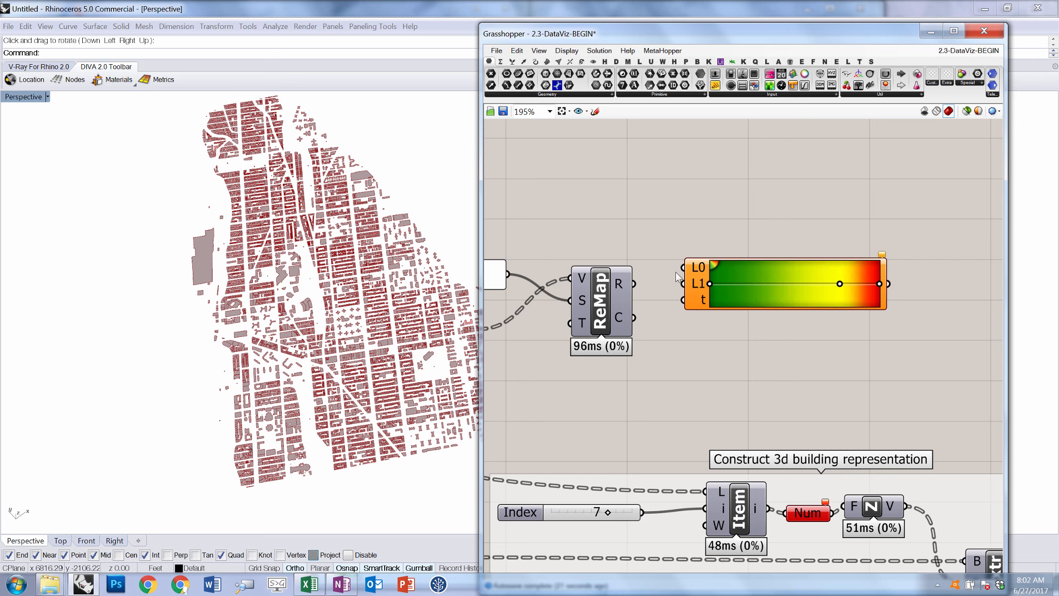
- Add a green grip at 42% of the gradient and change the colour of its starting grip to black
{"action": "left_click_drag", "start_coordinate": [779, 283], "coordinate": [781, 283]}
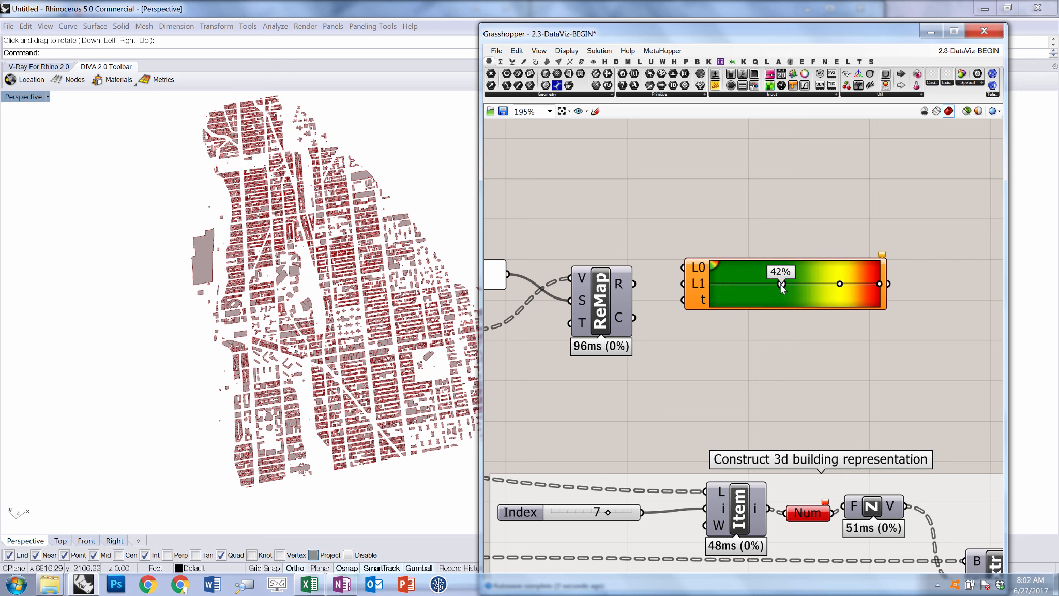
{"action": "mouse_move", "coordinate": [715, 267]}
{"action": "left_mouse_down"}
{"action": "mouse_move", "coordinate": [721, 293]}
{"action": "mouse_move", "coordinate": [710, 265]}
{"action": "mouse_move", "coordinate": [704, 279]}
{"action": "left_mouse_up"}
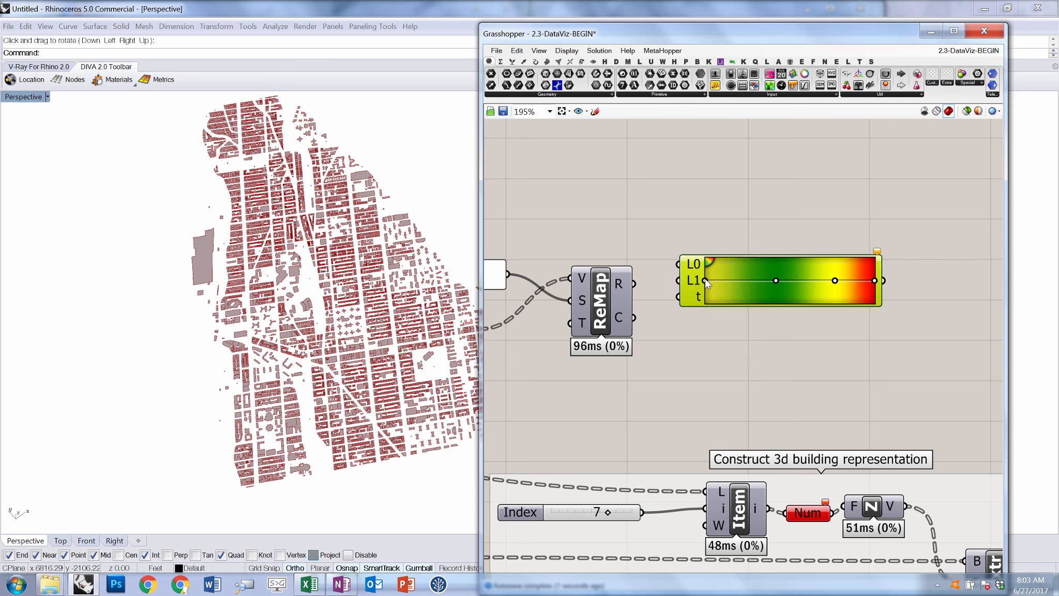
{"action": "right_click", "coordinate": [705, 280]}
{"action": "left_click", "coordinate": [760, 325]}
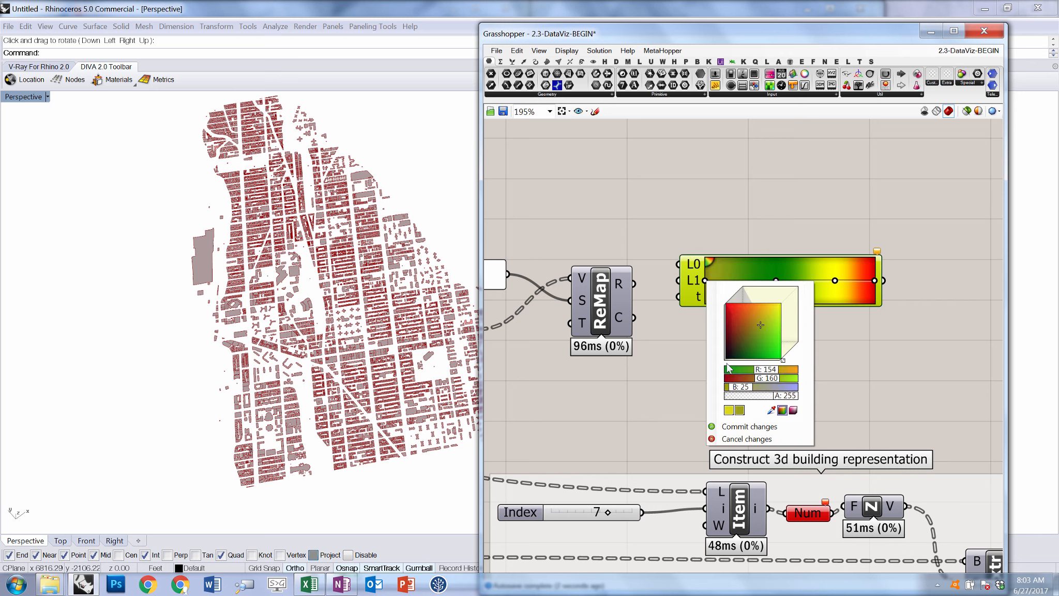
{"action": "left_click_drag", "start_coordinate": [713, 372], "coordinate": [700, 390]}
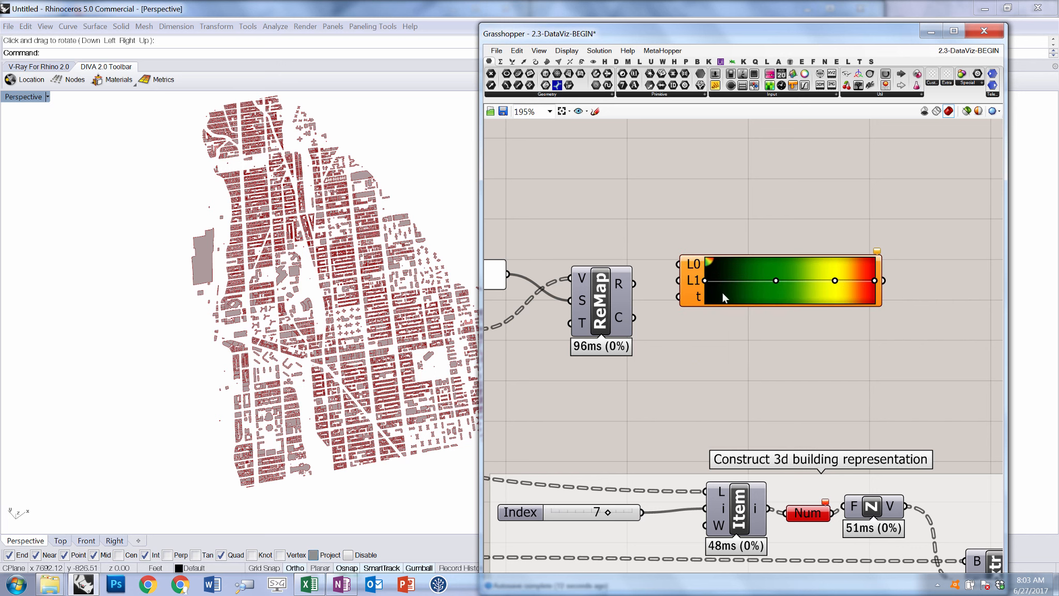
- Connect the Remap component's R output to the Gradient component's t input
{"action": "mouse_move", "coordinate": [622, 325]}
{"action": "mouse_move", "coordinate": [622, 286]}
{"action": "left_click_drag", "start_coordinate": [632, 284], "coordinate": [690, 300]}
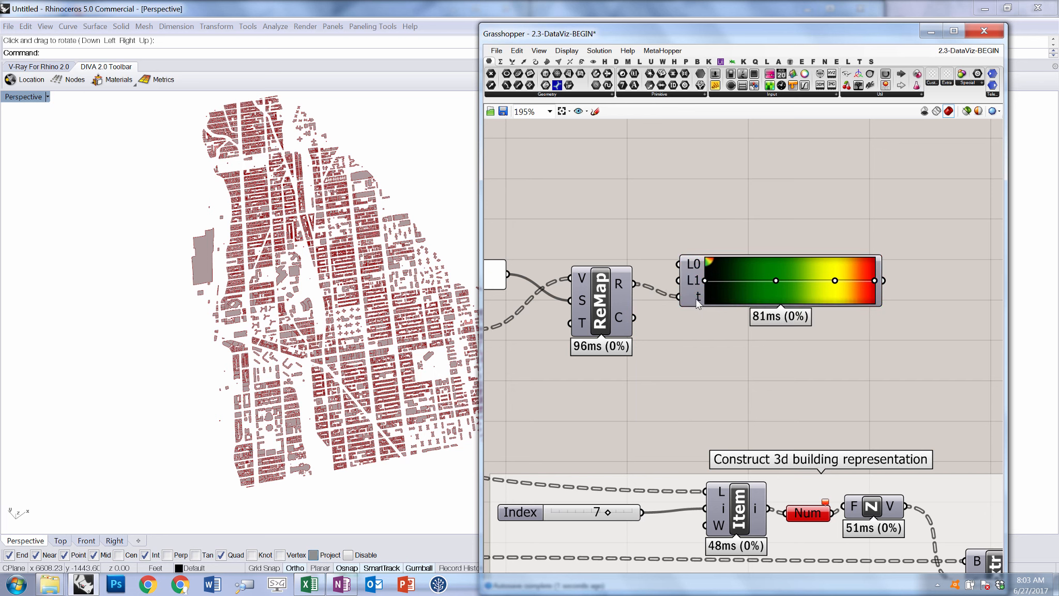
{"action": "mouse_move", "coordinate": [693, 264]}
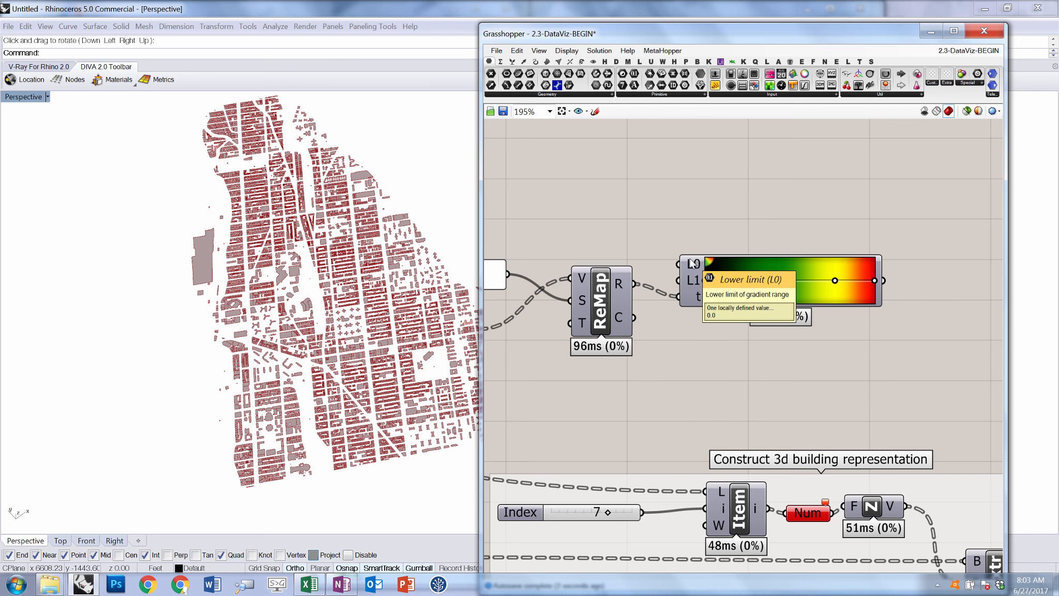
- Inspect the gradient's colour values with a temporary panel on its output, and delete that panel
{"action": "scroll", "coordinate": [690, 277], "scroll_direction": "down", "scroll_amount": 2}
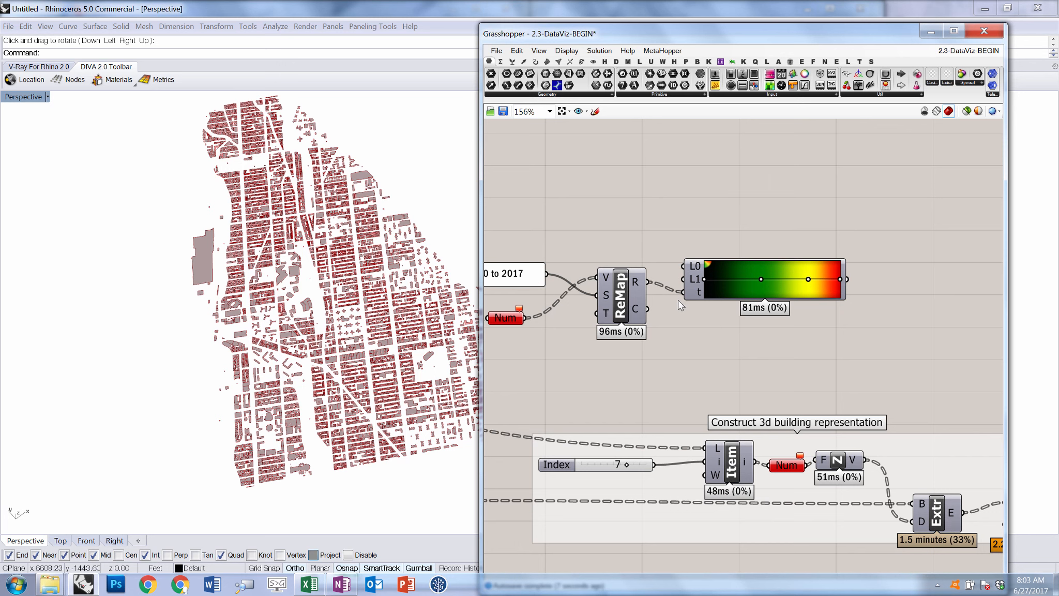
{"action": "left_click_drag", "start_coordinate": [641, 237], "coordinate": [526, 324]}
{"action": "left_click", "coordinate": [636, 346]}
{"action": "left_click_drag", "start_coordinate": [640, 347], "coordinate": [595, 274]}
{"action": "left_click", "coordinate": [714, 86]}
{"action": "left_click", "coordinate": [918, 271]}
{"action": "left_click_drag", "start_coordinate": [847, 279], "coordinate": [869, 269]}
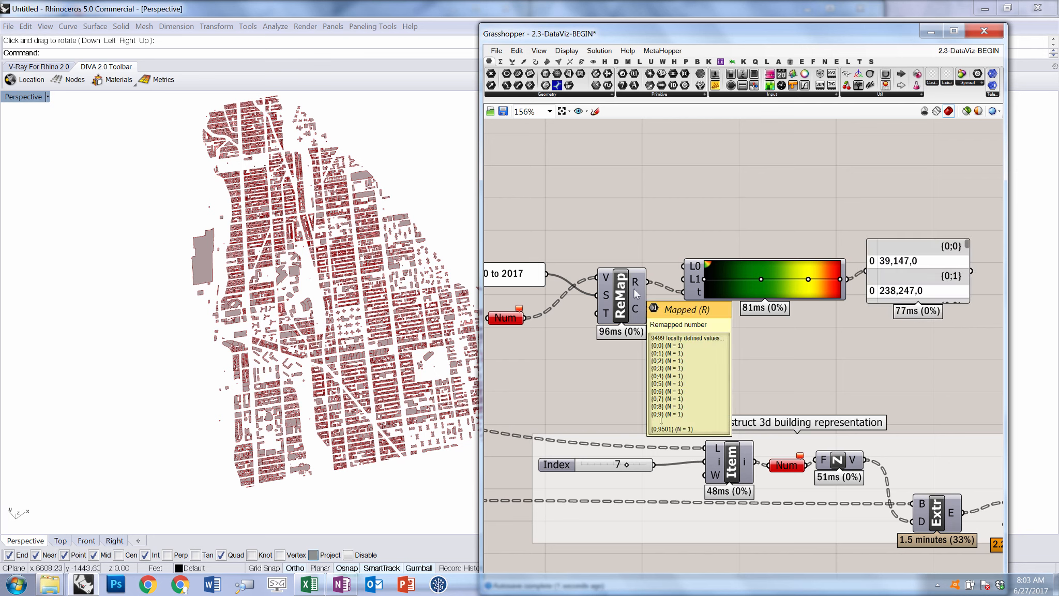
{"action": "left_click", "coordinate": [944, 285]}
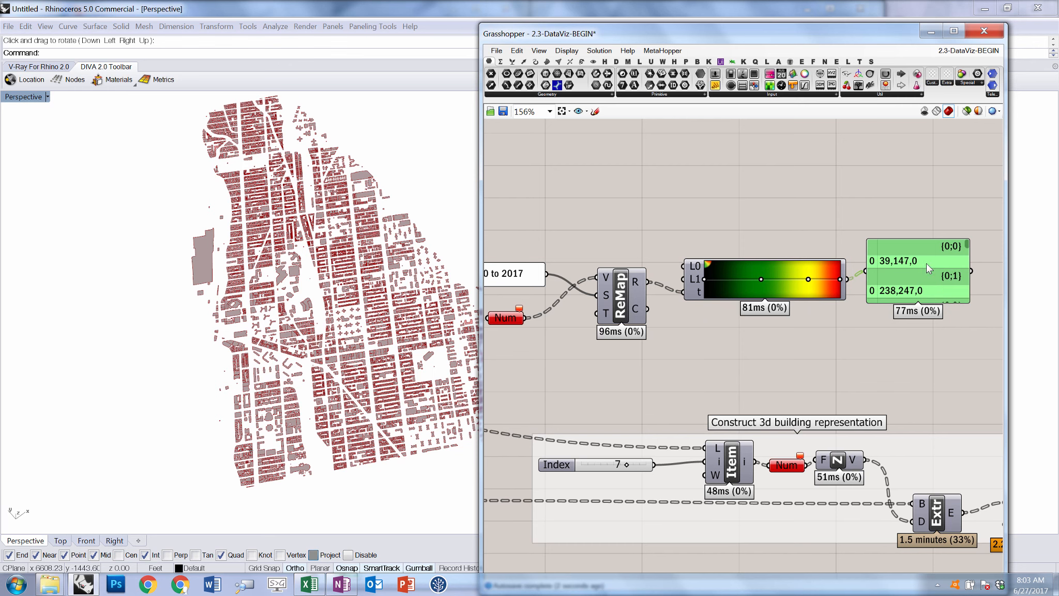
{"action": "key", "text": "Delete"}
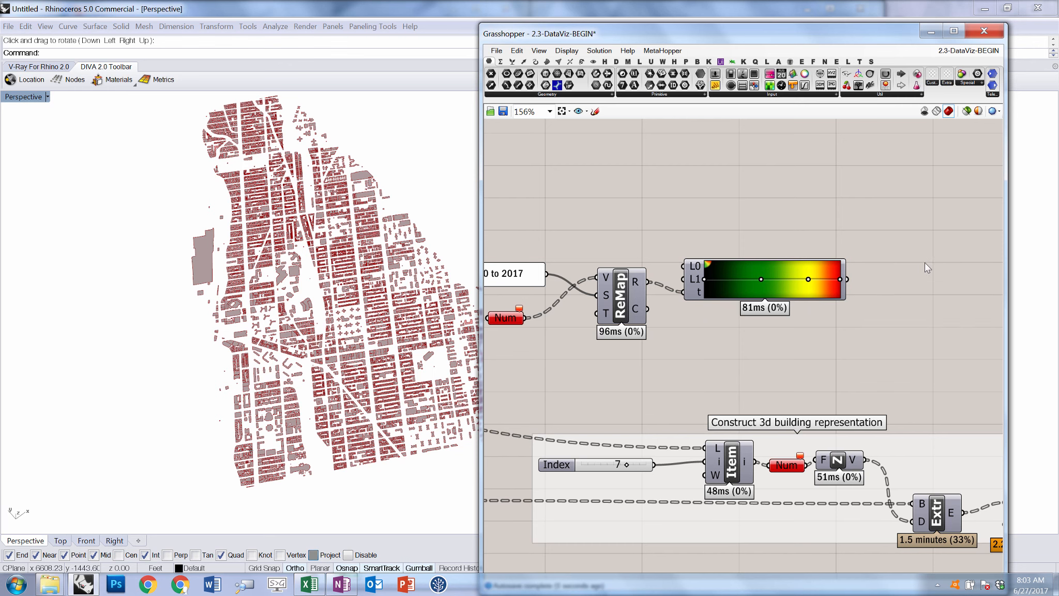
- Add a Preview component beyond the gradient and connect the gradient's output to its Shader input
{"action": "left_click", "coordinate": [593, 62]}
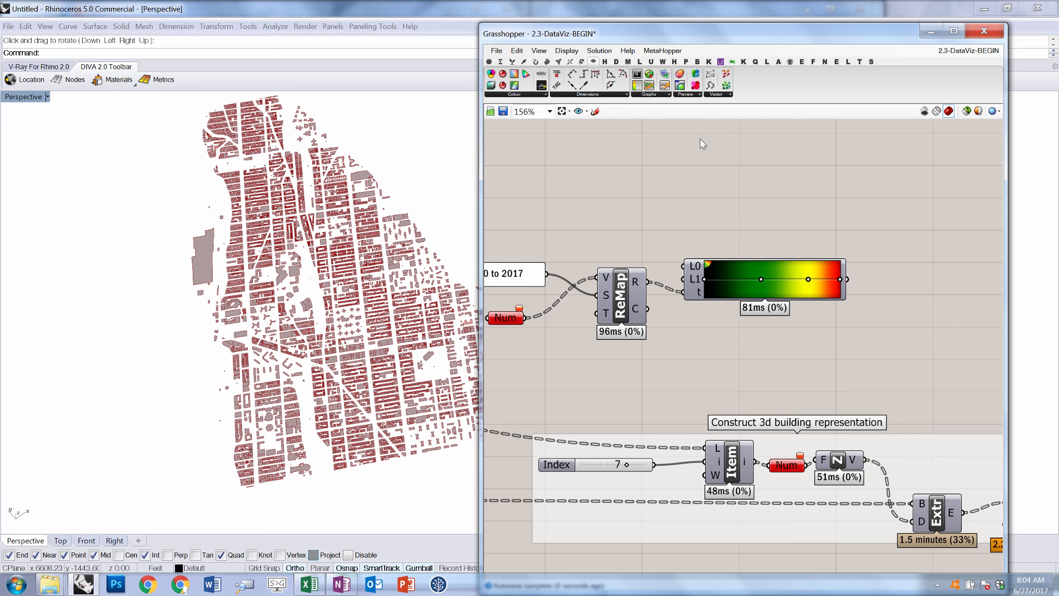
{"action": "left_click", "coordinate": [687, 95]}
{"action": "left_click_drag", "start_coordinate": [712, 124], "coordinate": [885, 293]}
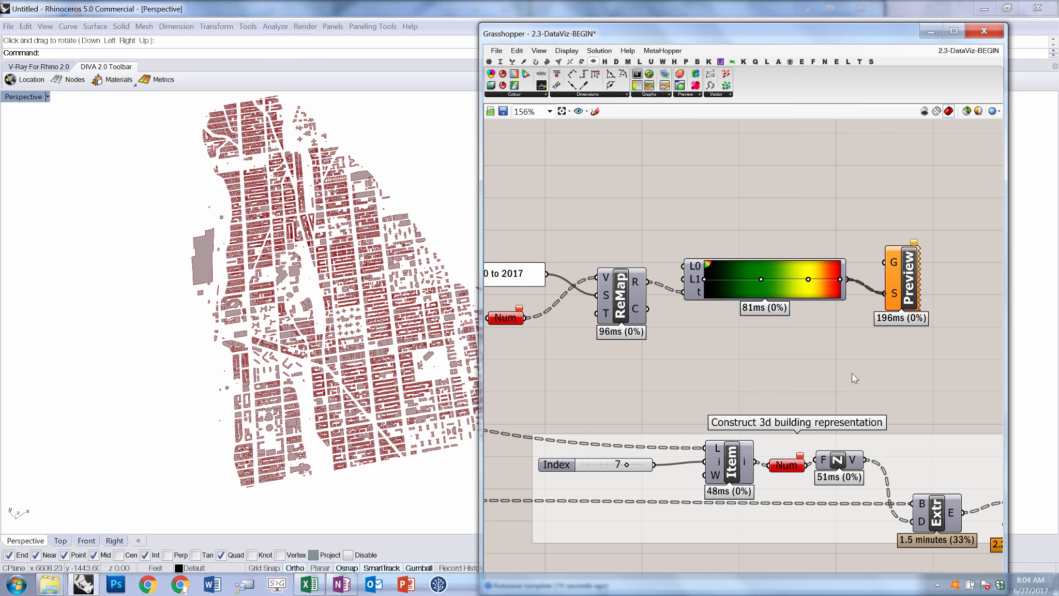
{"action": "left_click", "coordinate": [896, 292]}
{"action": "left_click_drag", "start_coordinate": [899, 285], "coordinate": [978, 280]}
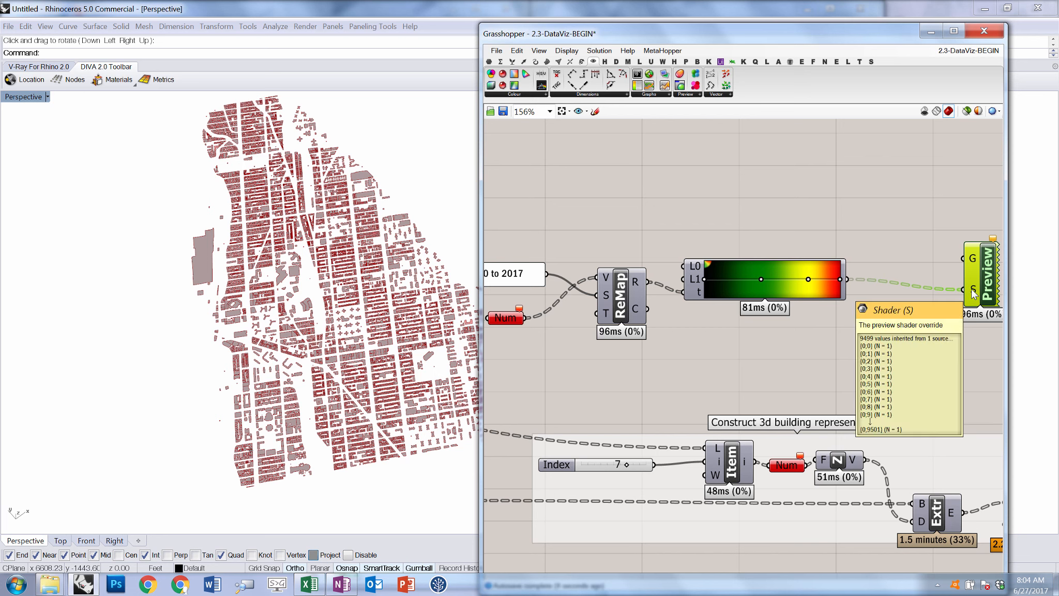
- Connect the S output of the Boundary Surfaces component to the Preview component's G input
{"action": "scroll", "coordinate": [883, 268], "scroll_direction": "down", "scroll_amount": 4}
{"action": "scroll", "coordinate": [750, 325], "scroll_direction": "up", "scroll_amount": 2}
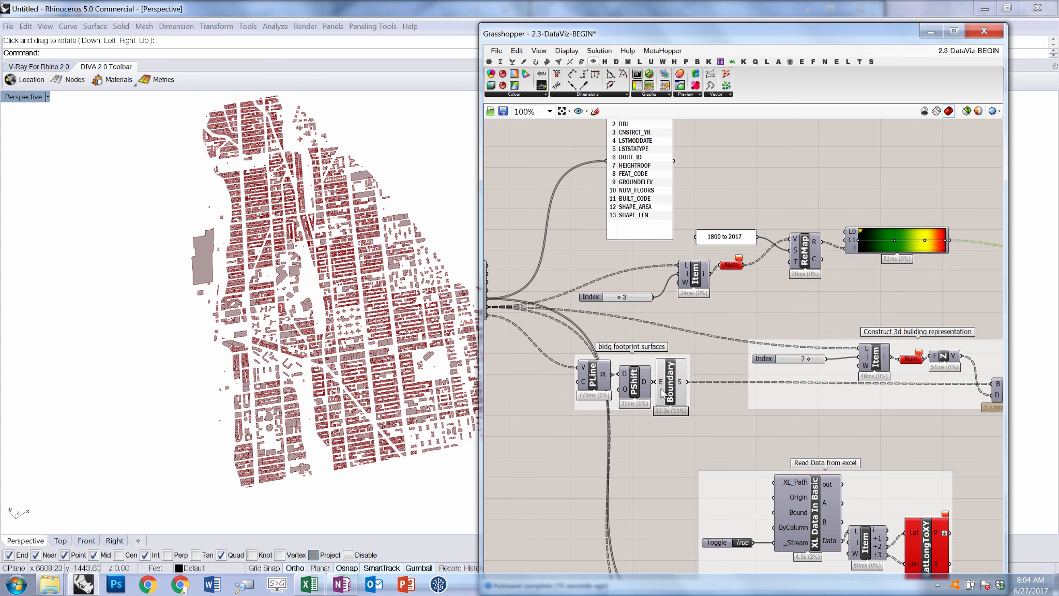
{"action": "left_click_drag", "start_coordinate": [684, 382], "coordinate": [959, 244]}
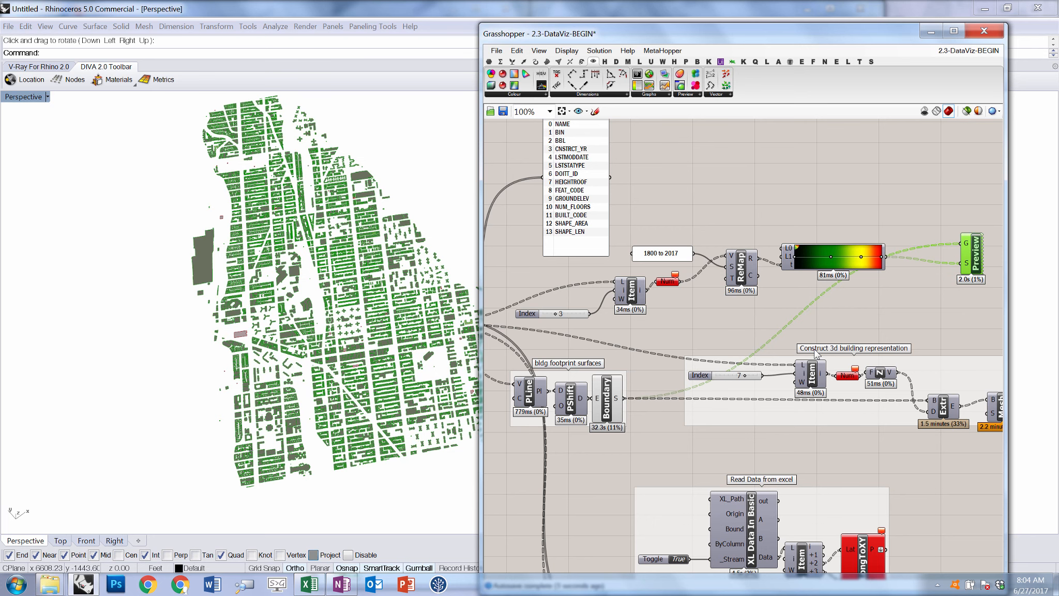
{"action": "left_click", "coordinate": [924, 286]}
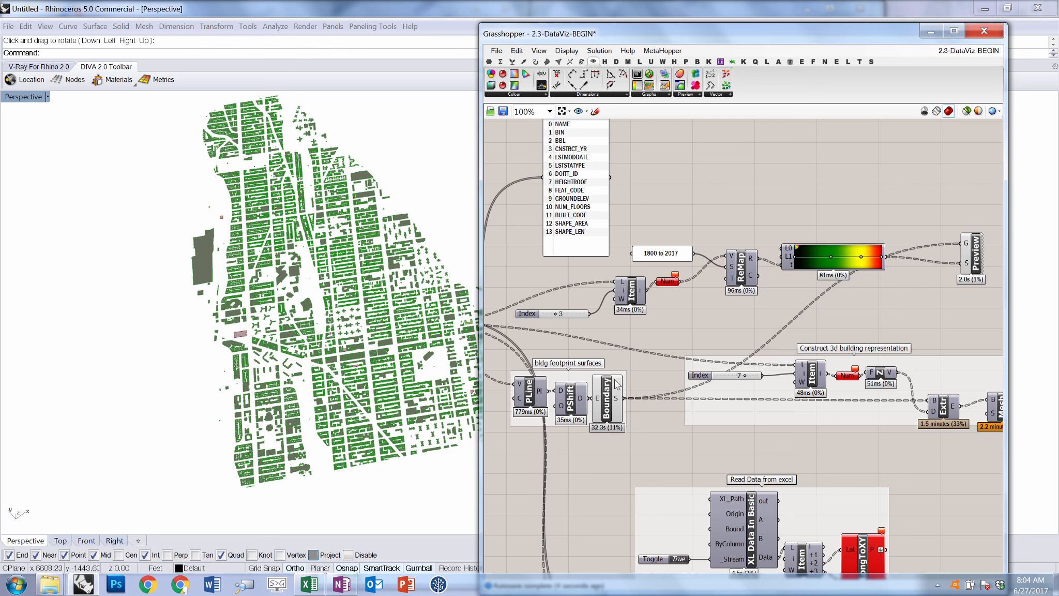
- Turn off the geometry preview of the Boundary Surfaces component
{"action": "left_click", "coordinate": [615, 390]}
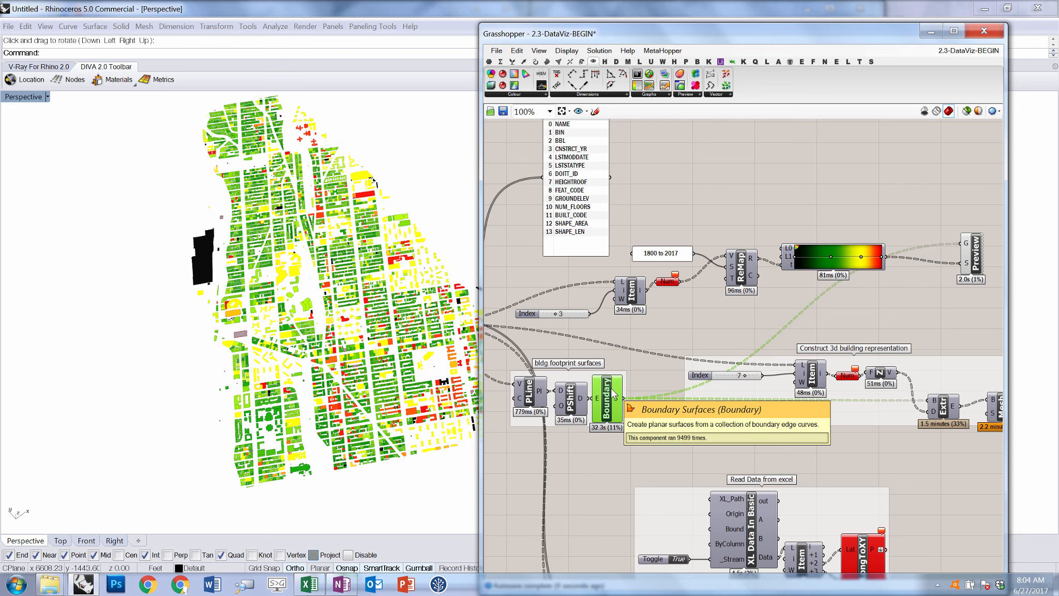
{"action": "right_click", "coordinate": [637, 338]}
{"action": "left_click", "coordinate": [667, 358]}
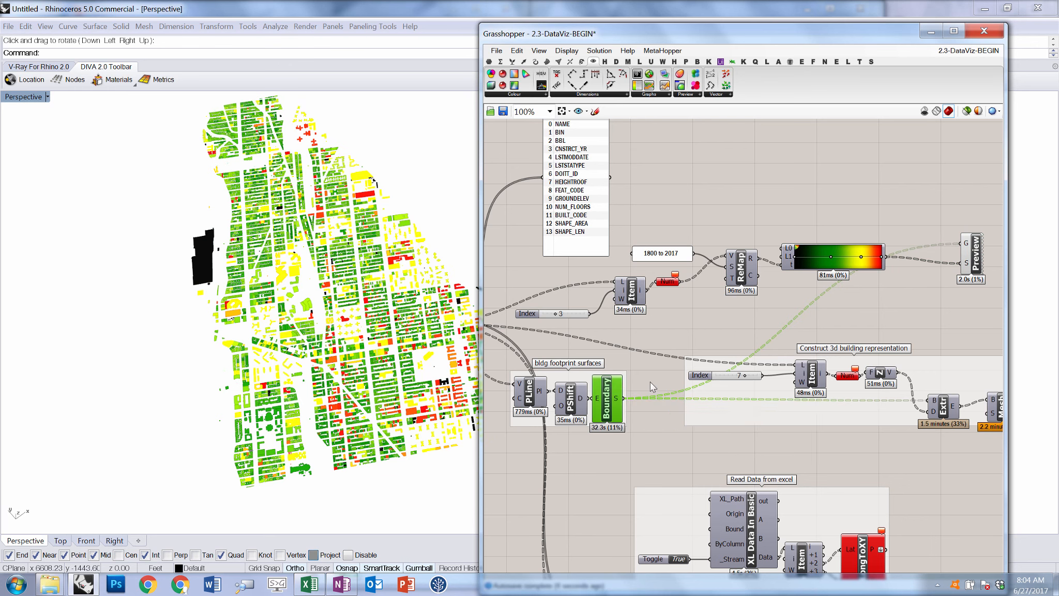
{"action": "left_click", "coordinate": [644, 336]}
- Examine the coloured building footprints in the Perspective viewport, from the whole area down to individual blocks, and the definition that produces them
{"action": "left_click", "coordinate": [389, 153]}
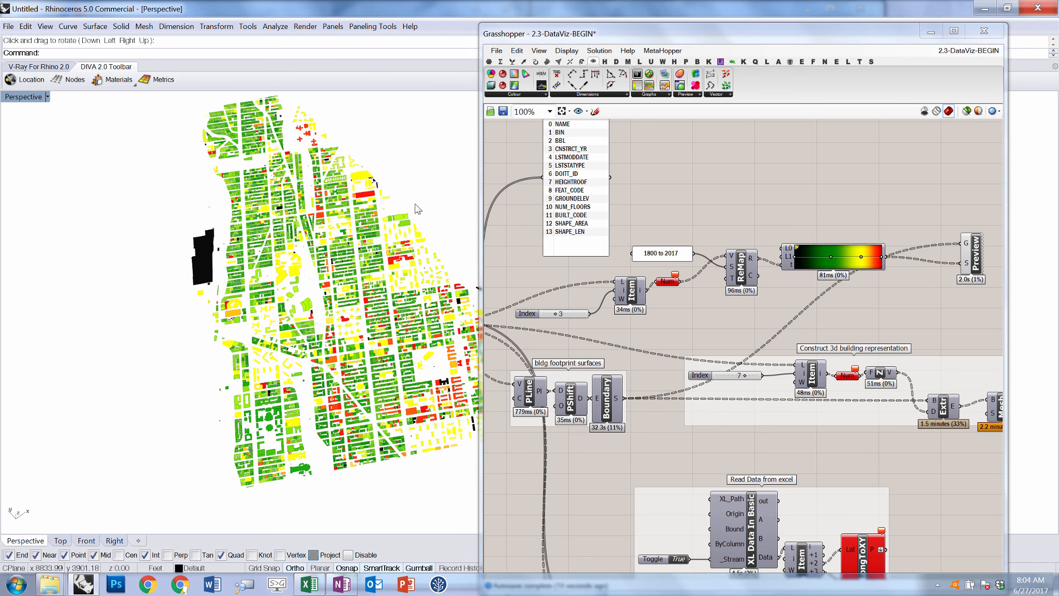
{"action": "scroll", "coordinate": [276, 247], "scroll_direction": "up", "scroll_amount": 3}
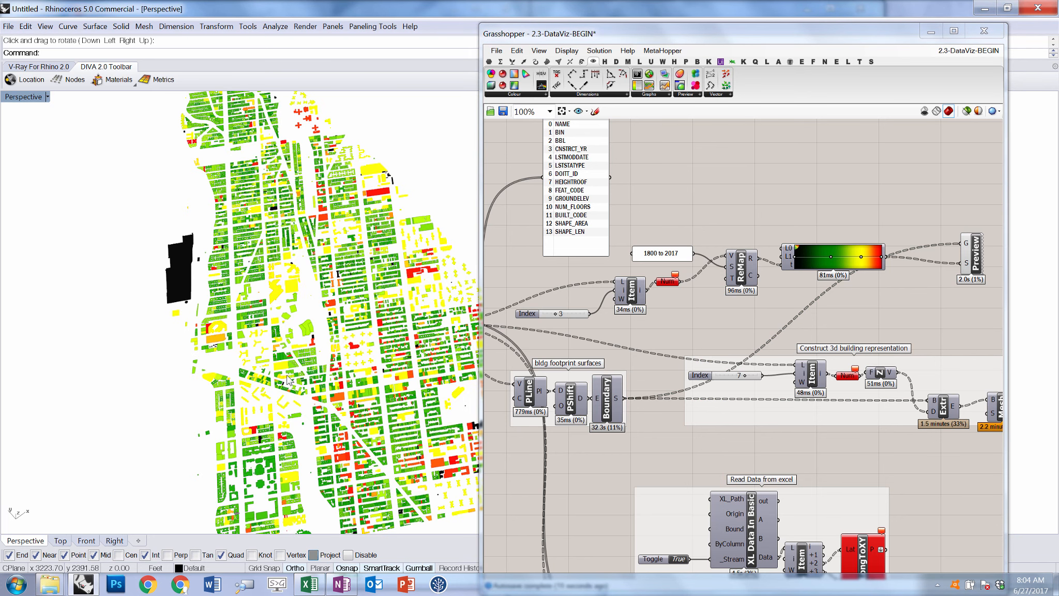
{"action": "scroll", "coordinate": [234, 208], "scroll_direction": "up", "scroll_amount": 3}
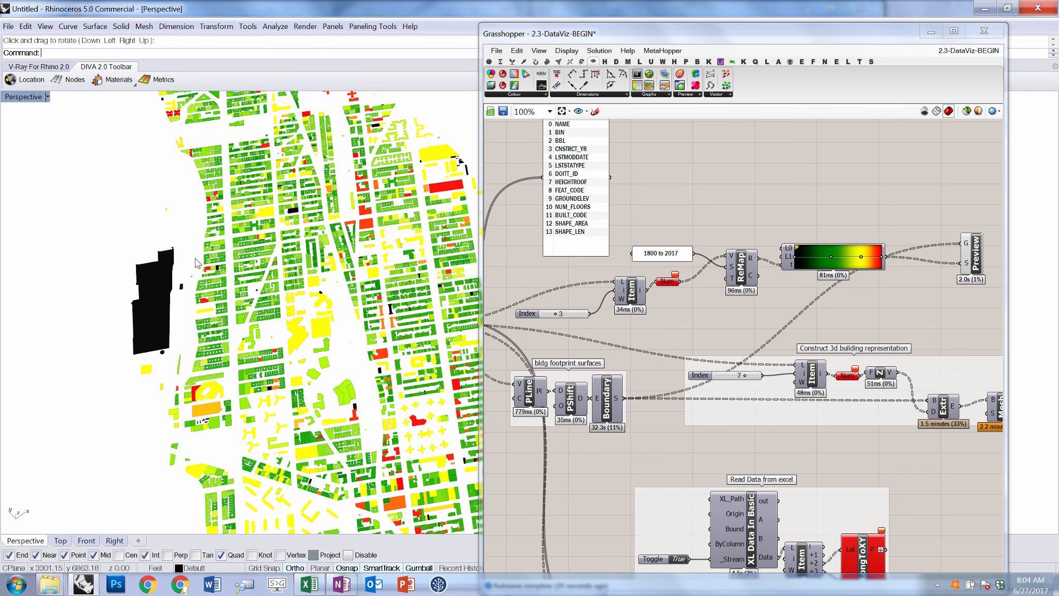
{"action": "scroll", "coordinate": [196, 263], "scroll_direction": "down", "scroll_amount": 4}
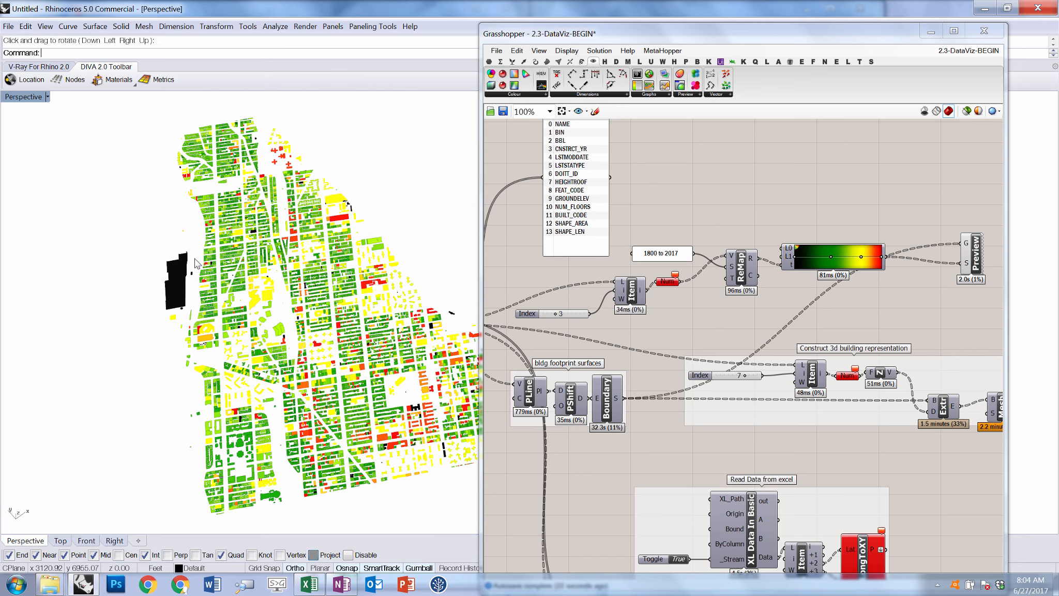
{"action": "left_click", "coordinate": [915, 300]}
{"action": "scroll", "coordinate": [665, 201], "scroll_direction": "down", "scroll_amount": 3}
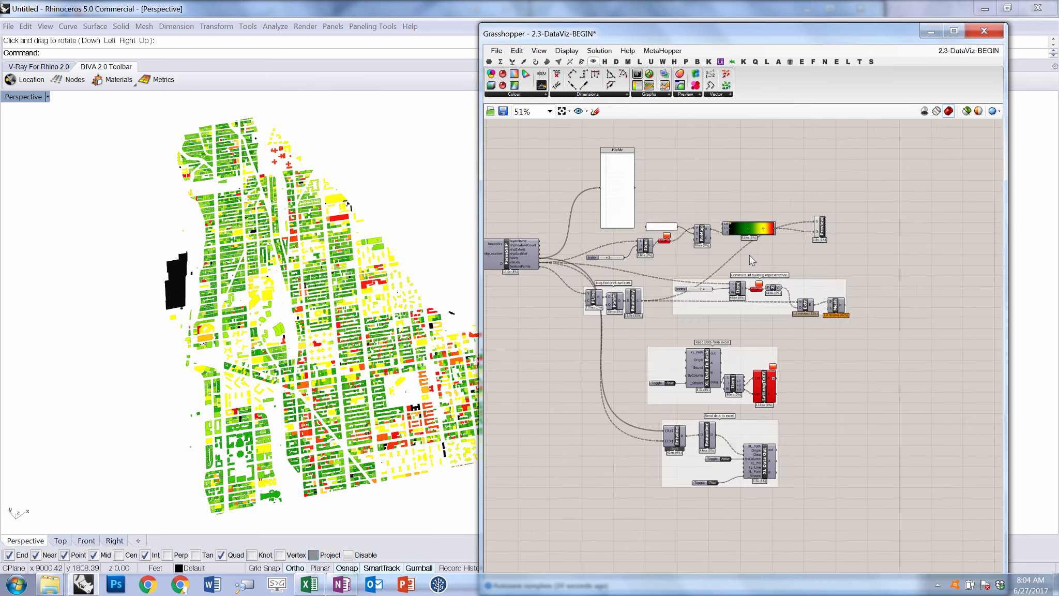
{"action": "scroll", "coordinate": [789, 251], "scroll_direction": "up", "scroll_amount": 3}
{"action": "scroll", "coordinate": [656, 331], "scroll_direction": "down", "scroll_amount": 3}
{"action": "scroll", "coordinate": [625, 290], "scroll_direction": "up", "scroll_amount": 2}
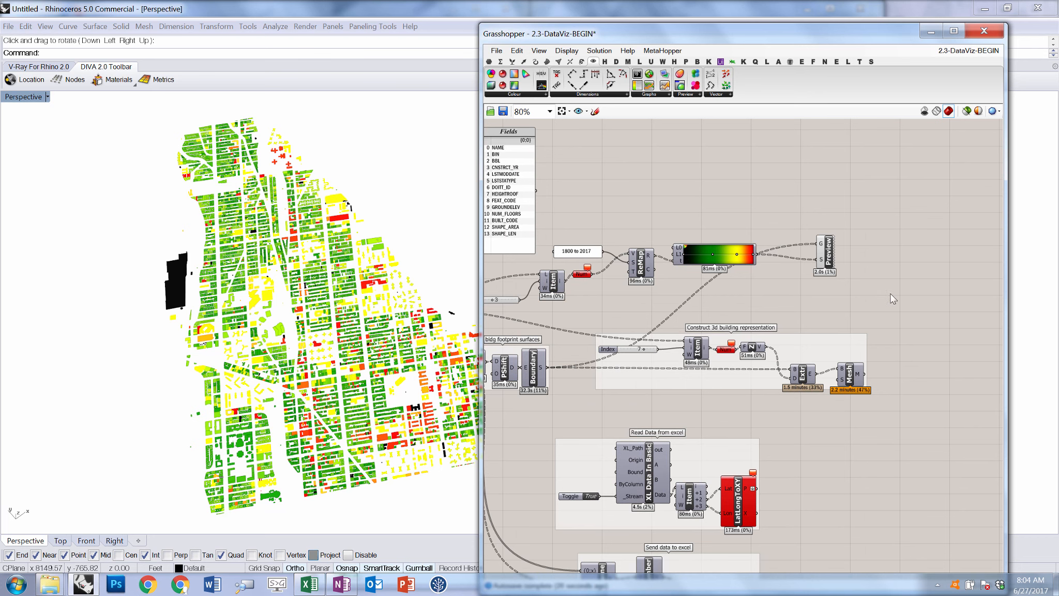
{"action": "left_click", "coordinate": [377, 343]}
{"action": "right_click_drag", "start_coordinate": [377, 343], "coordinate": [364, 386]}
{"action": "scroll", "coordinate": [357, 377], "scroll_direction": "up", "scroll_amount": 8}
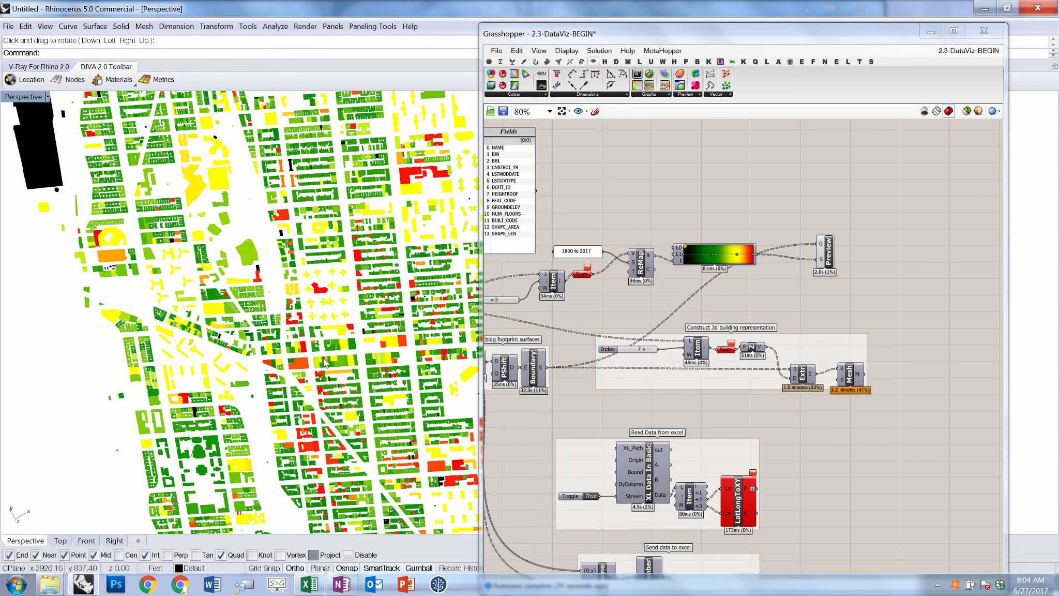
{"action": "scroll", "coordinate": [351, 371], "scroll_direction": "up", "scroll_amount": 6}
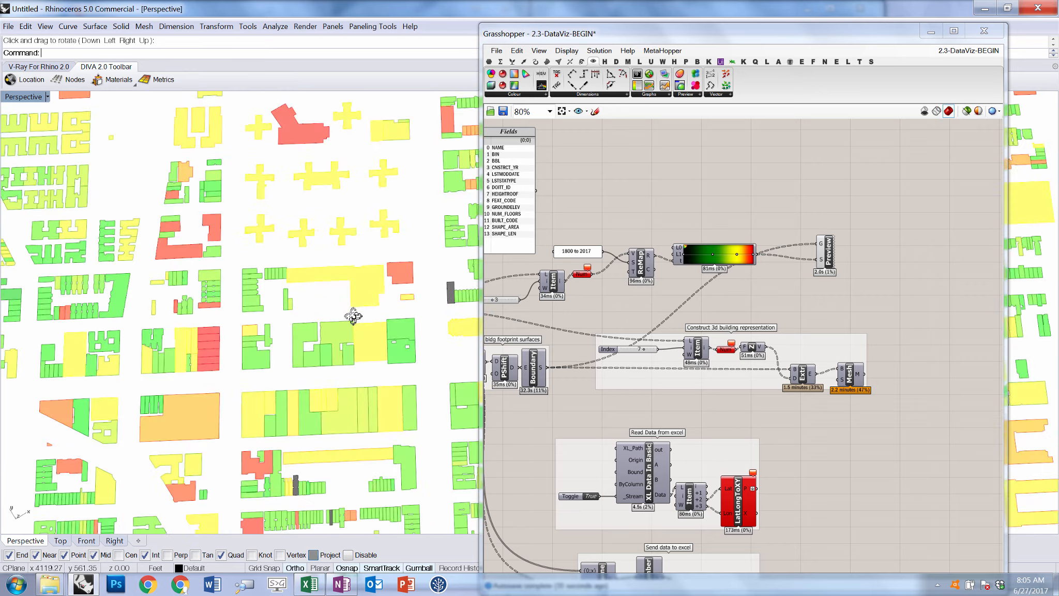
{"action": "mouse_move", "coordinate": [350, 358]}
{"action": "right_mouse_down"}
{"action": "mouse_move", "coordinate": [345, 305]}
{"action": "mouse_move", "coordinate": [346, 341]}
{"action": "right_mouse_up"}
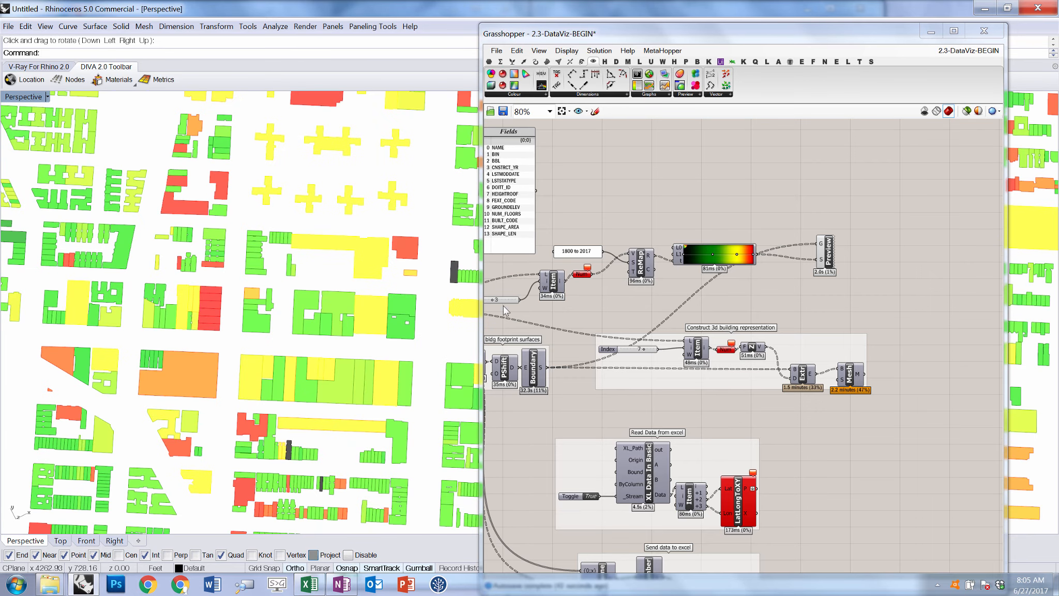
- Move the Preview component a little higher on the canvas and turn its preview off
{"action": "left_click", "coordinate": [900, 267]}
{"action": "left_click", "coordinate": [829, 242]}
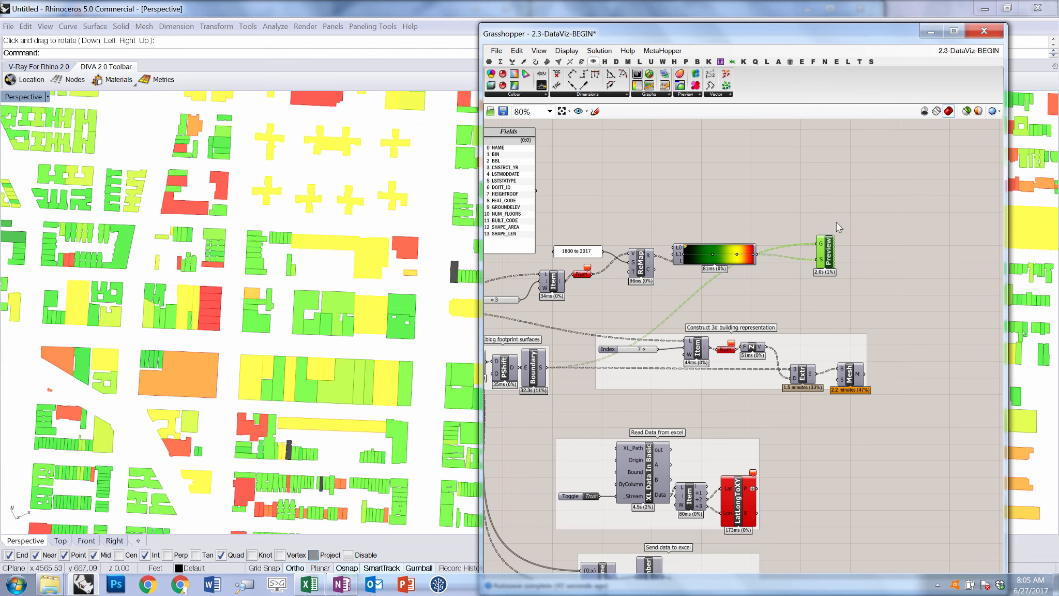
{"action": "left_click_drag", "start_coordinate": [862, 216], "coordinate": [848, 216]}
{"action": "middle_click", "coordinate": [824, 183]}
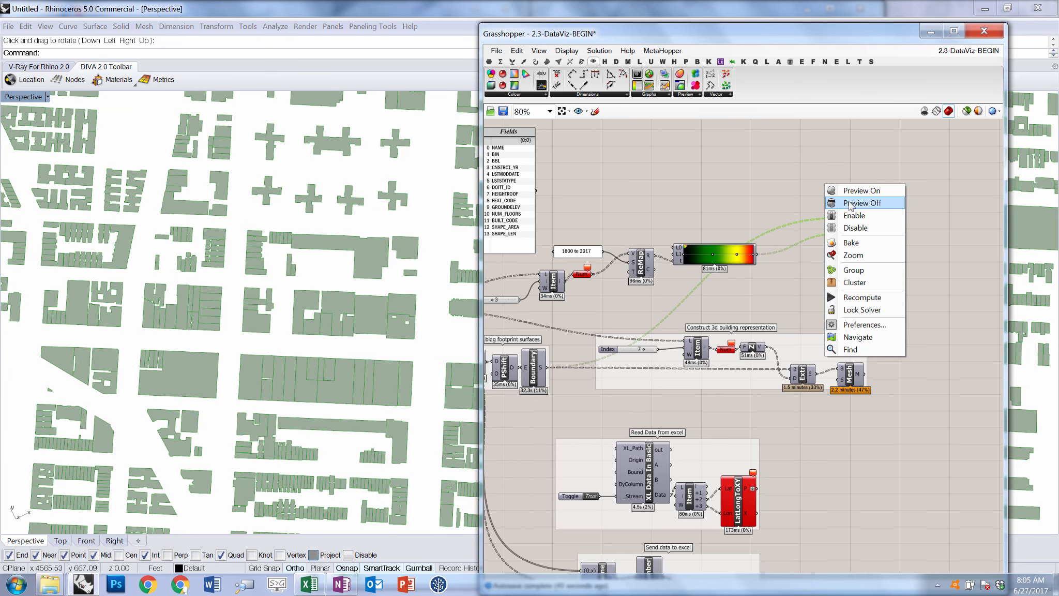
{"action": "left_click", "coordinate": [843, 203]}
{"action": "left_click", "coordinate": [819, 275]}
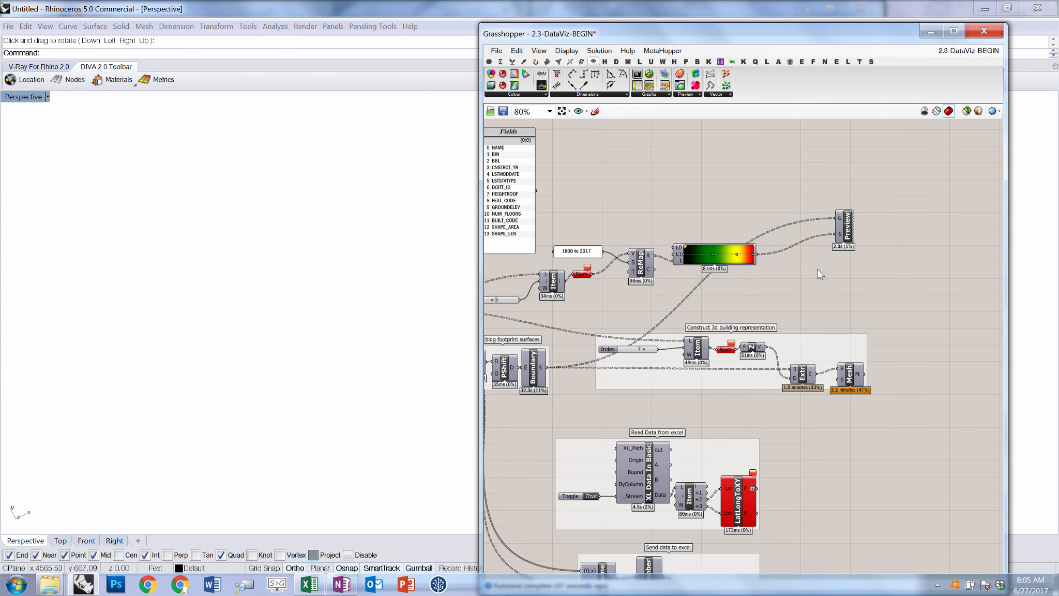
- Add a Mesh Colours component below the Preview component
{"action": "double_click", "coordinate": [817, 266]}
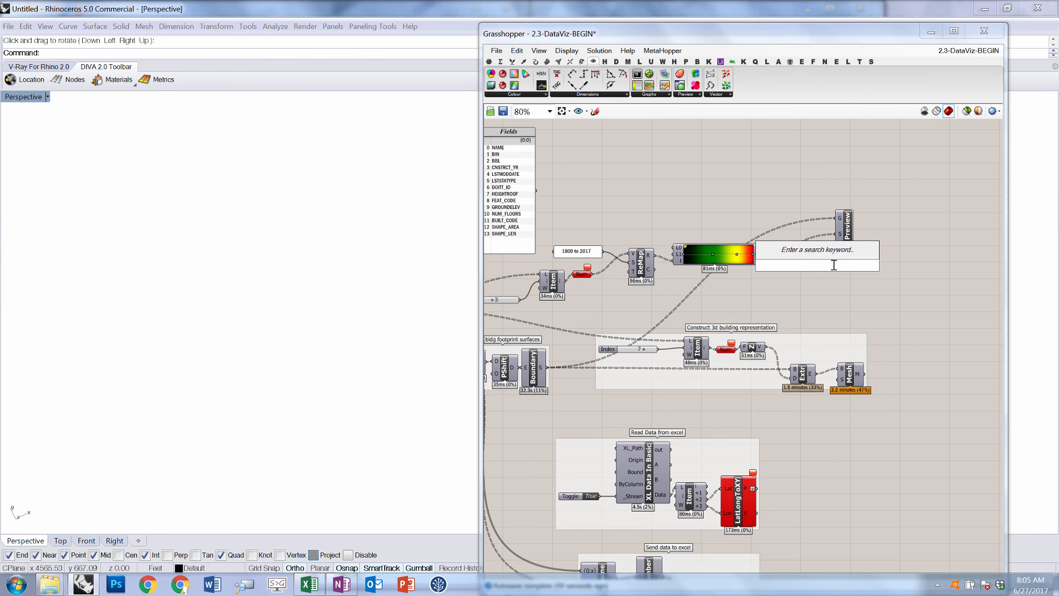
{"action": "type", "text": "mesh colo"}
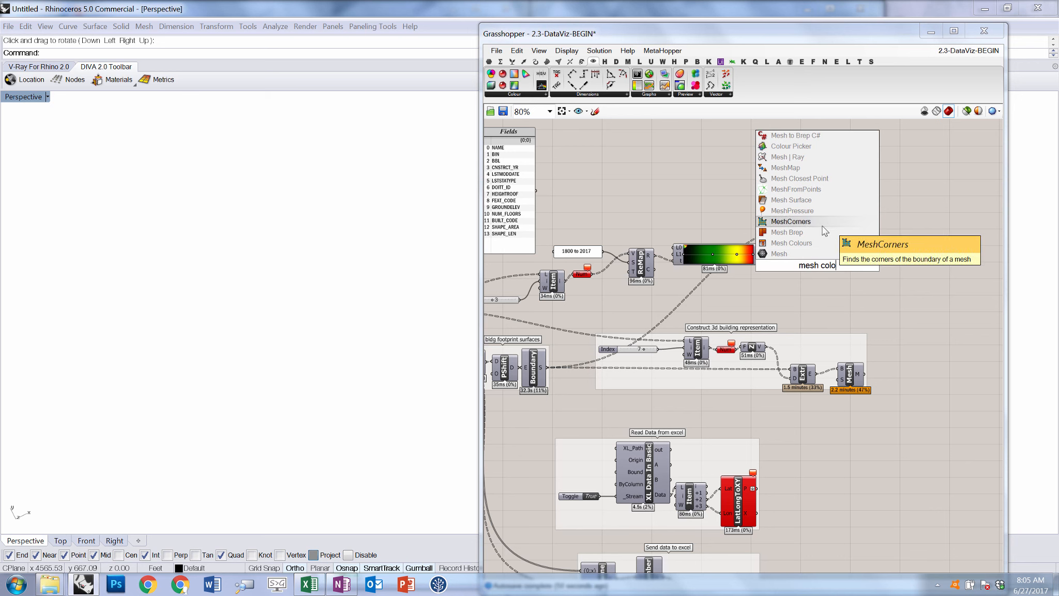
{"action": "left_click", "coordinate": [791, 242]}
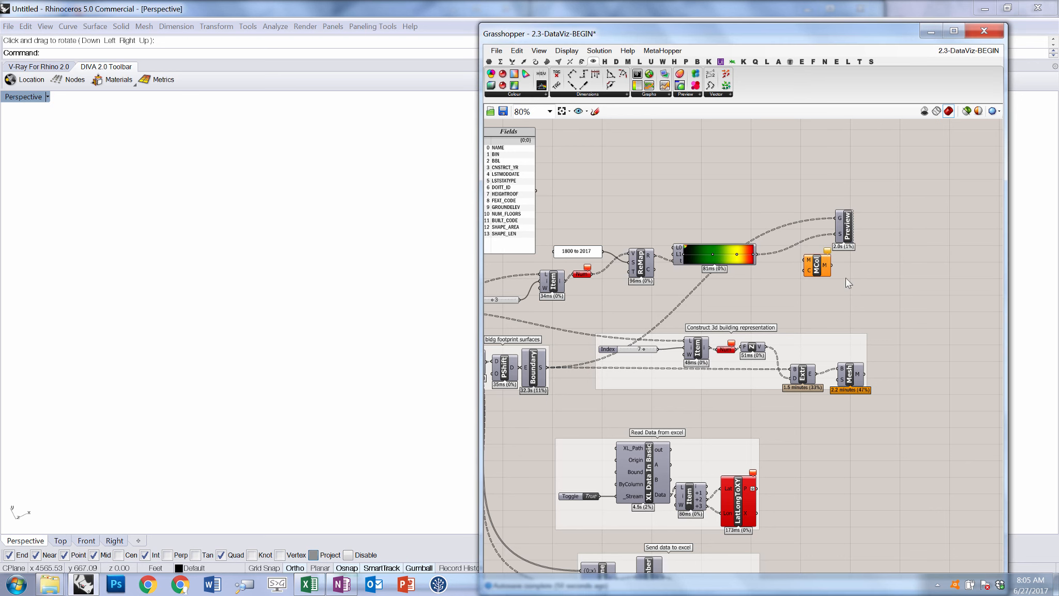
- Connect the Boundary Surfaces output to the Mesh Colours component's M input and the gradient's output to its C input
{"action": "mouse_move", "coordinate": [541, 369]}
{"action": "left_click_drag", "start_coordinate": [541, 368], "coordinate": [807, 260]}
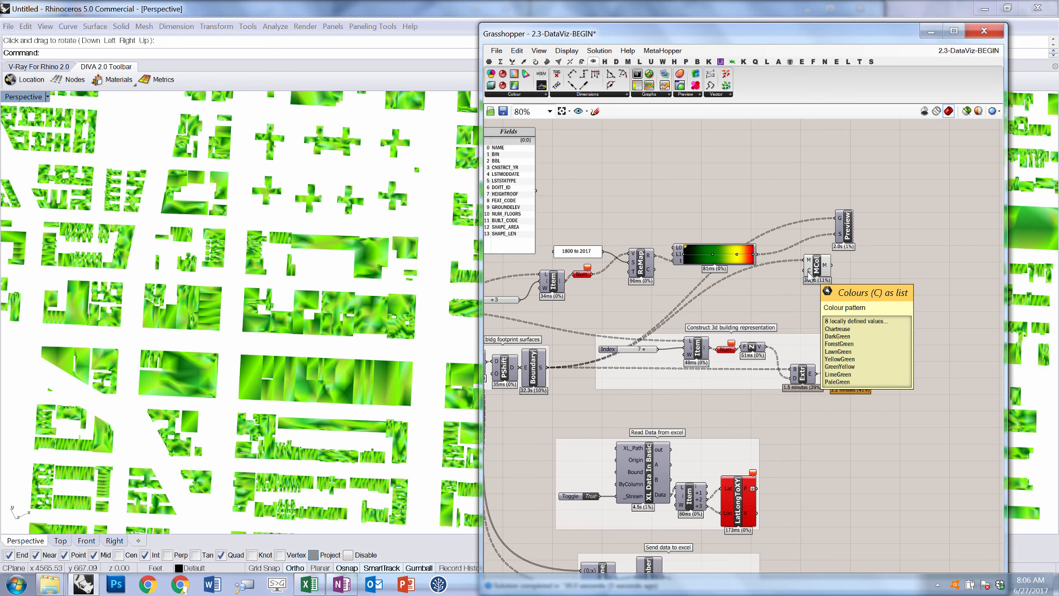
{"action": "left_click_drag", "start_coordinate": [755, 254], "coordinate": [807, 271]}
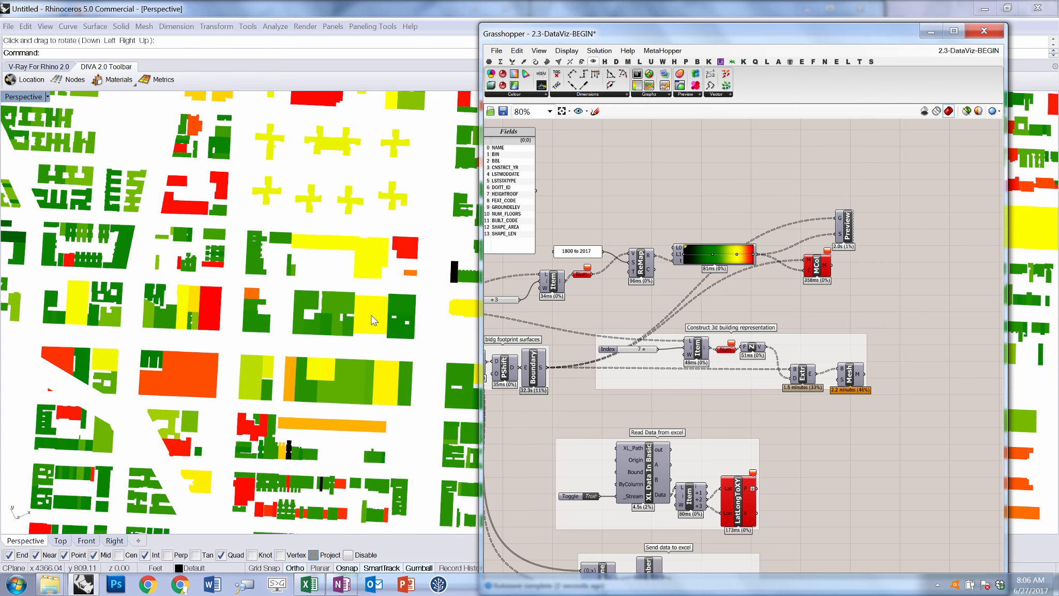
- Connect the 3D building mesh output to the Mesh Colours component's M input and move that component beside the 3D building representation group
{"action": "right_click_drag", "start_coordinate": [392, 357], "coordinate": [276, 438]}
{"action": "scroll", "coordinate": [277, 438], "scroll_direction": "down", "scroll_amount": 6}
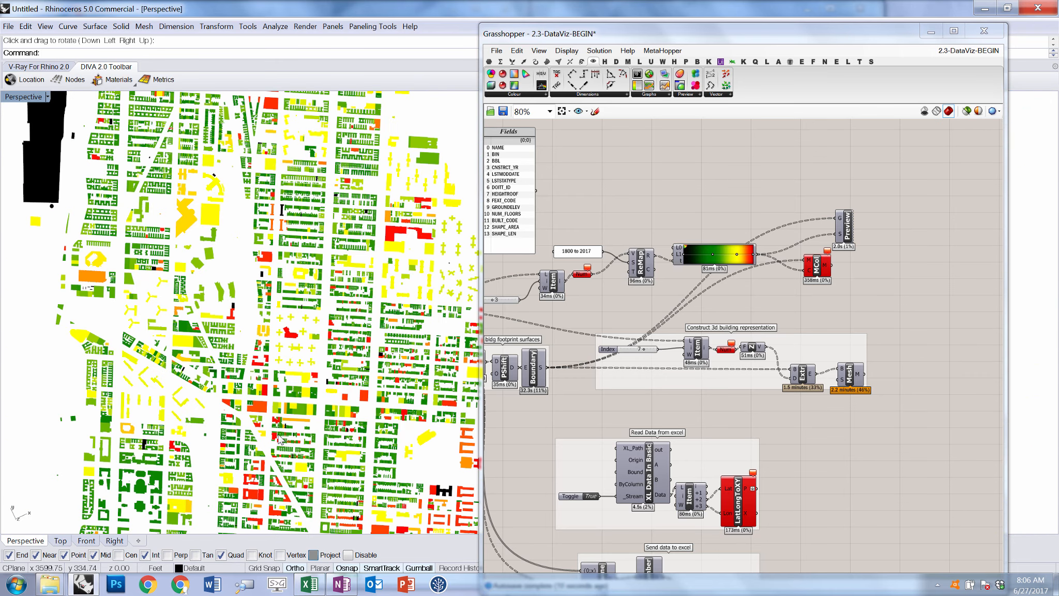
{"action": "right_click_drag", "start_coordinate": [321, 350], "coordinate": [336, 281]}
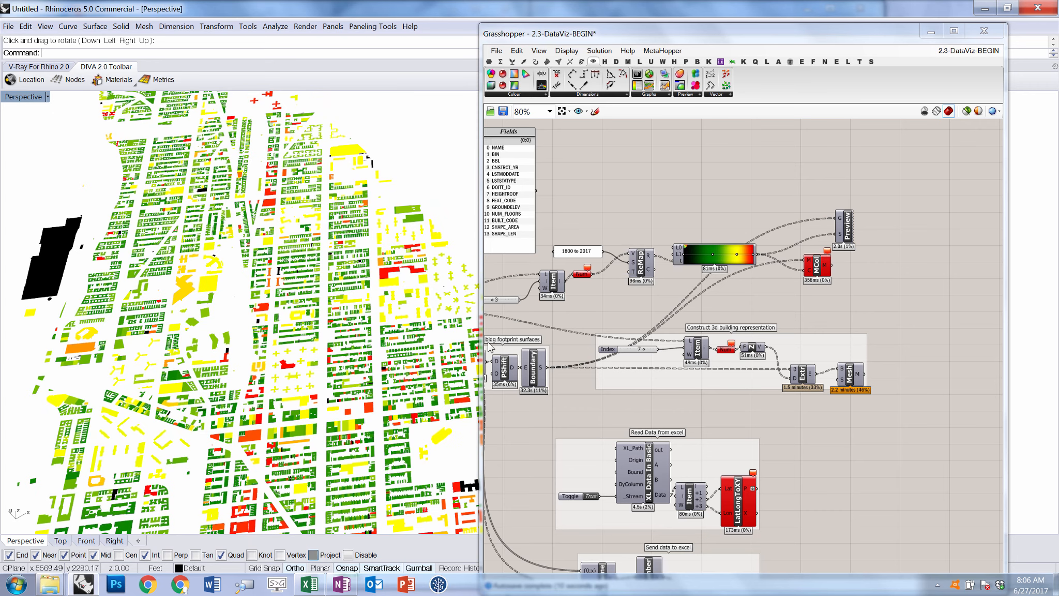
{"action": "left_click", "coordinate": [891, 320]}
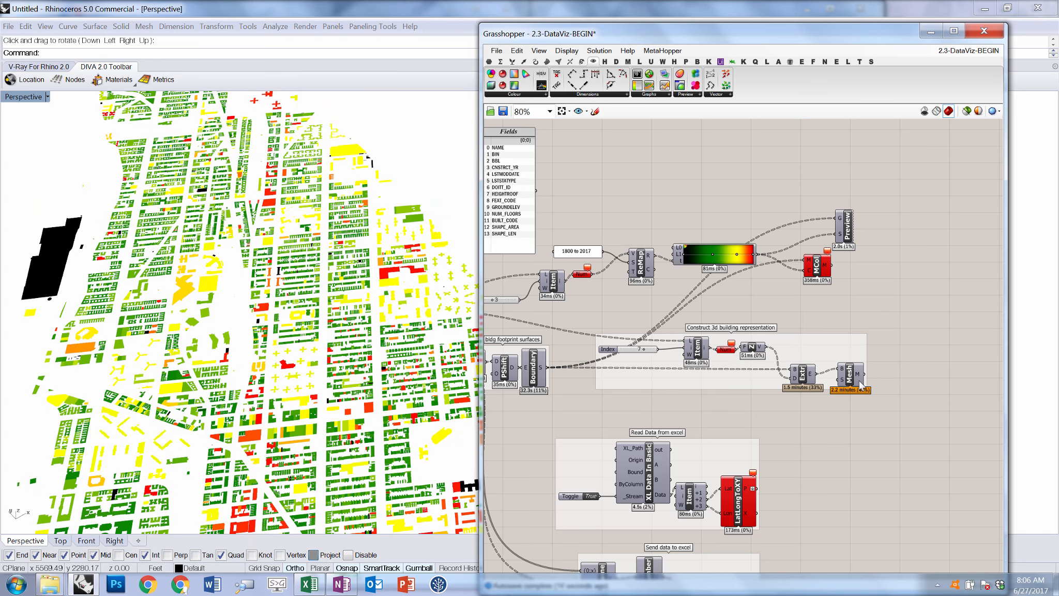
{"action": "mouse_move", "coordinate": [861, 369]}
{"action": "mouse_move", "coordinate": [322, 479]}
{"action": "right_mouse_down"}
{"action": "mouse_move", "coordinate": [326, 406]}
{"action": "mouse_move", "coordinate": [330, 465]}
{"action": "right_mouse_up"}
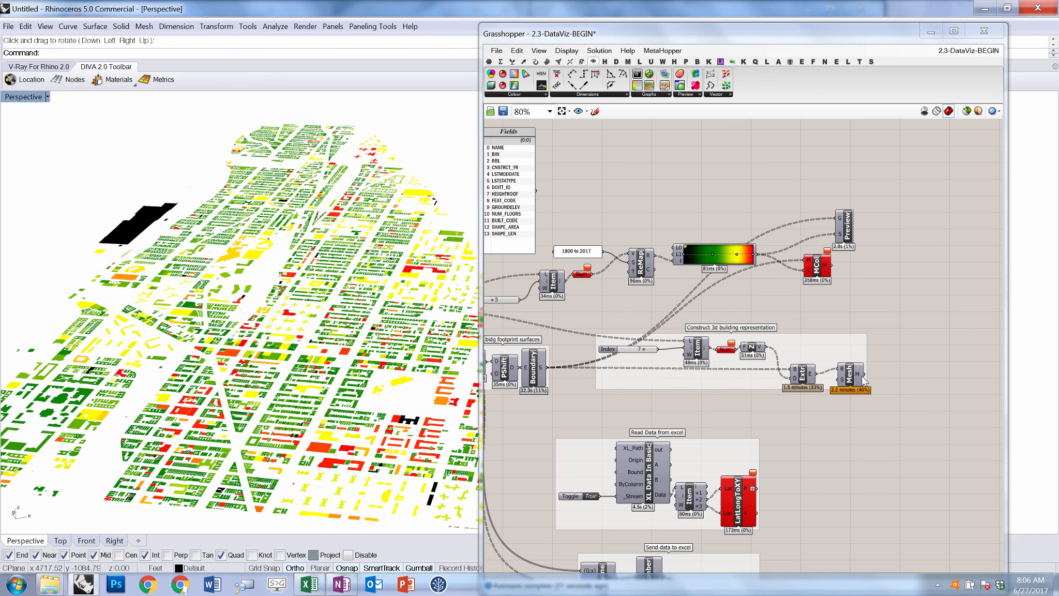
{"action": "left_click_drag", "start_coordinate": [862, 374], "coordinate": [807, 259]}
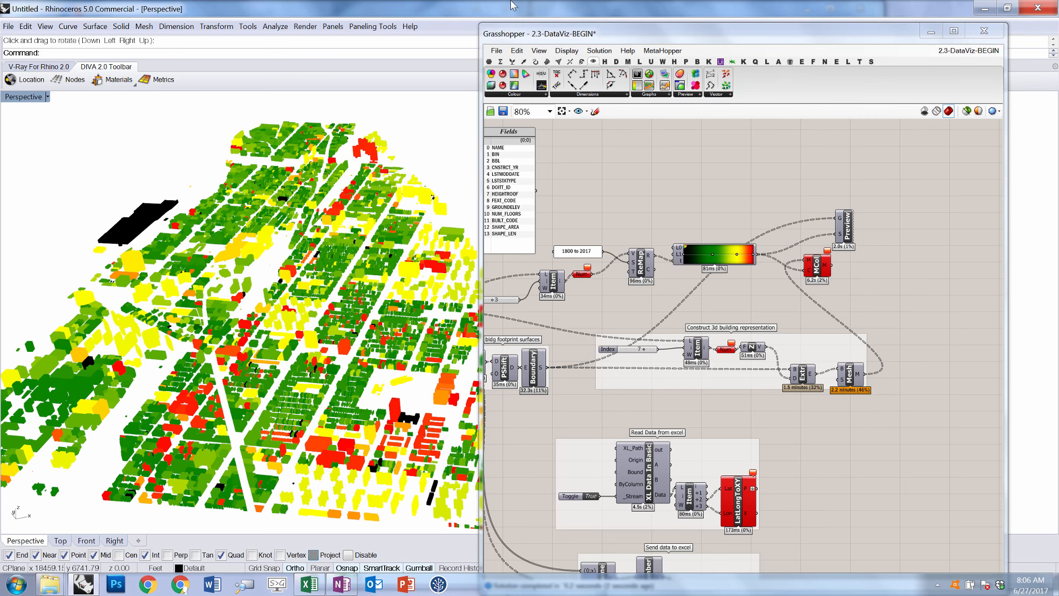
{"action": "right_click_drag", "start_coordinate": [353, 372], "coordinate": [322, 380]}
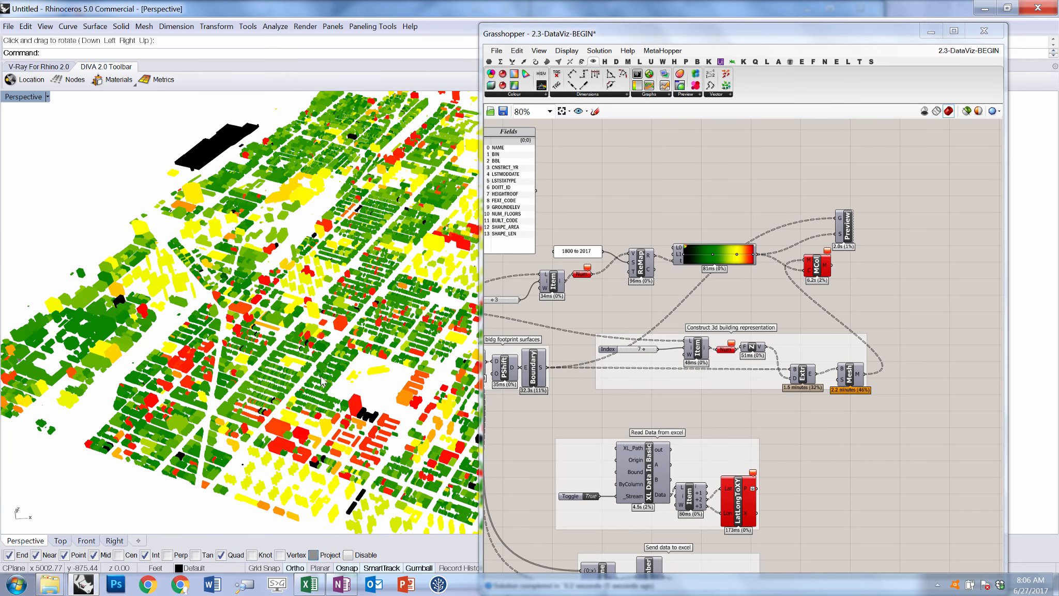
{"action": "left_click_drag", "start_coordinate": [809, 266], "coordinate": [913, 313]}
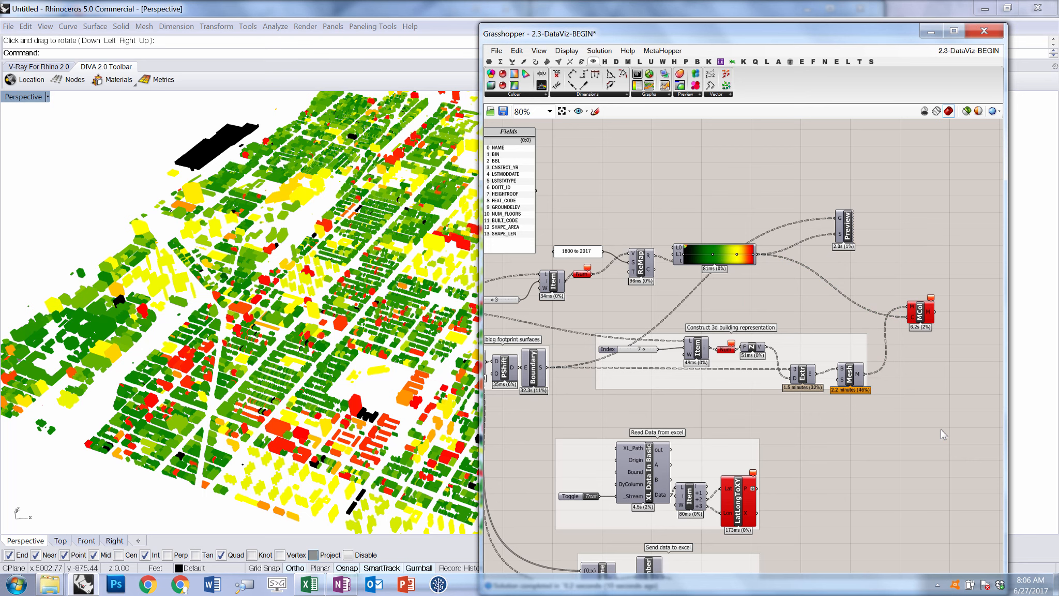
- Examine the coloured 3D buildings in the Perspective viewport, both close up and across the whole area
{"action": "left_click", "coordinate": [234, 334]}
{"action": "scroll", "coordinate": [233, 333], "scroll_direction": "down", "scroll_amount": 4}
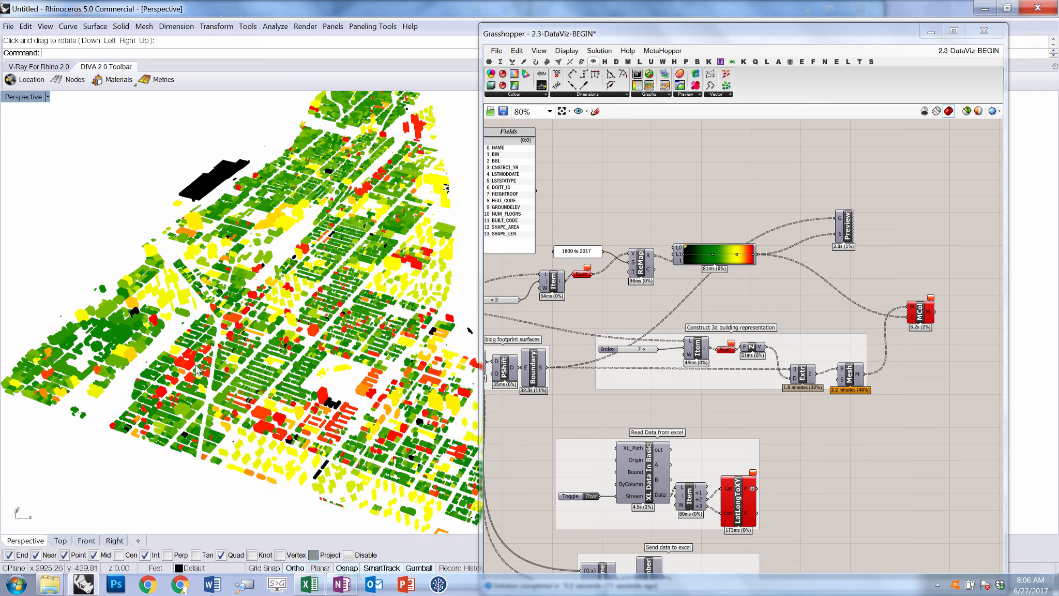
{"action": "scroll", "coordinate": [252, 335], "scroll_direction": "up", "scroll_amount": 2}
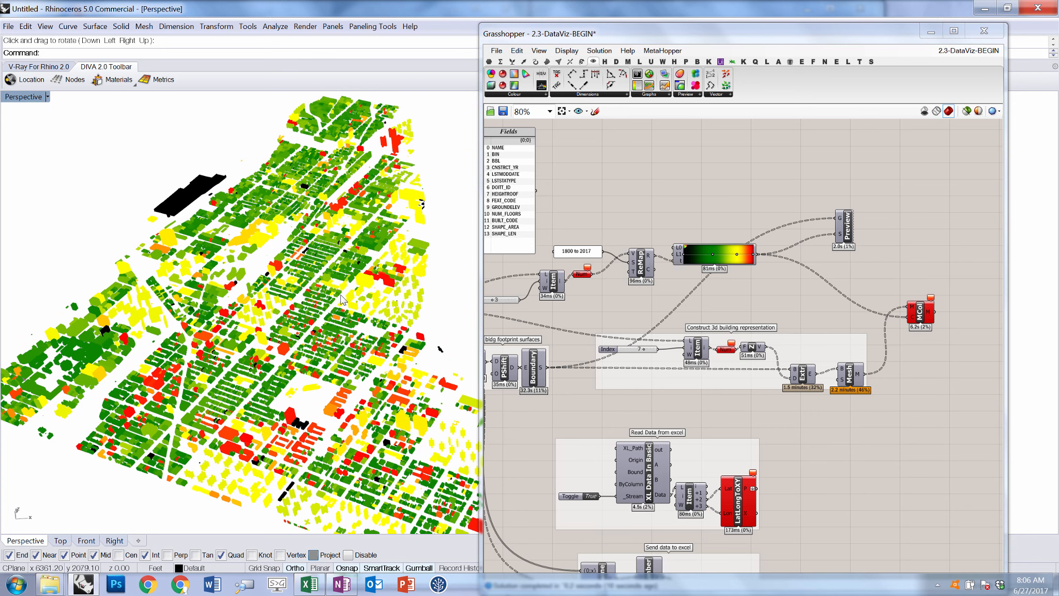
{"action": "scroll", "coordinate": [248, 377], "scroll_direction": "down", "scroll_amount": 2}
{"action": "scroll", "coordinate": [240, 394], "scroll_direction": "up", "scroll_amount": 2}
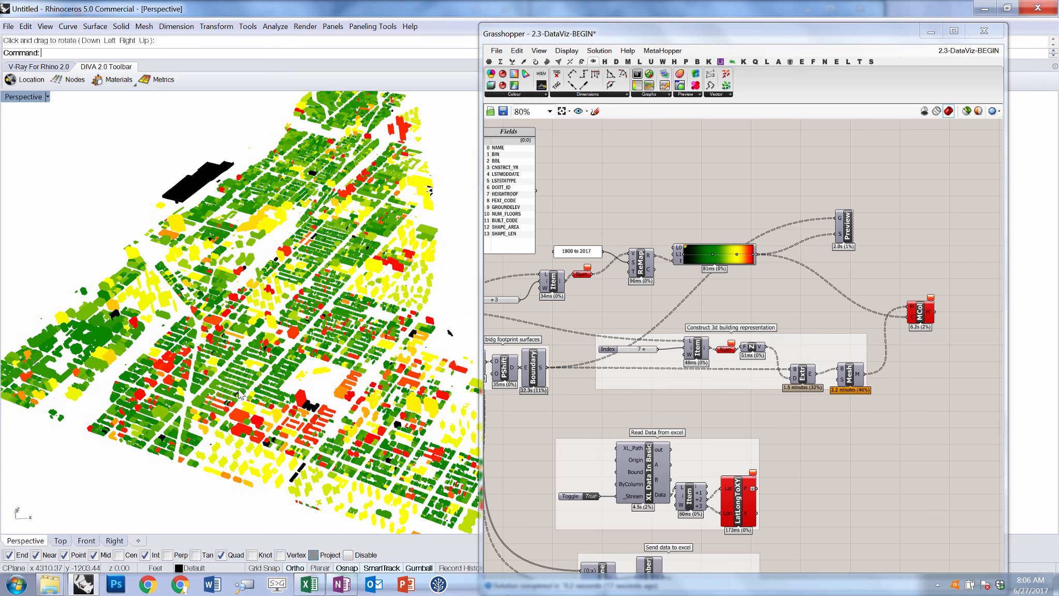
{"action": "right_click_drag", "start_coordinate": [326, 356], "coordinate": [285, 259]}
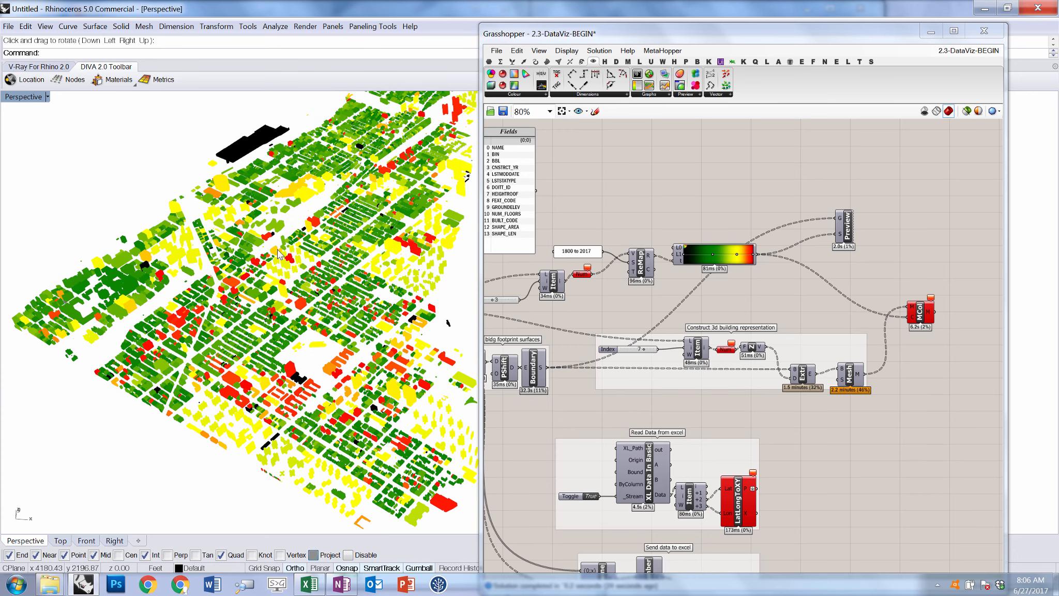
- Move the Grasshopper window aside and frame the coloured 3D buildings in the enlarged visible area of the Perspective viewport
{"action": "left_click_drag", "start_coordinate": [594, 34], "coordinate": [787, 51]}
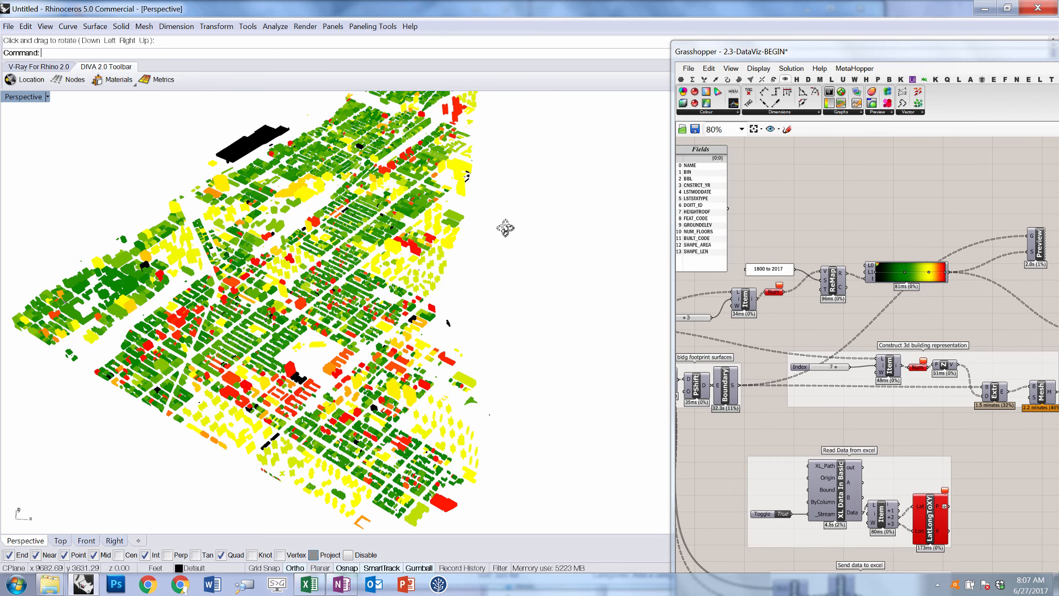
{"action": "right_click_drag", "start_coordinate": [505, 228], "coordinate": [521, 325]}
{"action": "scroll", "coordinate": [522, 326], "scroll_direction": "down", "scroll_amount": 5}
{"action": "scroll", "coordinate": [448, 217], "scroll_direction": "up", "scroll_amount": 4}
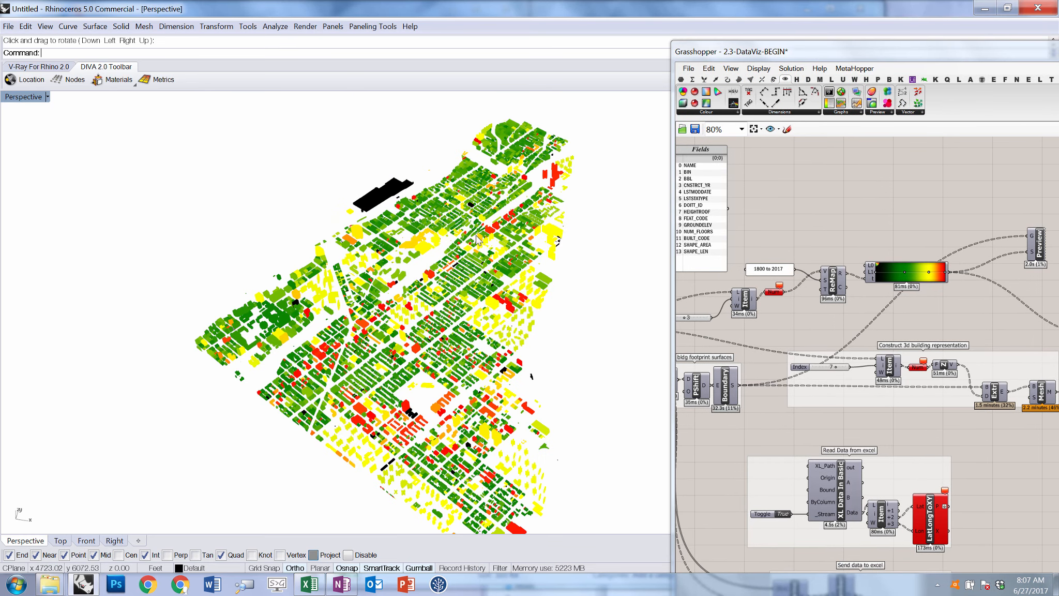
{"action": "scroll", "coordinate": [476, 238], "scroll_direction": "up", "scroll_amount": 3}
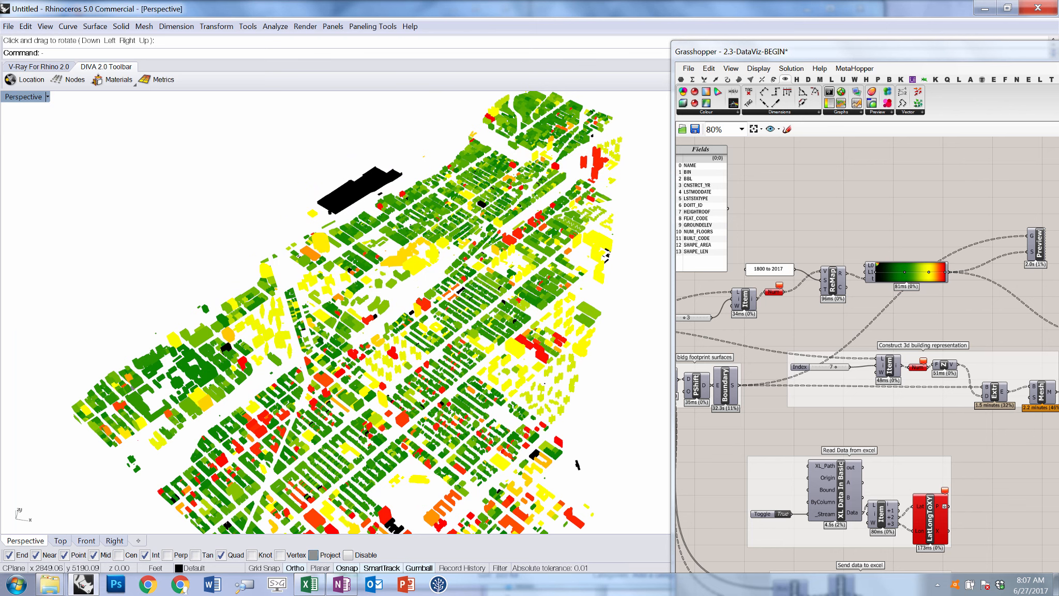
- Run the command-line version of ViewCaptureToFile, browsing to the Desktop and saving the image as "capture example" in PNG format
{"action": "type", "text": "ViewCaptureToFile"}
{"action": "key", "text": "Down"}
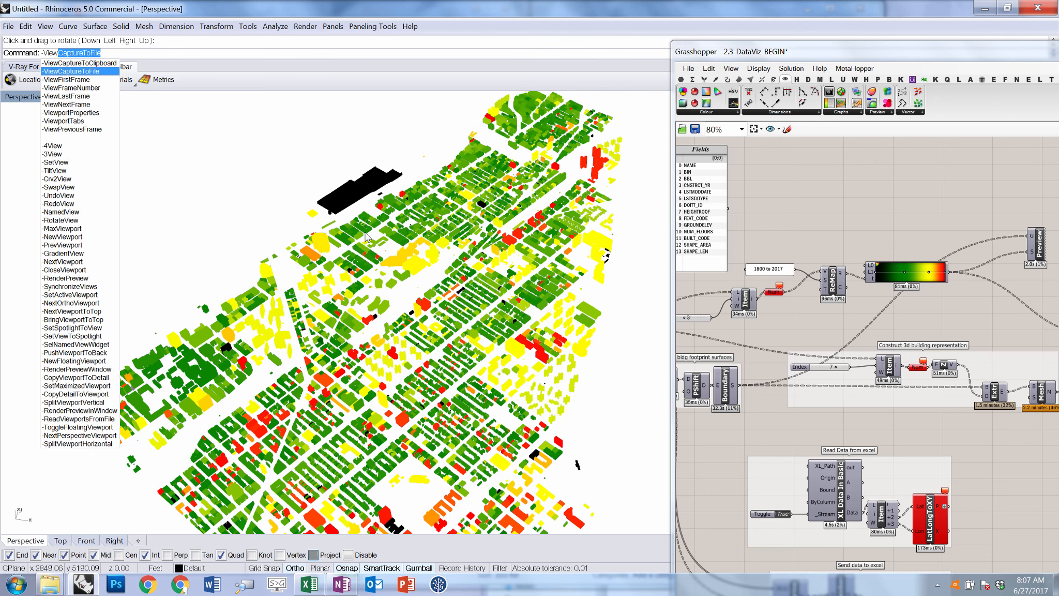
{"action": "key", "text": "Return"}
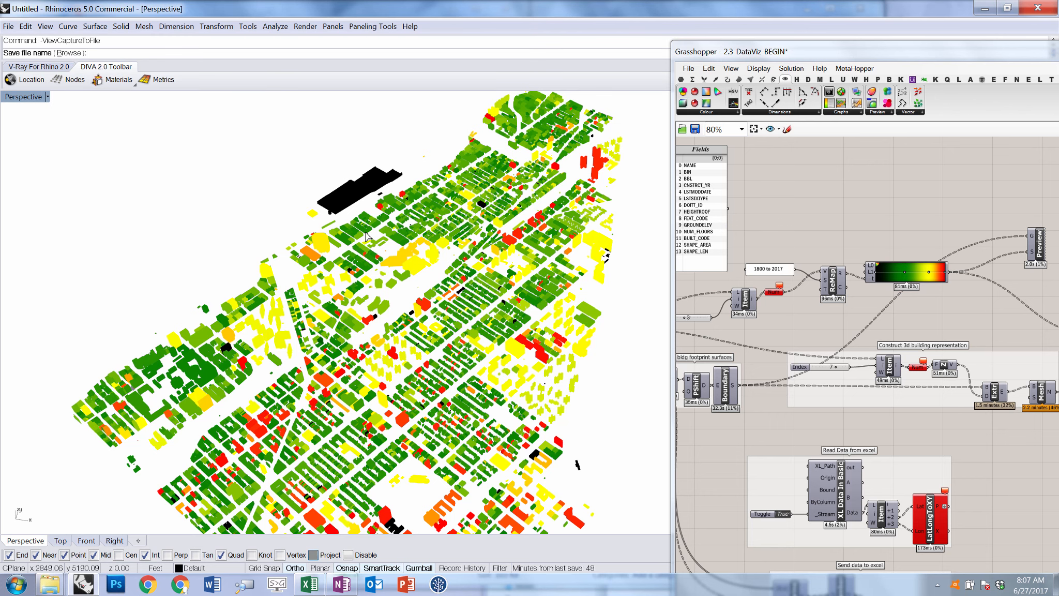
{"action": "type", "text": "b"}
{"action": "key", "text": "Return"}
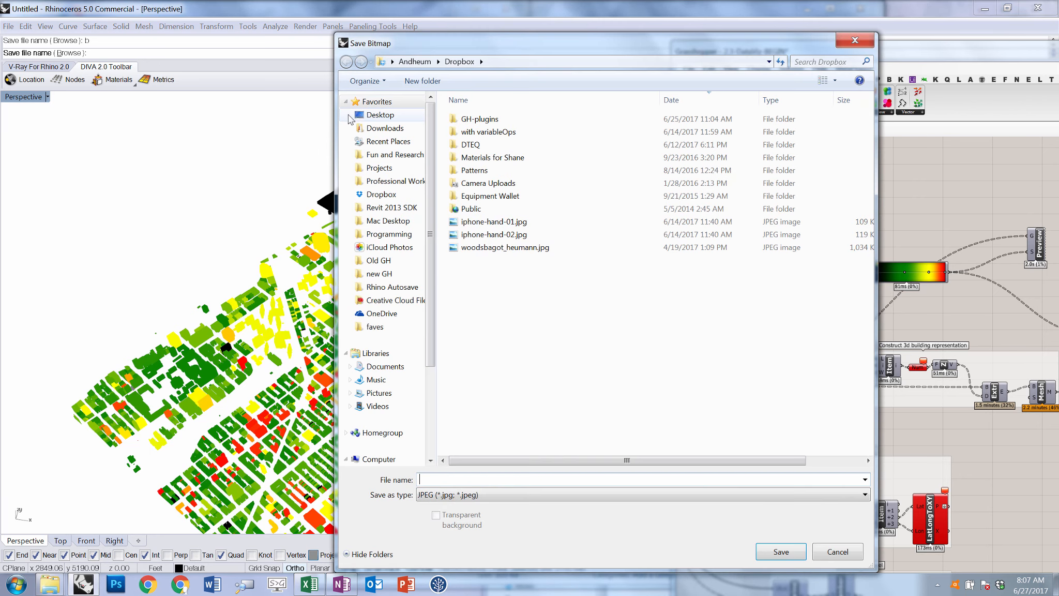
{"action": "left_click", "coordinate": [360, 117]}
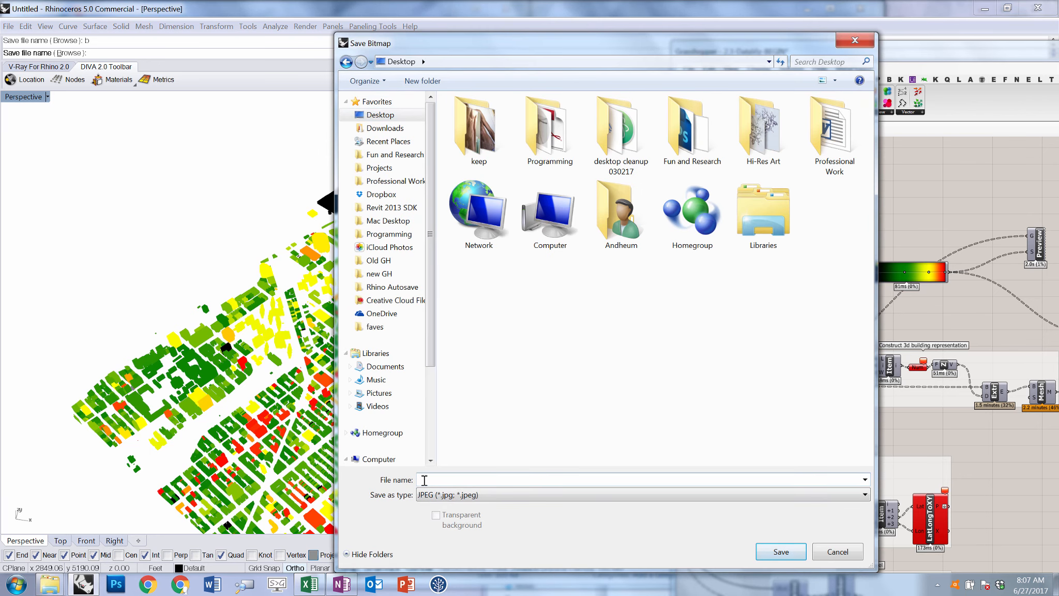
{"action": "type", "text": "capture example"}
{"action": "left_click", "coordinate": [466, 495]}
{"action": "left_click", "coordinate": [444, 523]}
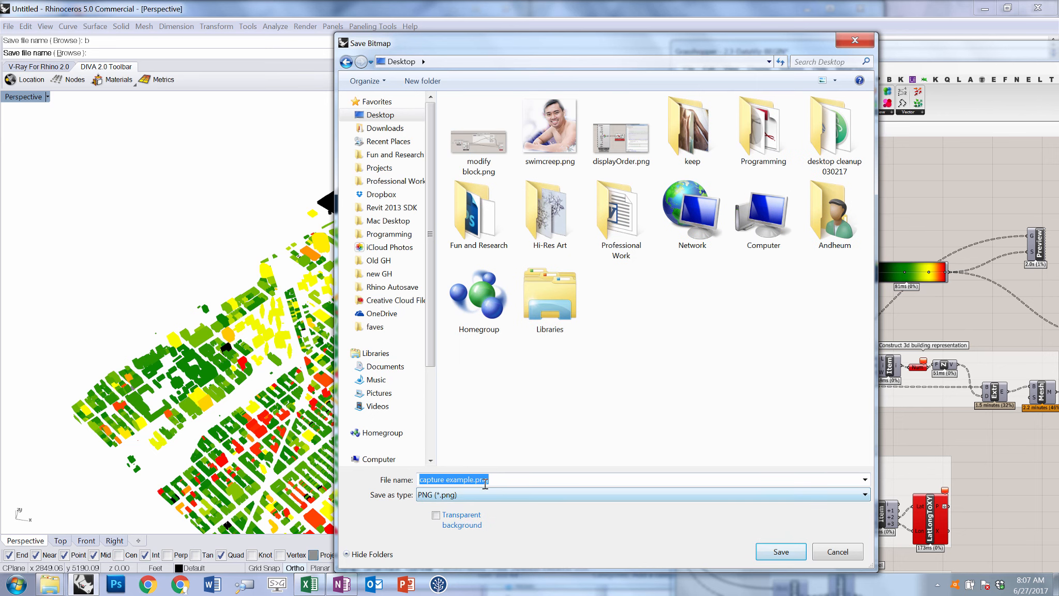
{"action": "left_click", "coordinate": [779, 552]}
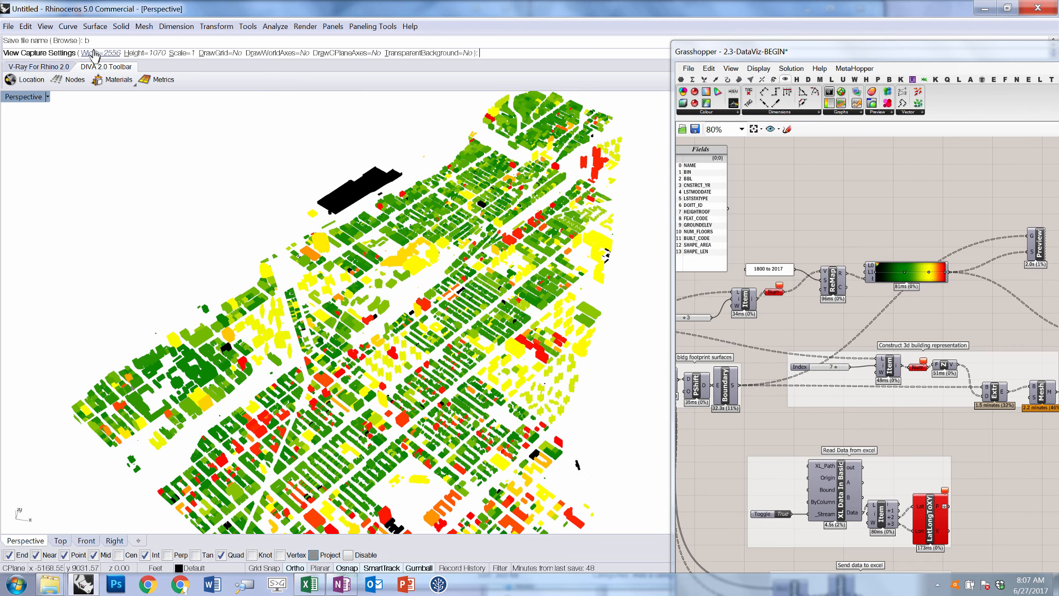
- Set the view capture's scale multiplier to 3 and complete the capture
{"action": "left_click", "coordinate": [184, 52]}
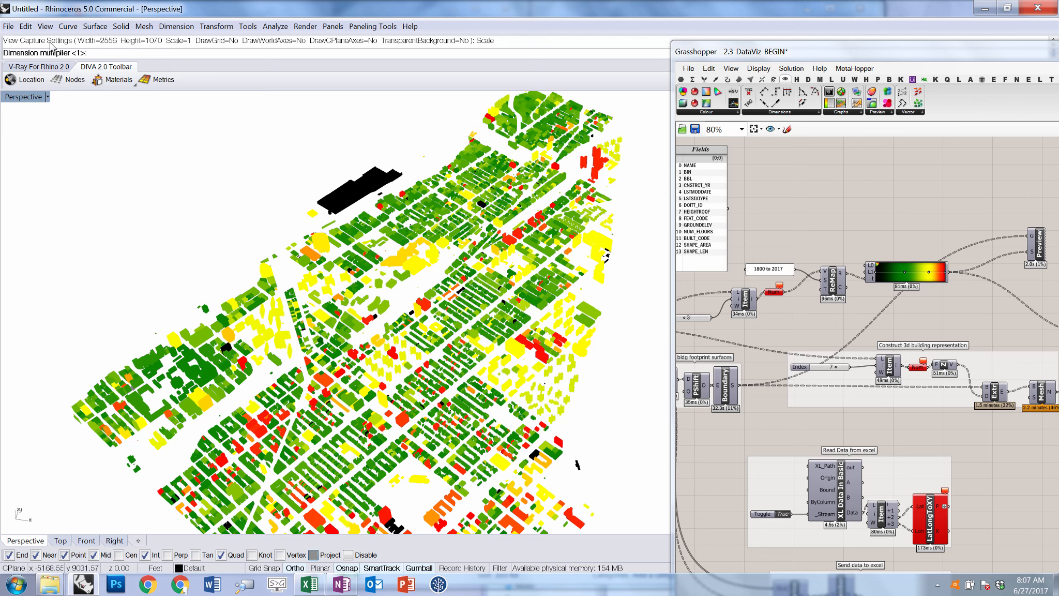
{"action": "type", "text": "3"}
{"action": "key", "text": "Return"}
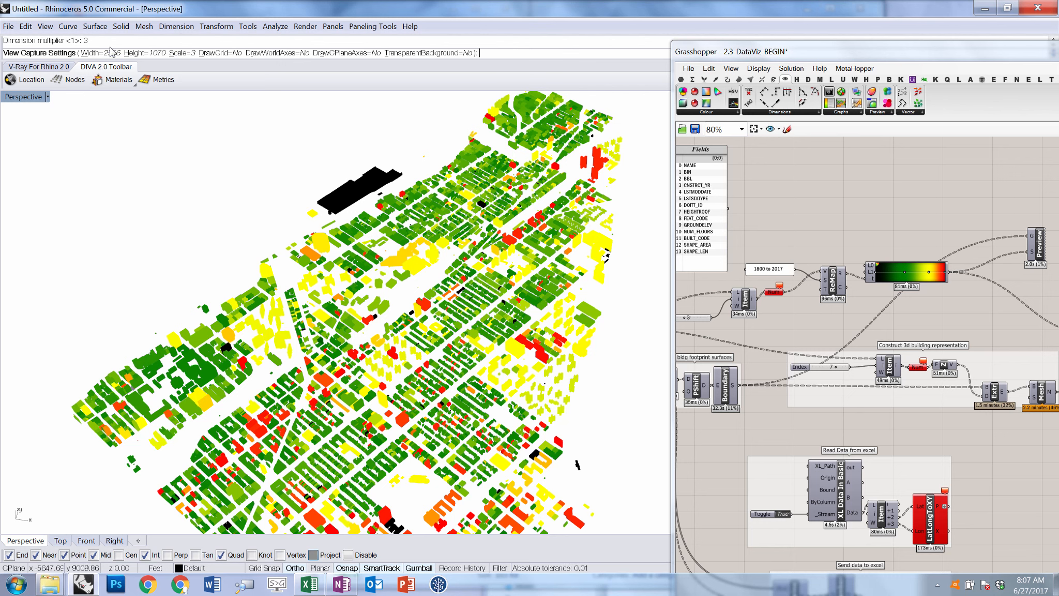
{"action": "key", "text": "Return"}
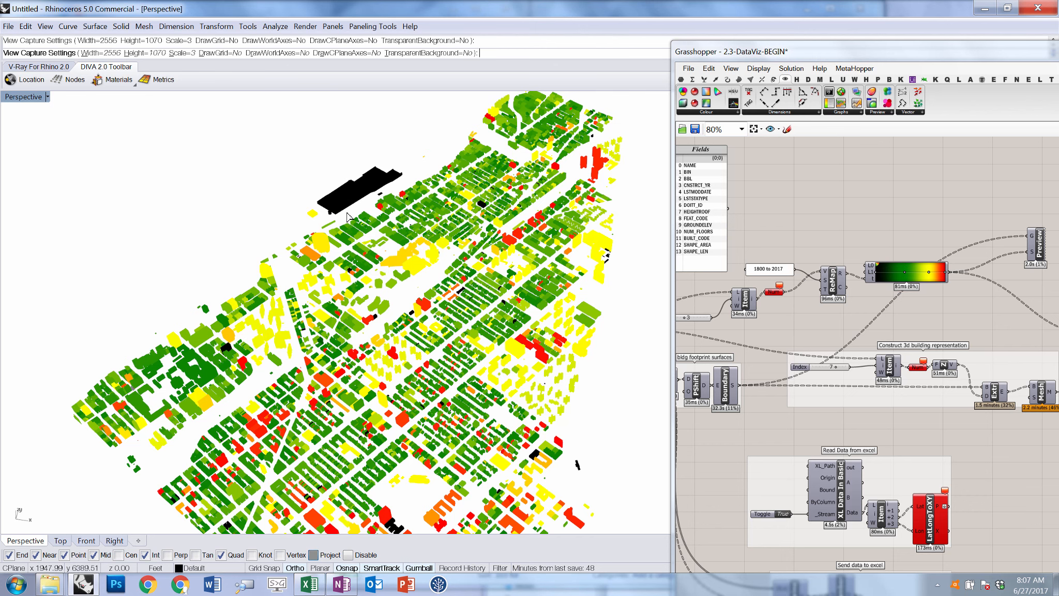
- Open capture example.png from the Desktop, examine the captured buildings up close, and return to Rhino
{"action": "mouse_move", "coordinate": [50, 583]}
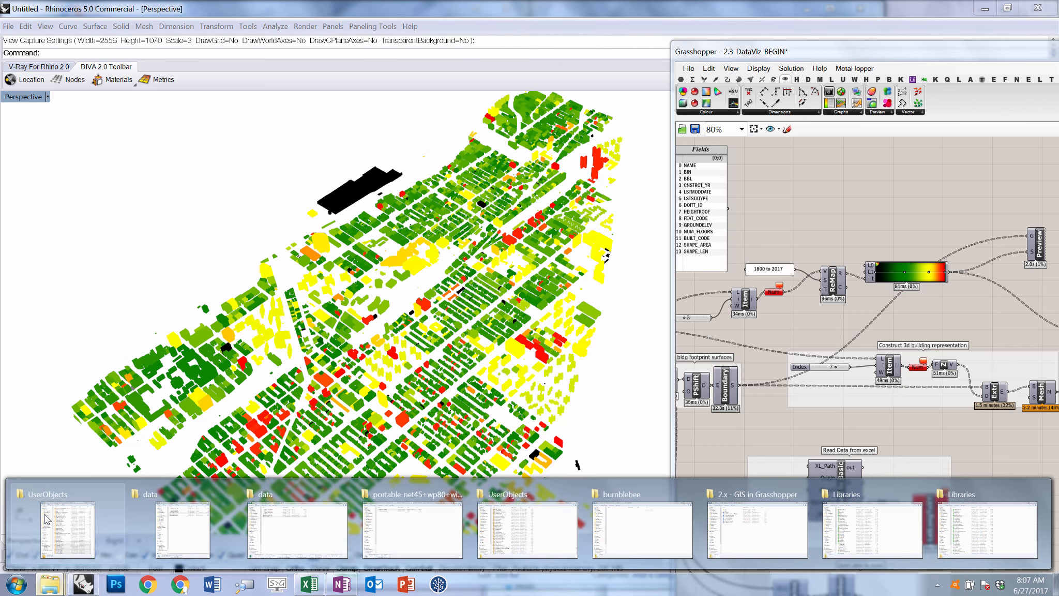
{"action": "left_click", "coordinate": [46, 518]}
{"action": "left_click", "coordinate": [46, 83]}
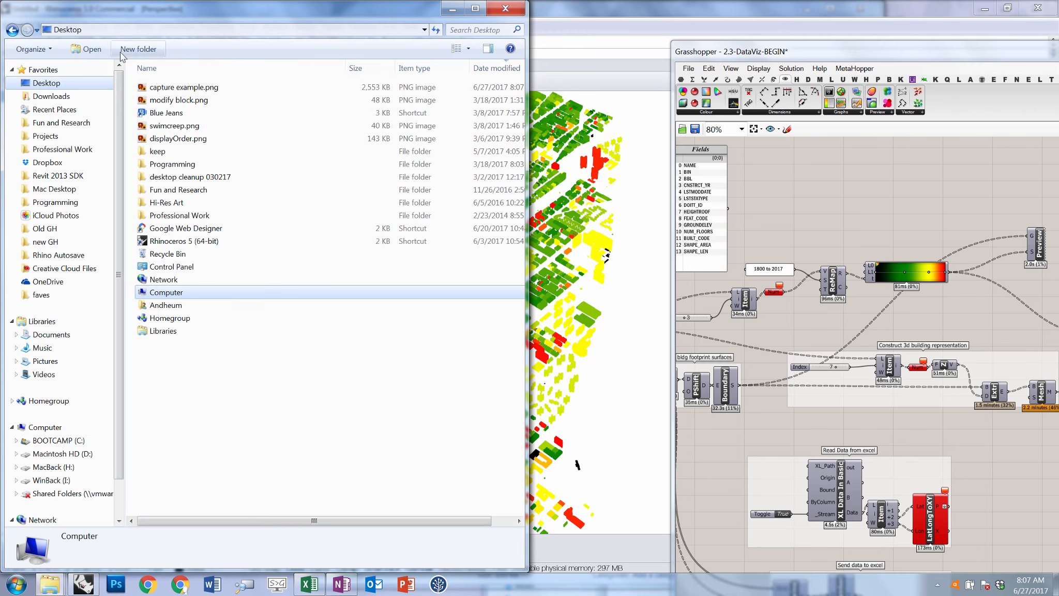
{"action": "double_click", "coordinate": [183, 87]}
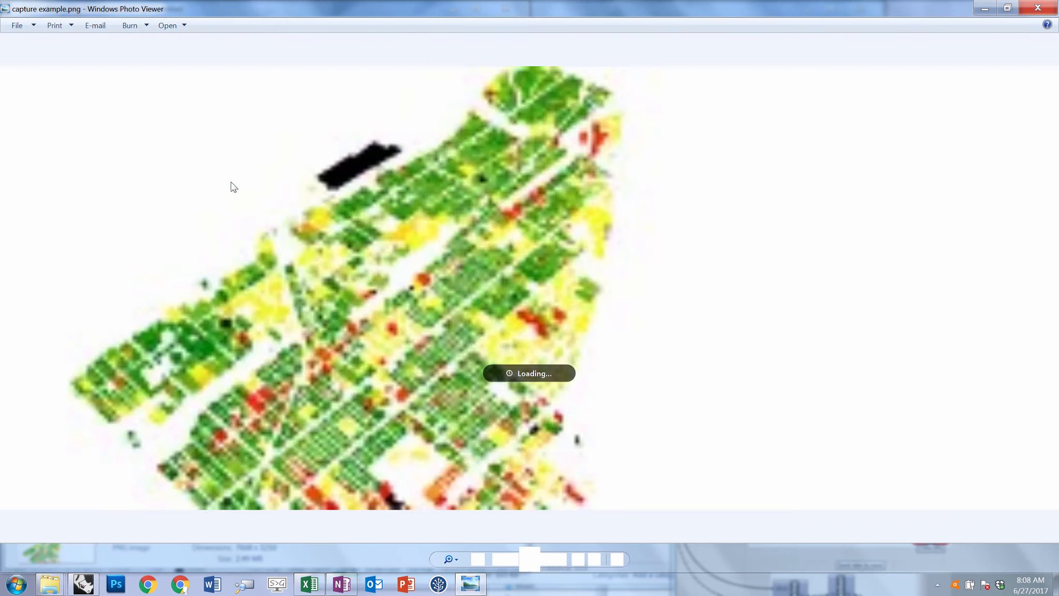
{"action": "left_click_drag", "start_coordinate": [192, 6], "coordinate": [805, 3]}
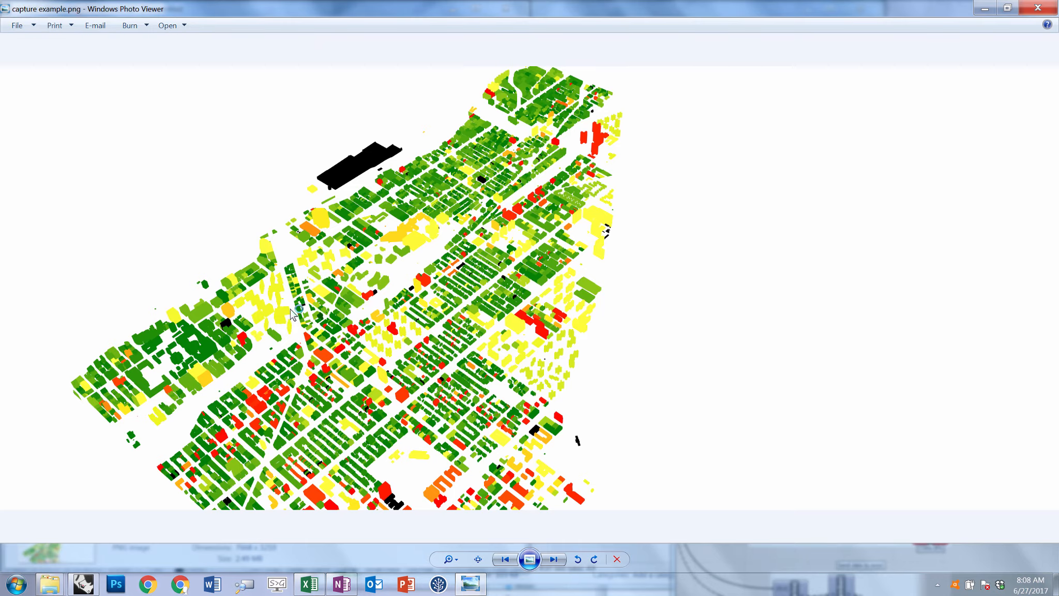
{"action": "scroll", "coordinate": [329, 291], "scroll_direction": "up", "scroll_amount": 3}
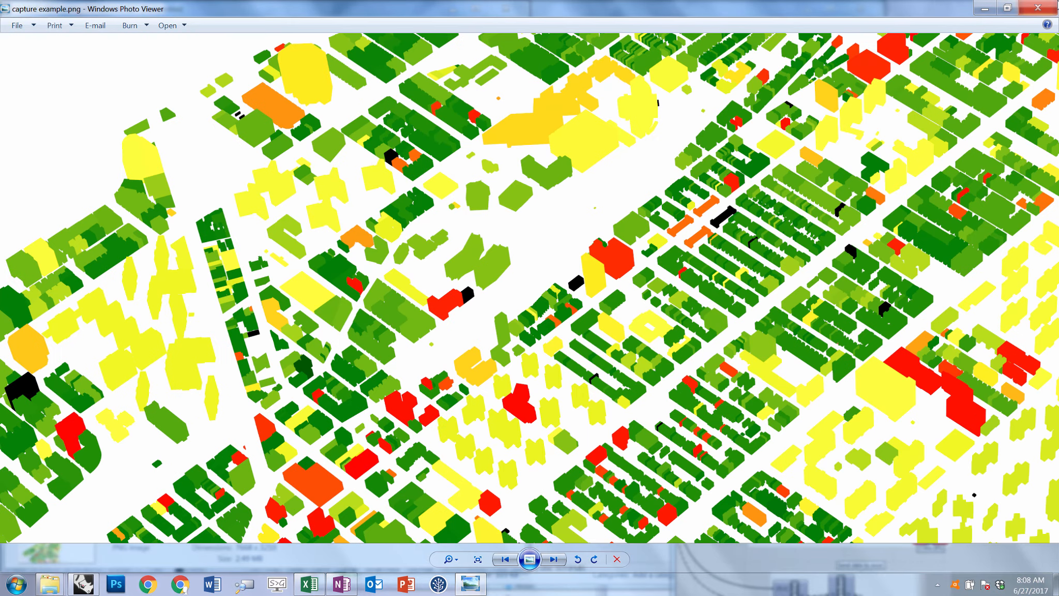
{"action": "left_click", "coordinate": [984, 9]}
{"action": "left_click", "coordinate": [569, 7]}
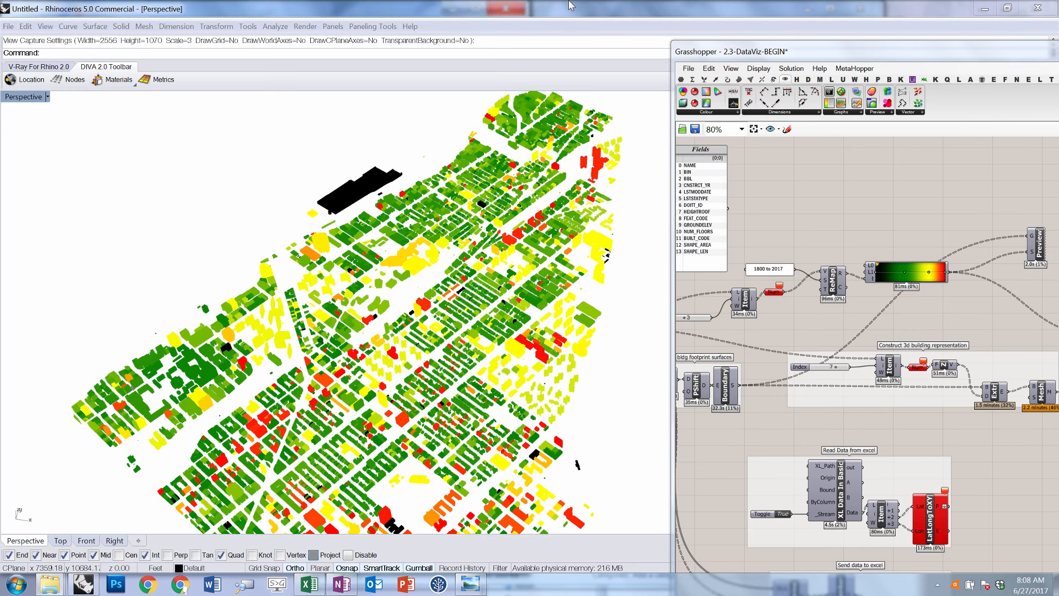
- Dock the Grasshopper window beside the Rhino viewport and turn off the drawing of all preview geometry
{"action": "left_click", "coordinate": [751, 360]}
{"action": "scroll", "coordinate": [754, 361], "scroll_direction": "down", "scroll_amount": 4}
{"action": "scroll", "coordinate": [770, 357], "scroll_direction": "up", "scroll_amount": 5}
{"action": "mouse_move", "coordinate": [847, 341]}
{"action": "right_mouse_down"}
{"action": "mouse_move", "coordinate": [770, 357]}
{"action": "mouse_move", "coordinate": [849, 357]}
{"action": "right_mouse_up"}
{"action": "scroll", "coordinate": [770, 357], "scroll_direction": "down", "scroll_amount": 4}
{"action": "scroll", "coordinate": [848, 356], "scroll_direction": "up", "scroll_amount": 2}
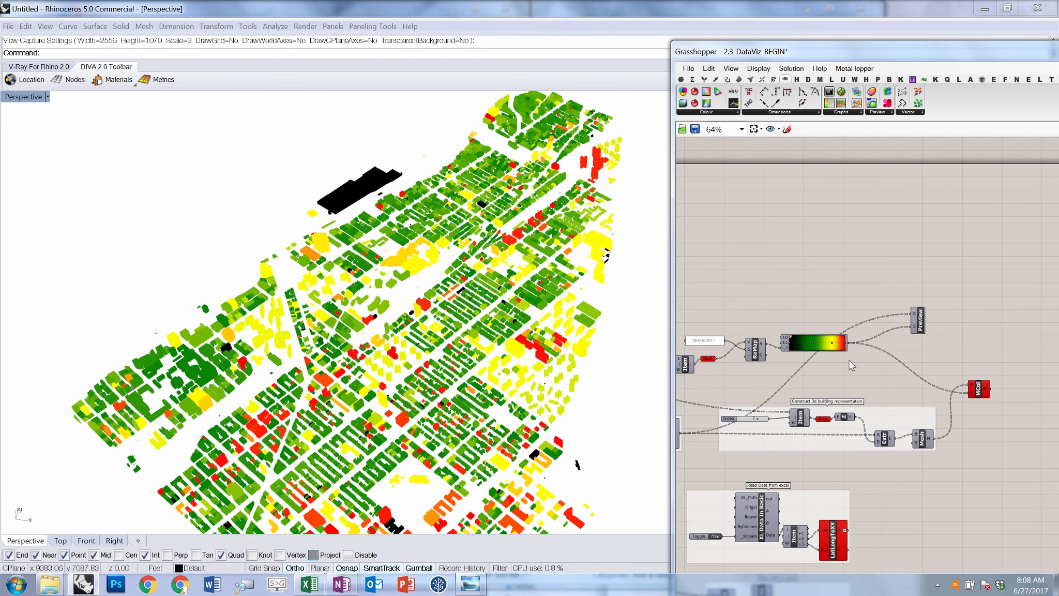
{"action": "left_click_drag", "start_coordinate": [859, 49], "coordinate": [1058, 439]}
{"action": "left_click", "coordinate": [974, 89]}
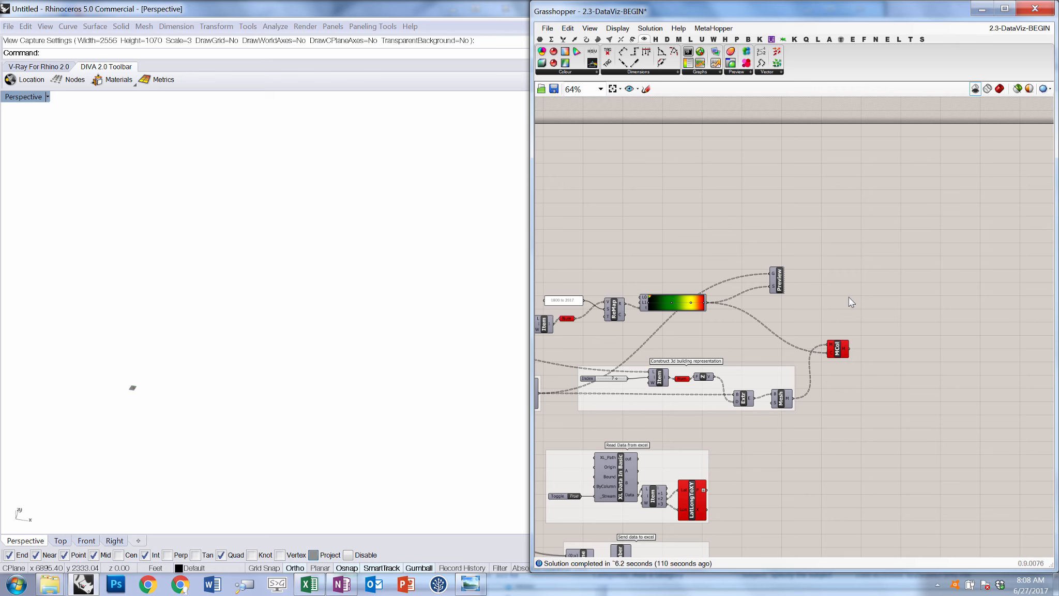
- Add a CreateHatch component from the Human plugin above the Preview component
{"action": "left_click", "coordinate": [839, 39]}
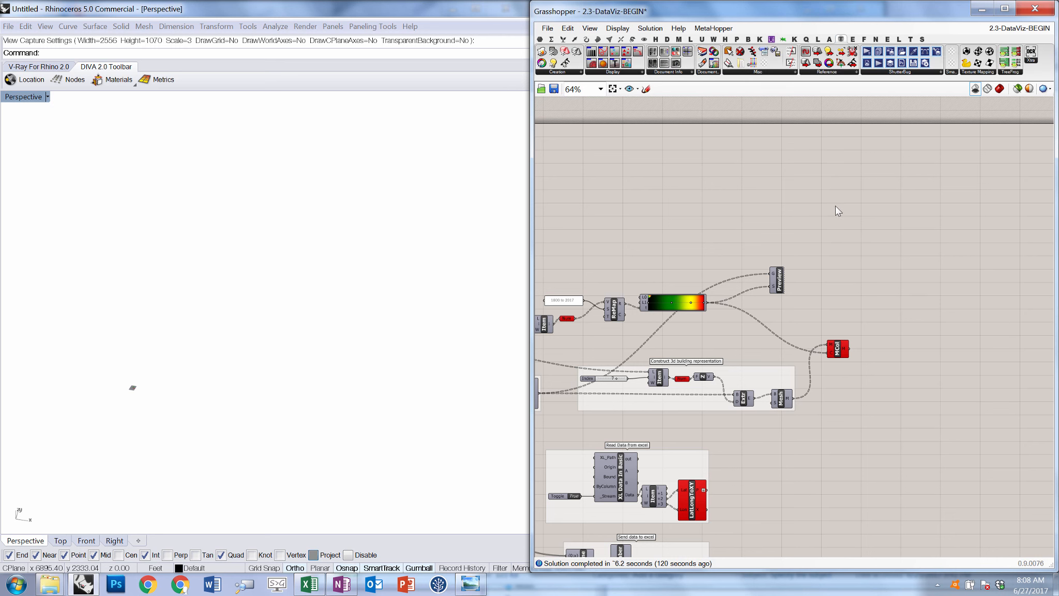
{"action": "left_click", "coordinate": [576, 73]}
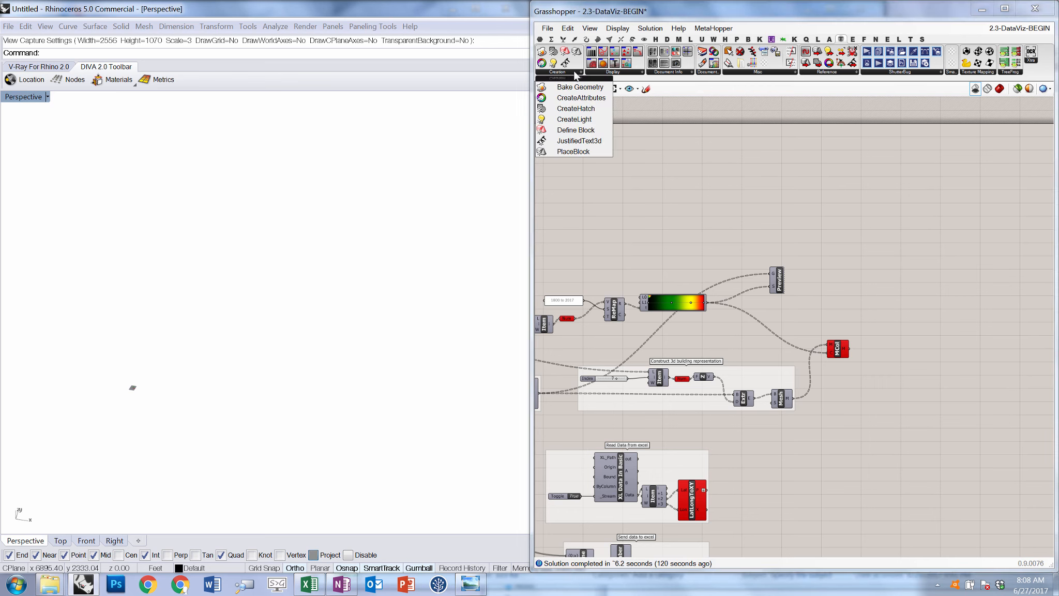
{"action": "left_click_drag", "start_coordinate": [586, 111], "coordinate": [812, 226]}
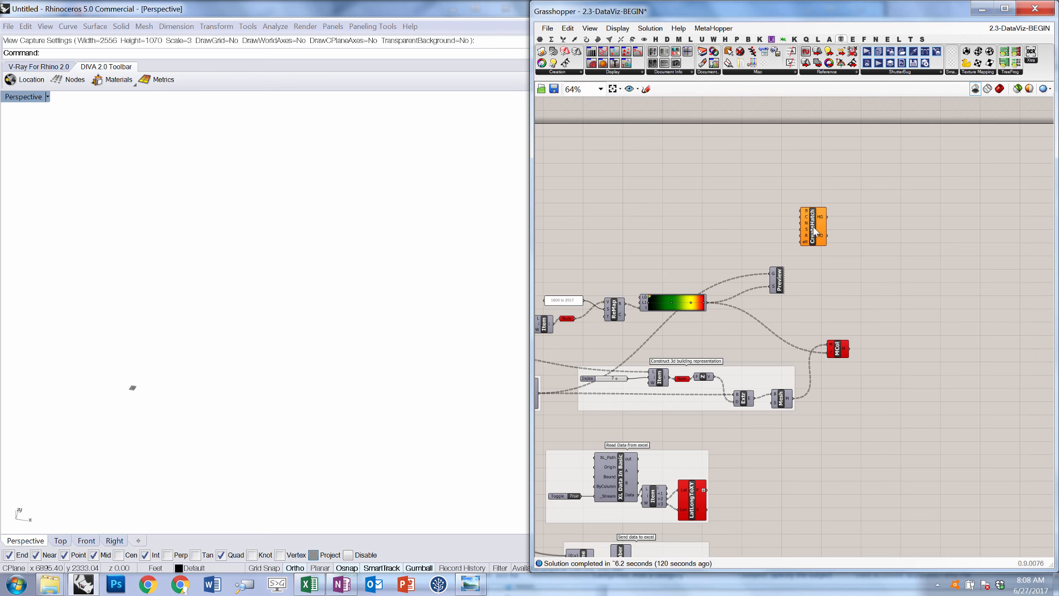
{"action": "scroll", "coordinate": [851, 242], "scroll_direction": "down", "scroll_amount": 2}
{"action": "scroll", "coordinate": [729, 243], "scroll_direction": "up", "scroll_amount": 2}
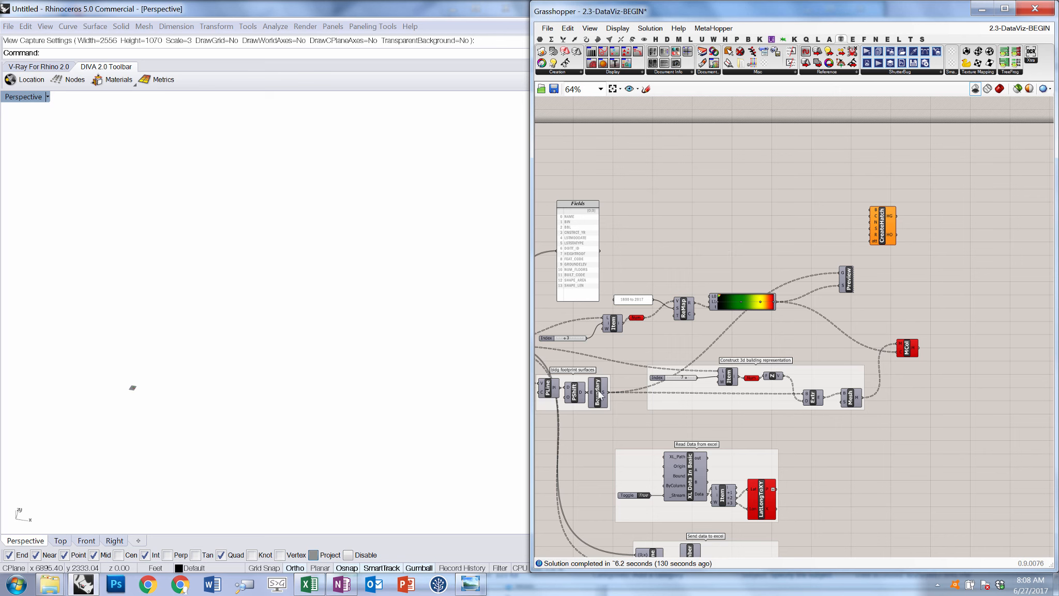
- Connect the Boundary component's surfaces output to the C input of the CreateHatch component
{"action": "mouse_move", "coordinate": [598, 396]}
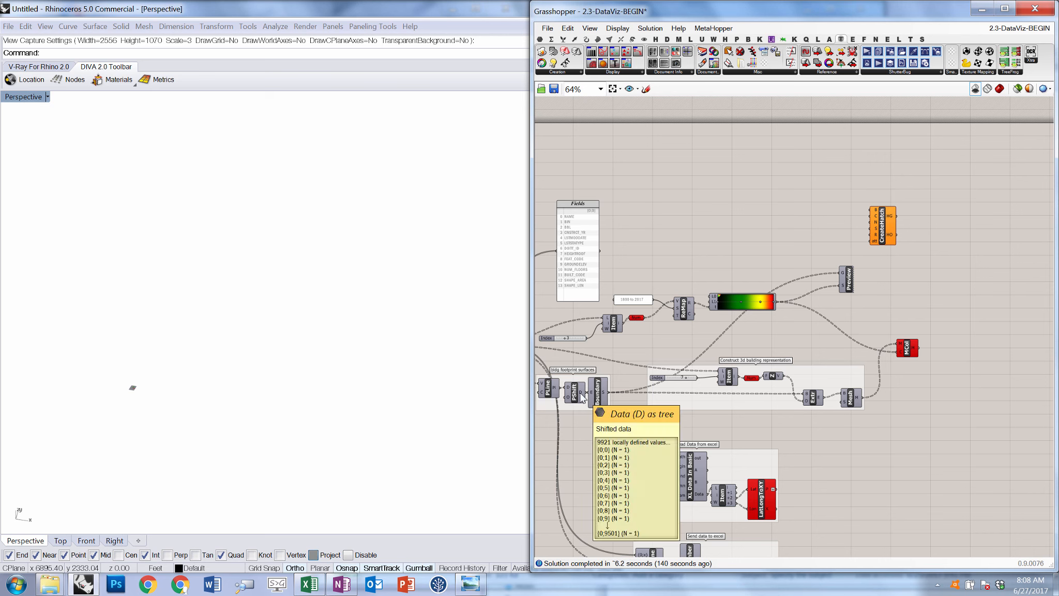
{"action": "left_click_drag", "start_coordinate": [574, 392], "coordinate": [570, 393]}
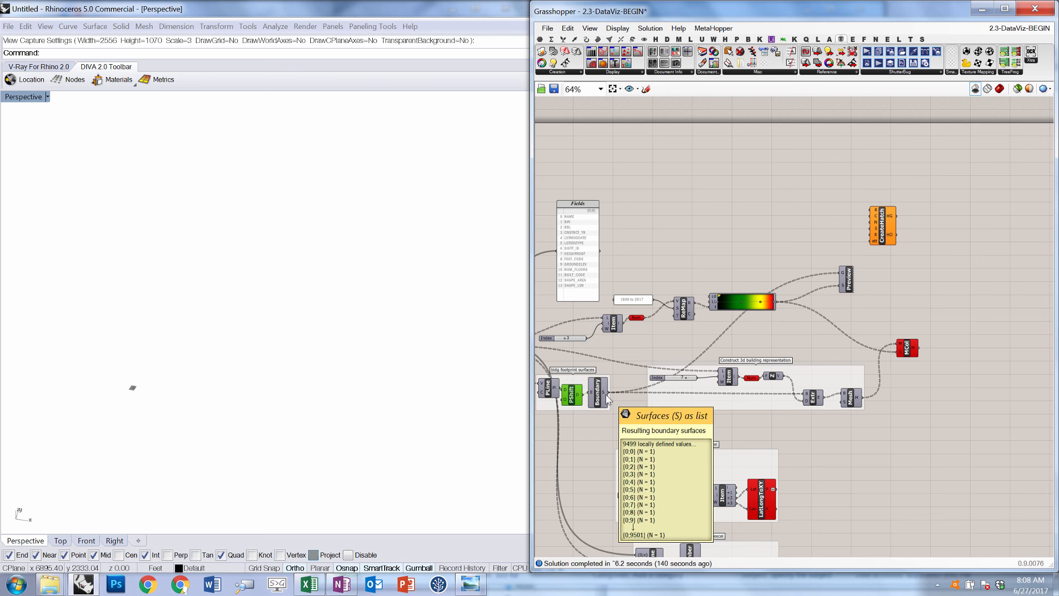
{"action": "left_click_drag", "start_coordinate": [583, 395], "coordinate": [873, 218]}
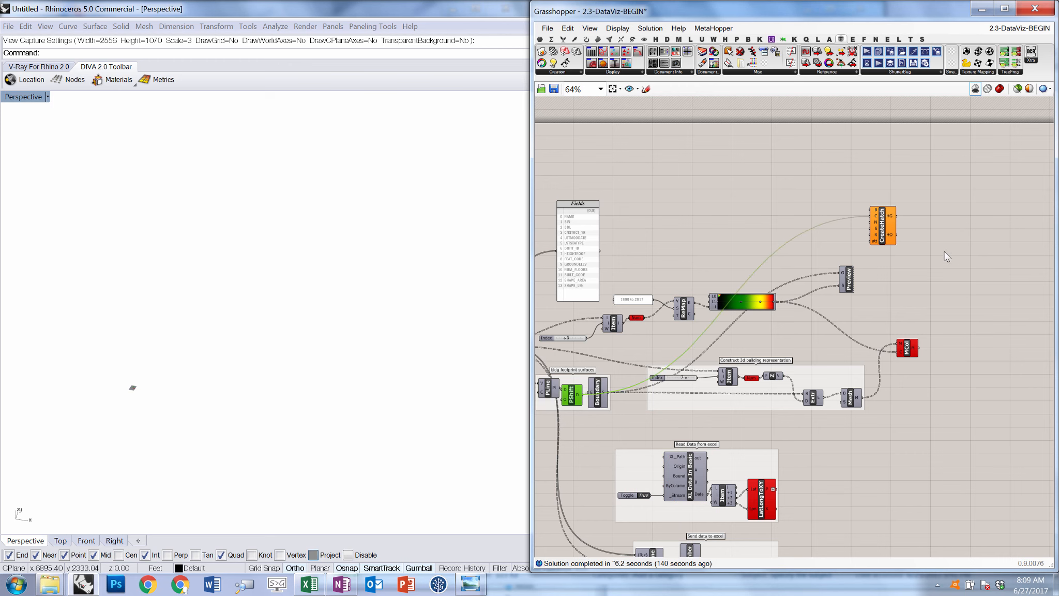
{"action": "left_click", "coordinate": [905, 264]}
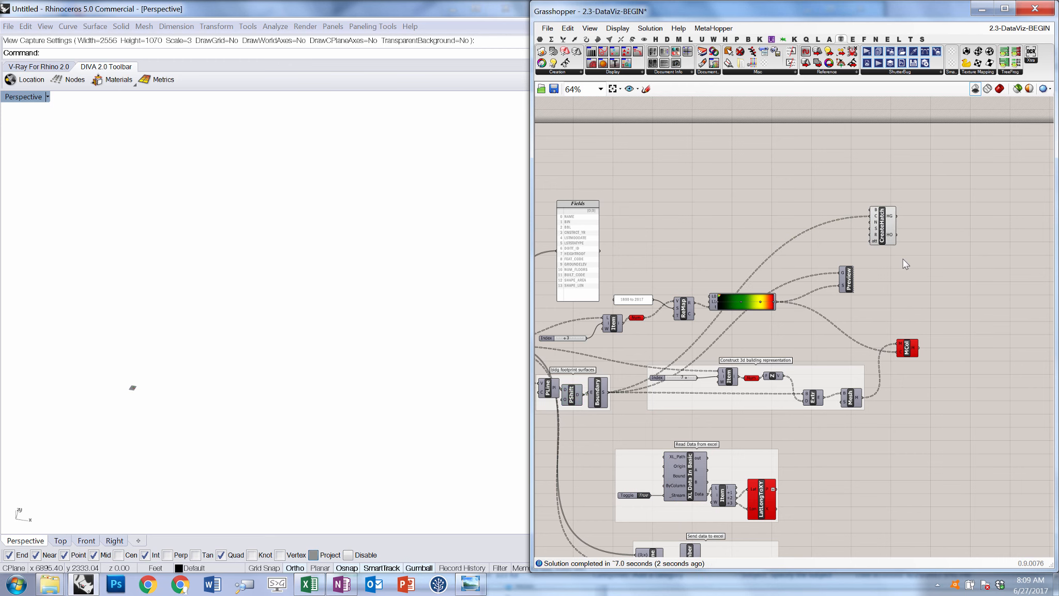
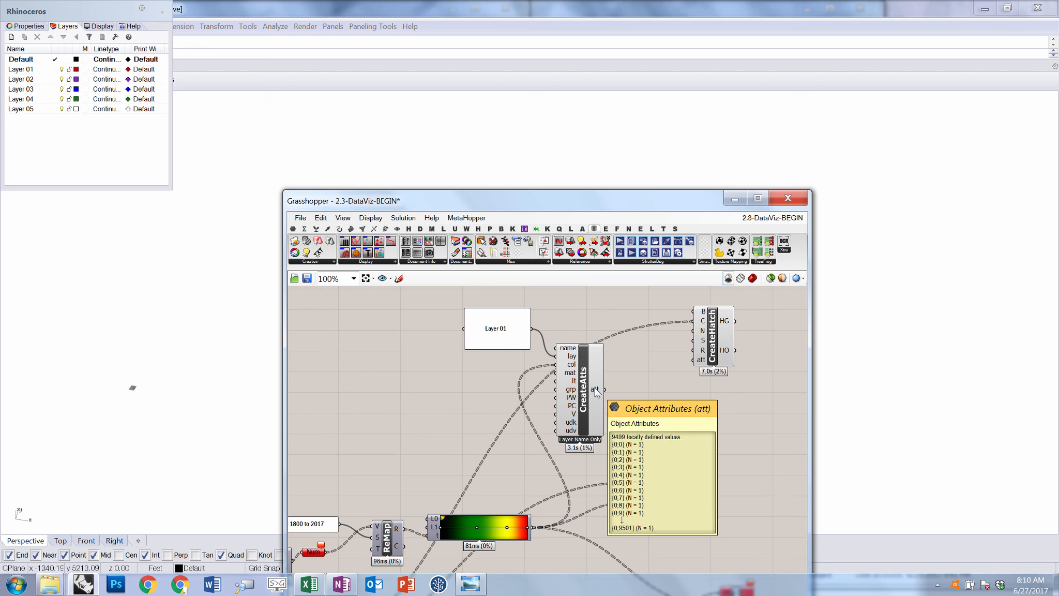
- Connect the CreateAtts output to CreateHatch's att input and bake the hatches with a Boolean Toggle set to True on input B
{"action": "left_click_drag", "start_coordinate": [595, 391], "coordinate": [693, 359]}
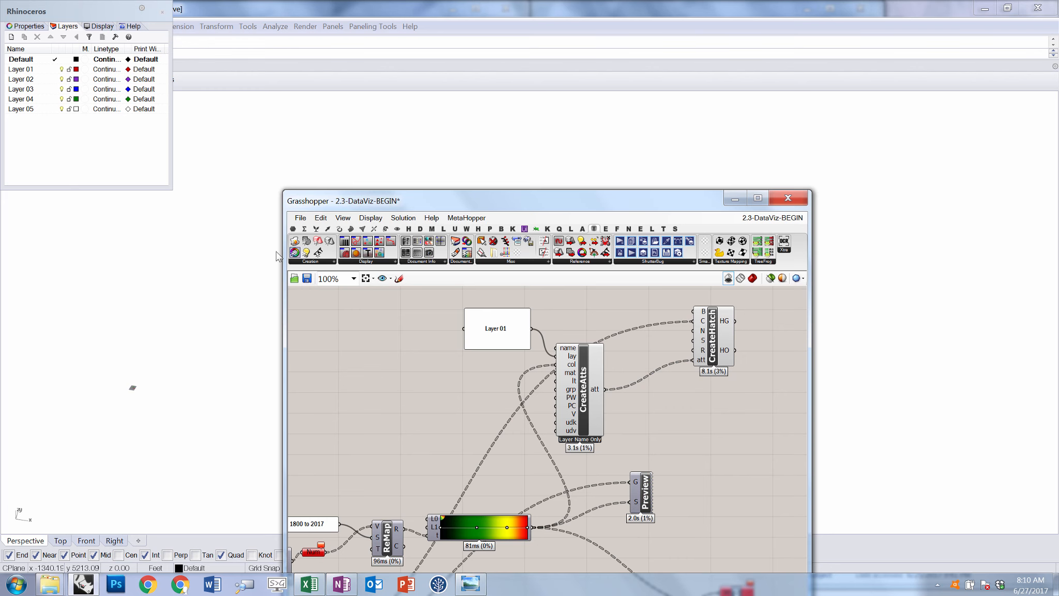
{"action": "left_click", "coordinate": [292, 228]}
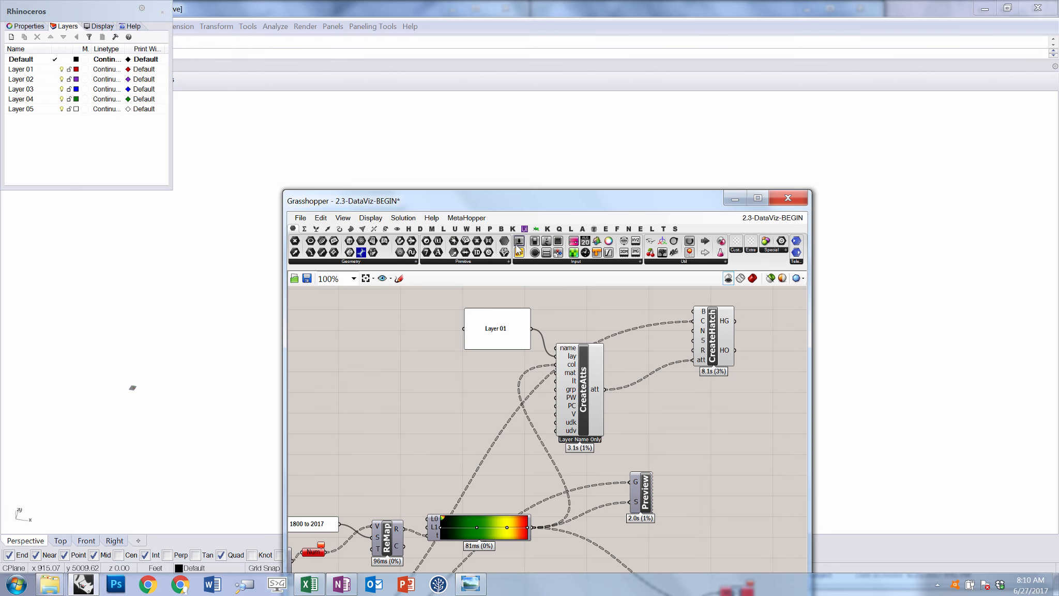
{"action": "left_click_drag", "start_coordinate": [534, 241], "coordinate": [638, 308]}
{"action": "left_click_drag", "start_coordinate": [662, 307], "coordinate": [693, 311]}
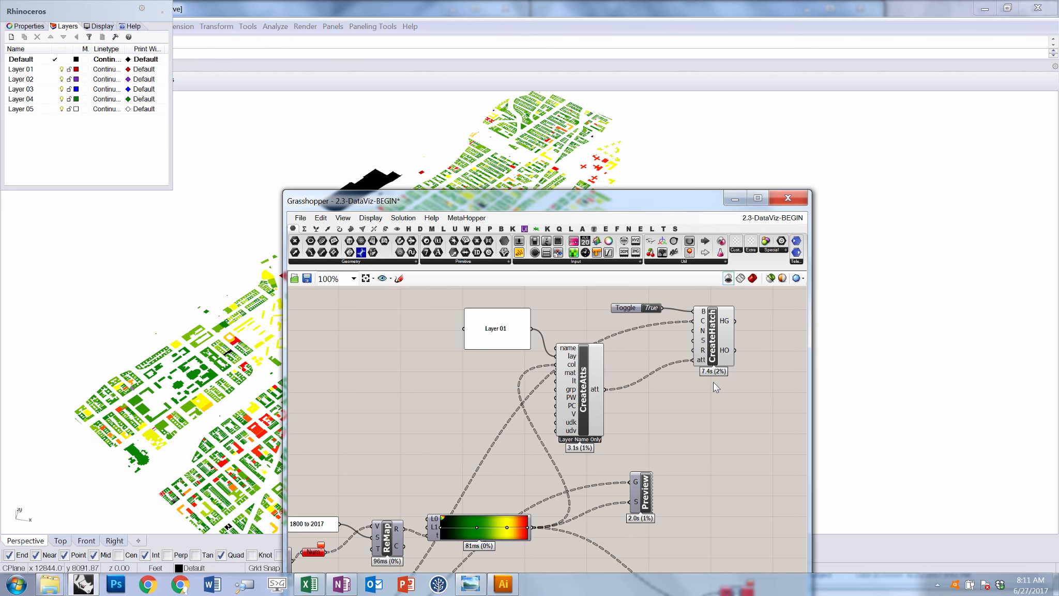
- Move the Grasshopper window clear of the viewport and examine the baked coloured hatches up close
{"action": "left_click_drag", "start_coordinate": [460, 197], "coordinate": [711, 149]}
{"action": "right_click_drag", "start_coordinate": [332, 263], "coordinate": [383, 345]}
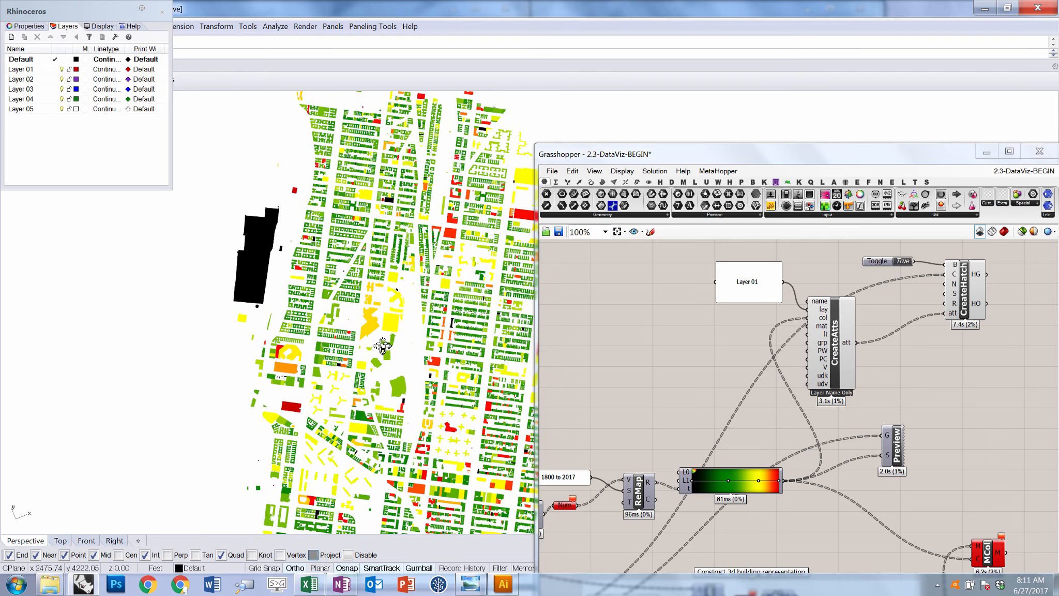
{"action": "scroll", "coordinate": [345, 263], "scroll_direction": "up", "scroll_amount": 8}
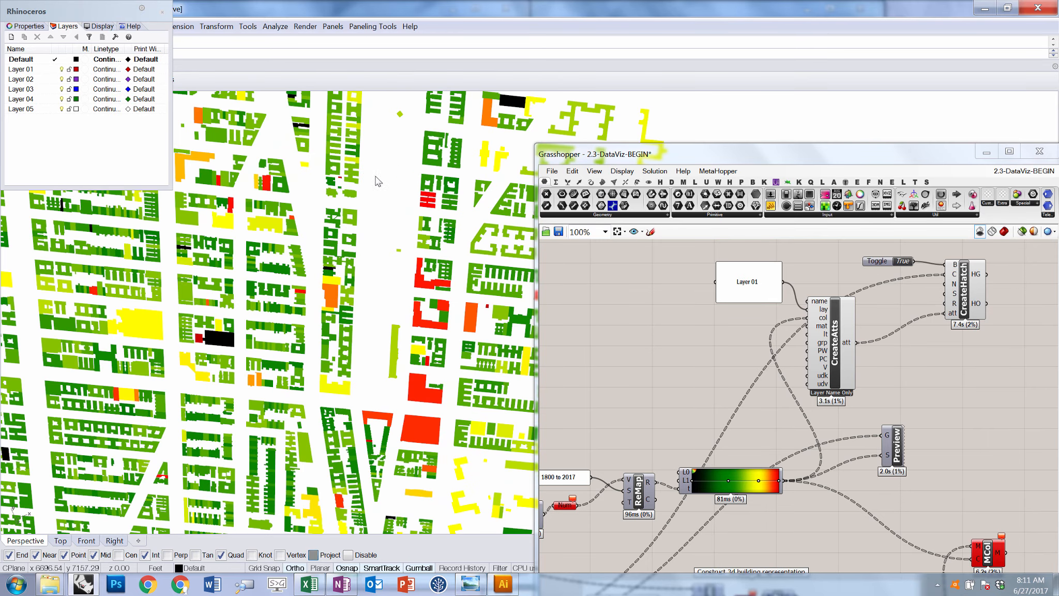
{"action": "scroll", "coordinate": [378, 180], "scroll_direction": "down", "scroll_amount": 6}
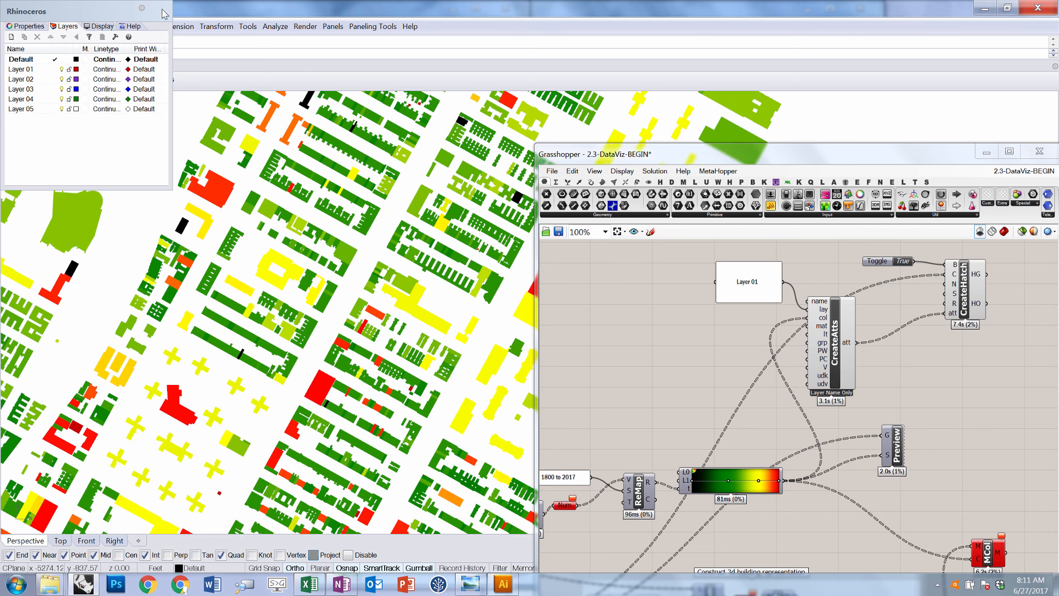
{"action": "scroll", "coordinate": [344, 319], "scroll_direction": "down", "scroll_amount": 3}
- Select all the baked hatches in the Top view and close the floating layers panel
{"action": "scroll", "coordinate": [345, 321], "scroll_direction": "down", "scroll_amount": 10}
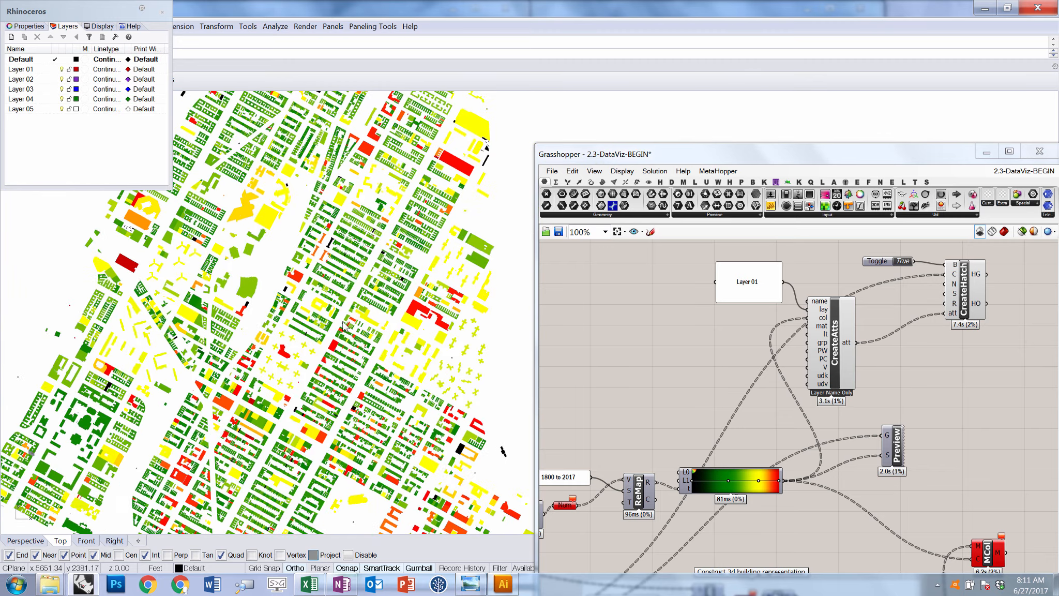
{"action": "left_click_drag", "start_coordinate": [454, 149], "coordinate": [371, 446]}
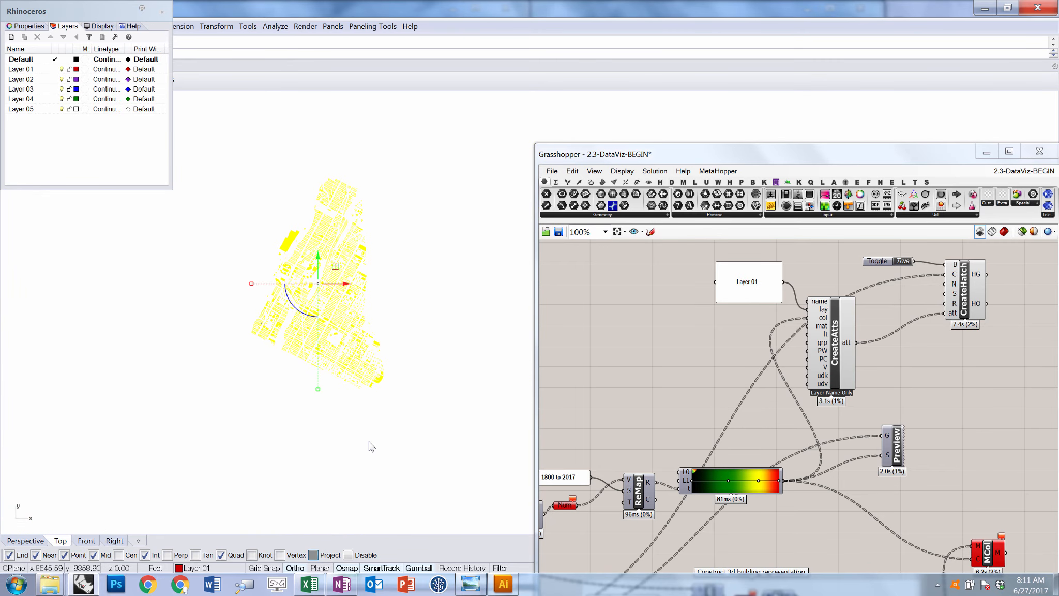
{"action": "left_click", "coordinate": [162, 12]}
- Export the selected hatches to the Desktop as illustrator-export-example.ai, using an RGB snapshot of the current view
{"action": "type", "text": "Export"}
{"action": "key", "text": "Return"}
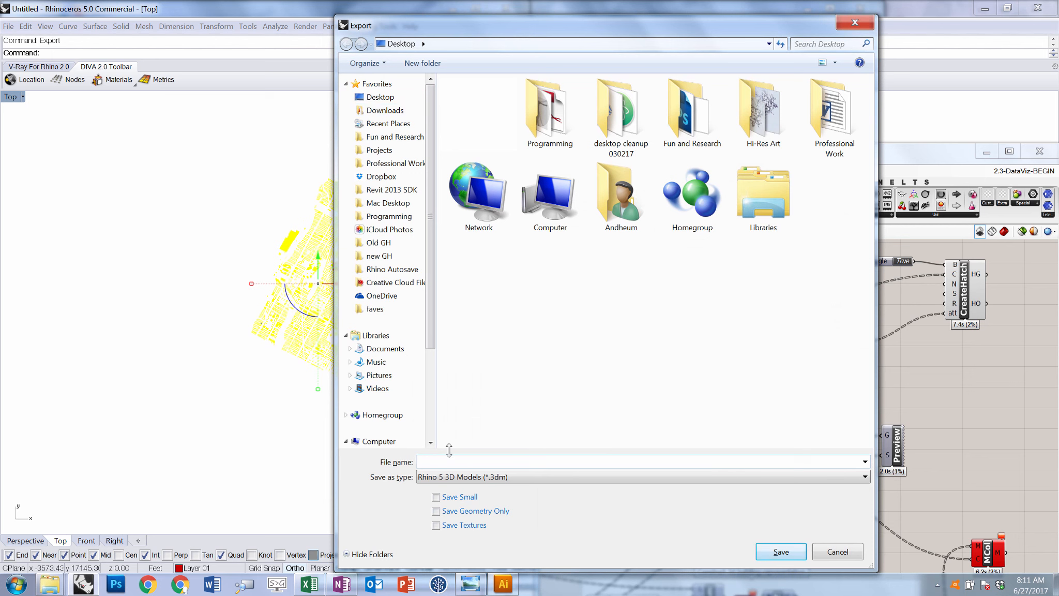
{"action": "type", "text": "illustrator-export-examp"}
{"action": "left_click", "coordinate": [468, 479]}
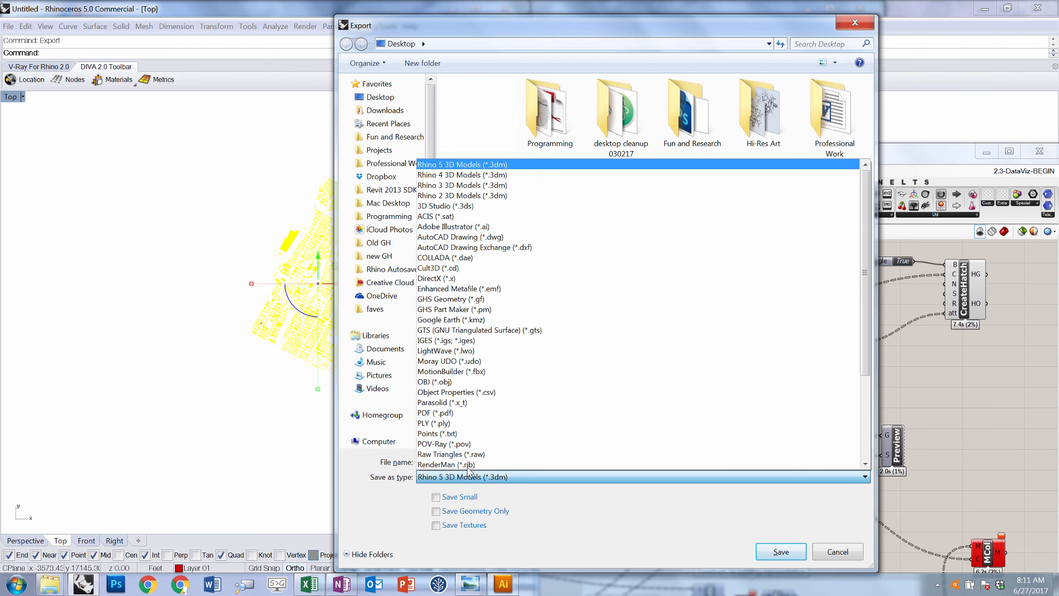
{"action": "left_click", "coordinate": [454, 226]}
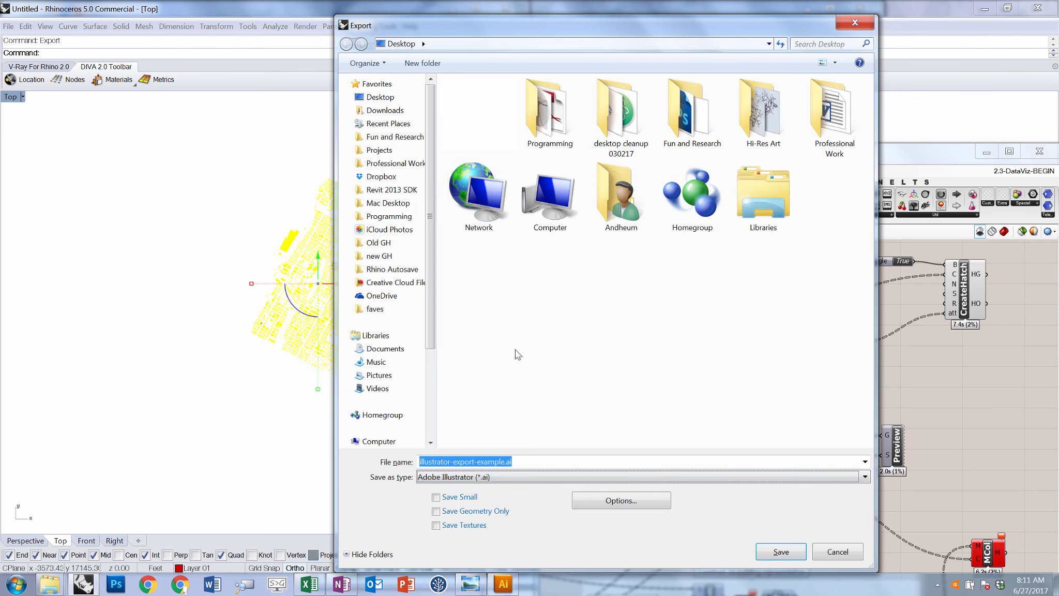
{"action": "left_click", "coordinate": [789, 555]}
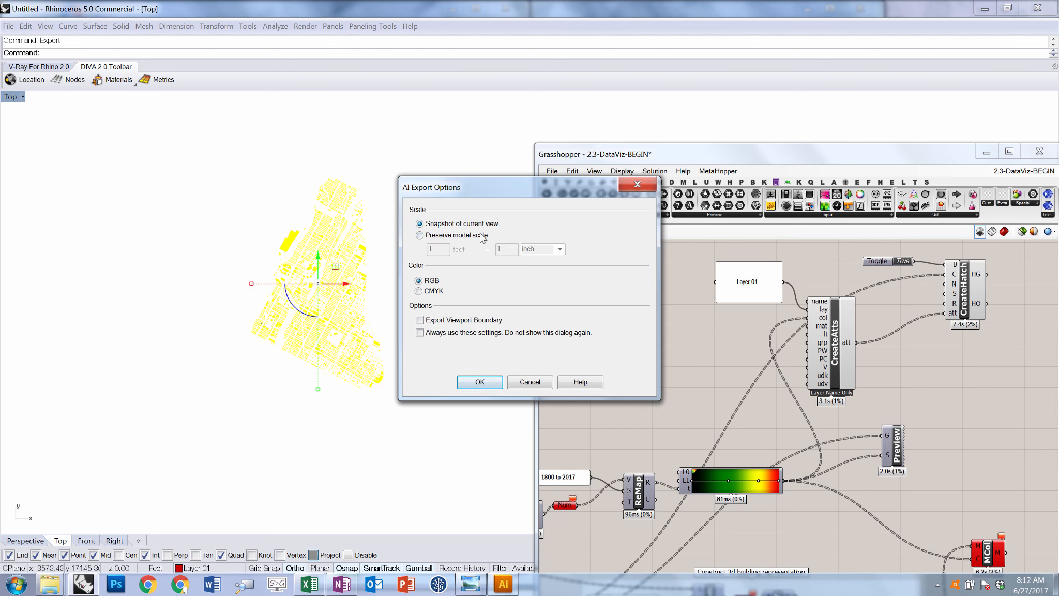
{"action": "left_click", "coordinate": [479, 382]}
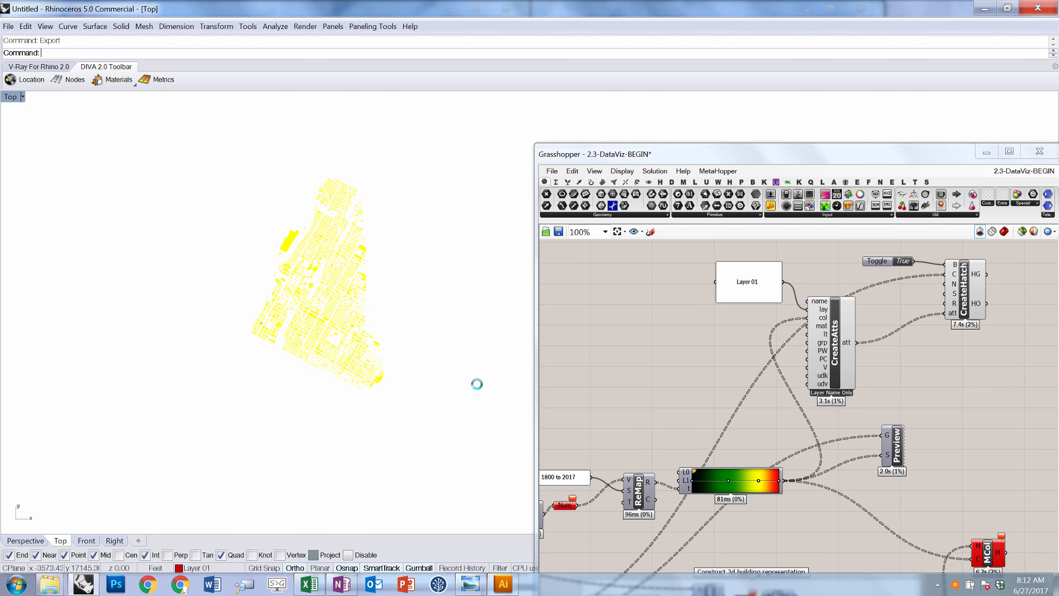
- Switch to Adobe Illustrator and open illustrator-export-example.ai from the Desktop
{"action": "left_click", "coordinate": [502, 584]}
{"action": "left_click", "coordinate": [24, 8]}
{"action": "left_click", "coordinate": [51, 38]}
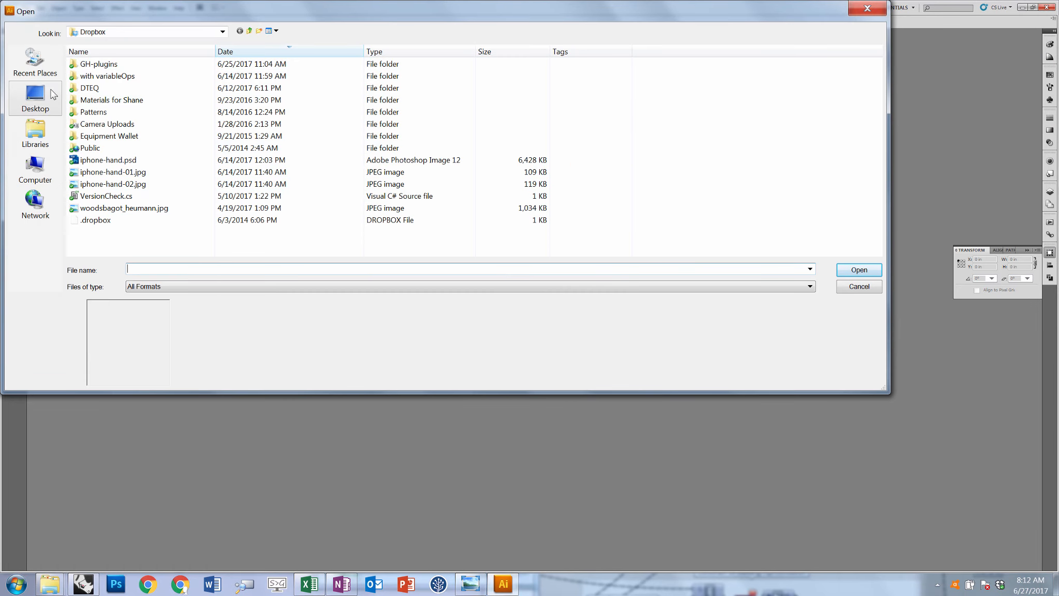
{"action": "left_click", "coordinate": [35, 97]}
{"action": "left_click", "coordinate": [153, 71]}
{"action": "left_click", "coordinate": [858, 269]}
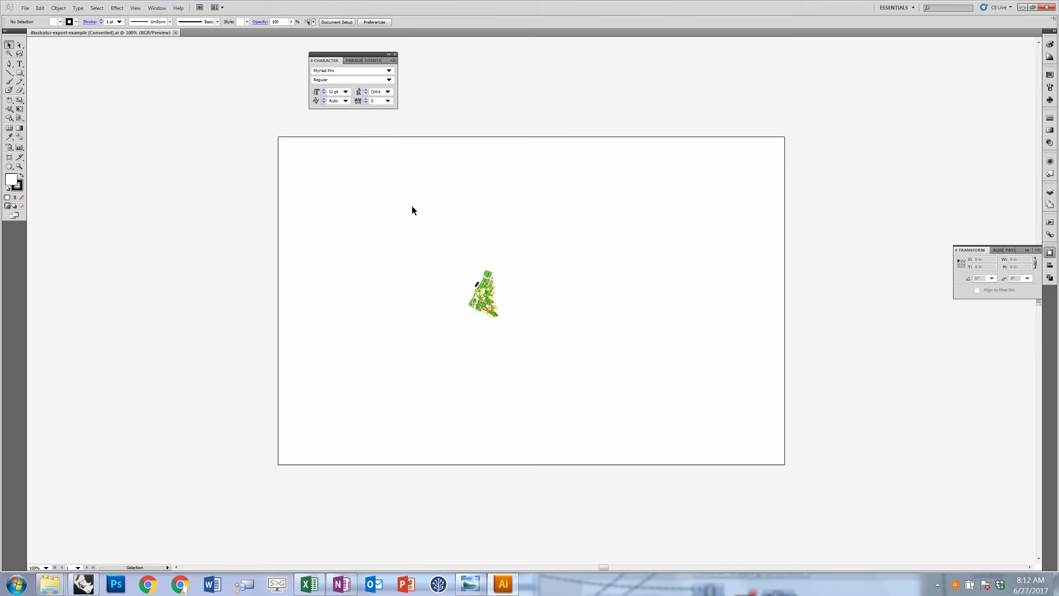
- Select the whole building map and scale it up proportionally about its centre to about 6.32 by 10.04 in
{"action": "left_click_drag", "start_coordinate": [412, 207], "coordinate": [532, 333]}
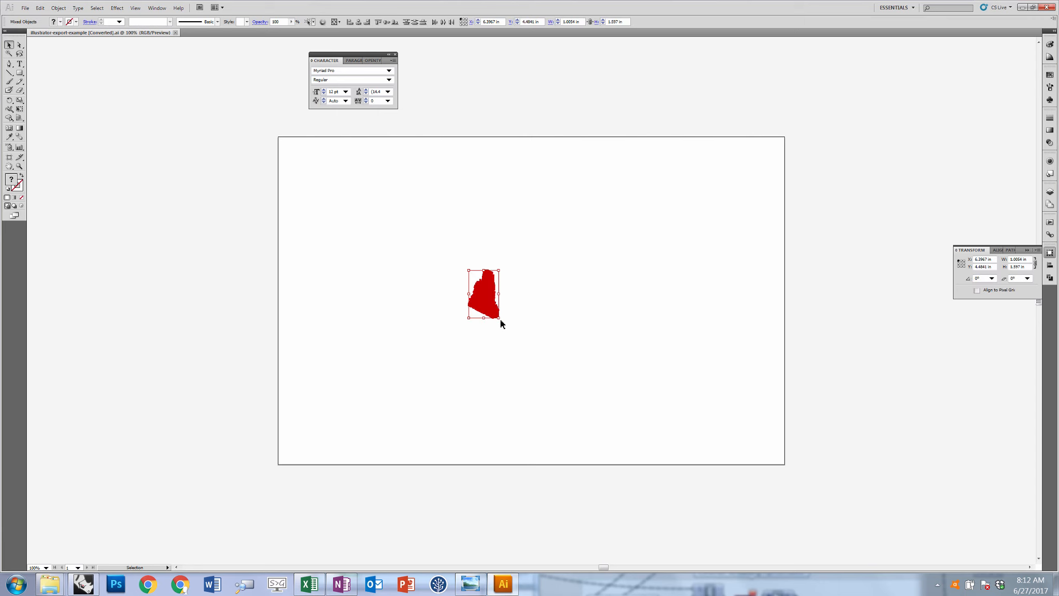
{"action": "left_click_drag", "start_coordinate": [499, 317], "coordinate": [674, 445]}
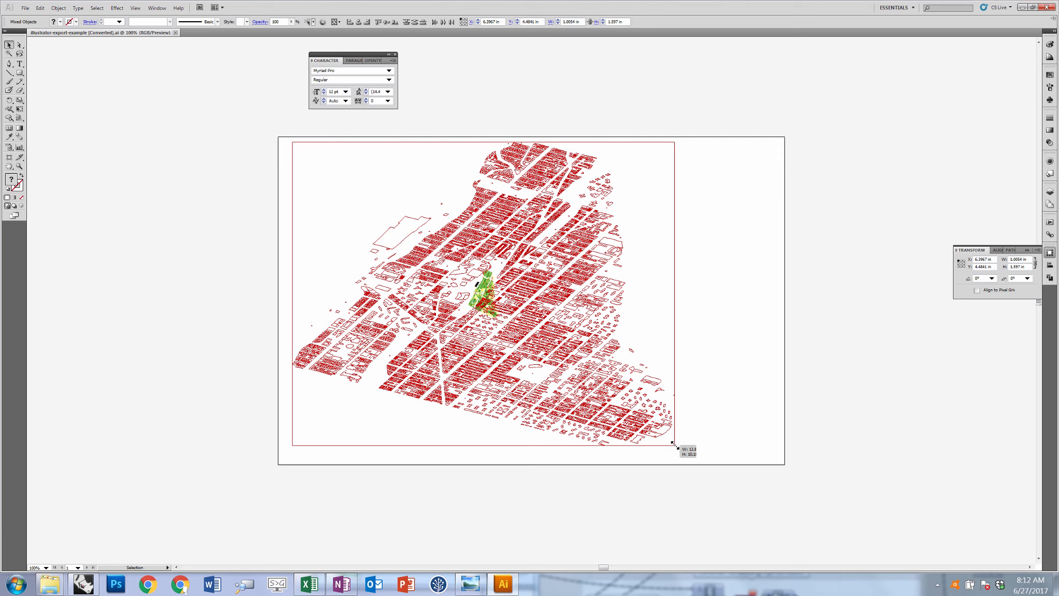
{"action": "left_click_drag", "start_coordinate": [674, 446], "coordinate": [635, 444]}
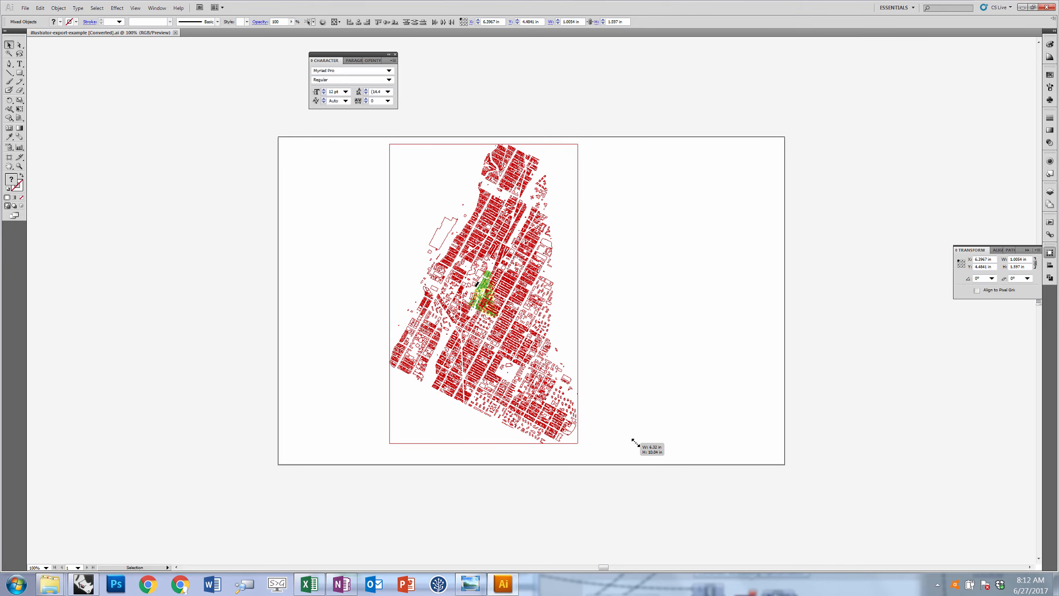
{"action": "left_click_drag", "start_coordinate": [631, 439], "coordinate": [633, 440]}
{"action": "left_click", "coordinate": [629, 381]}
- Examine the map's building footprints up close and check the dark red building by selecting it as an individual path
{"action": "left_click", "coordinate": [19, 166]}
{"action": "left_click_drag", "start_coordinate": [391, 264], "coordinate": [495, 340]}
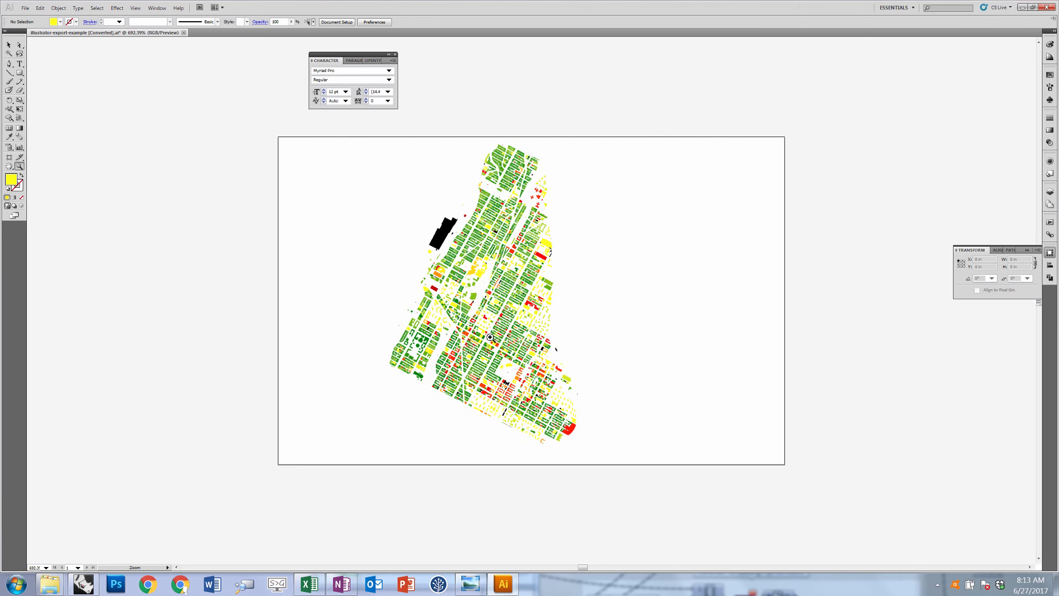
{"action": "left_click", "coordinate": [9, 46]}
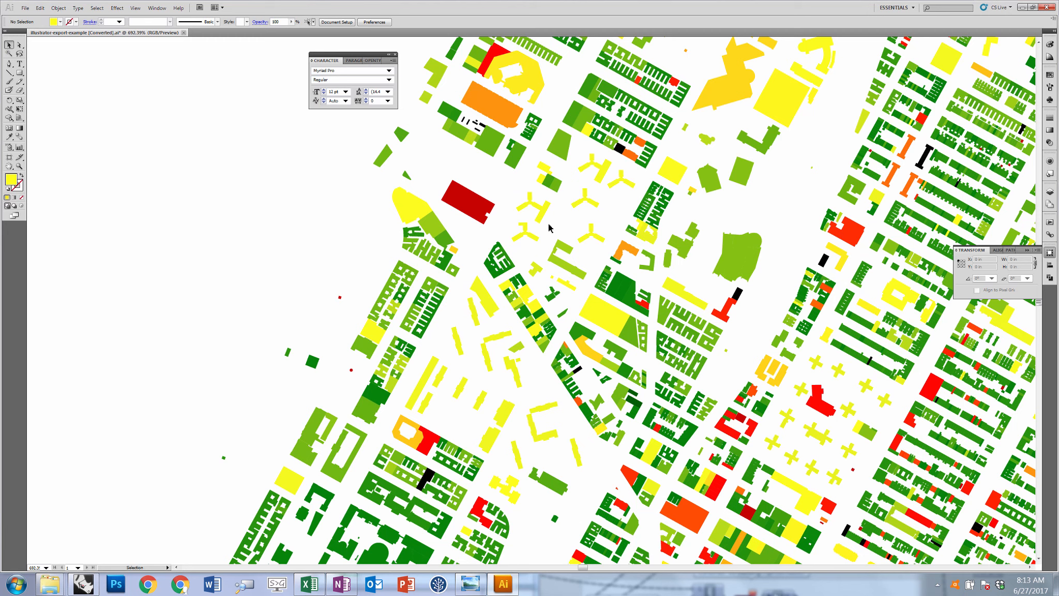
{"action": "left_click", "coordinate": [468, 201]}
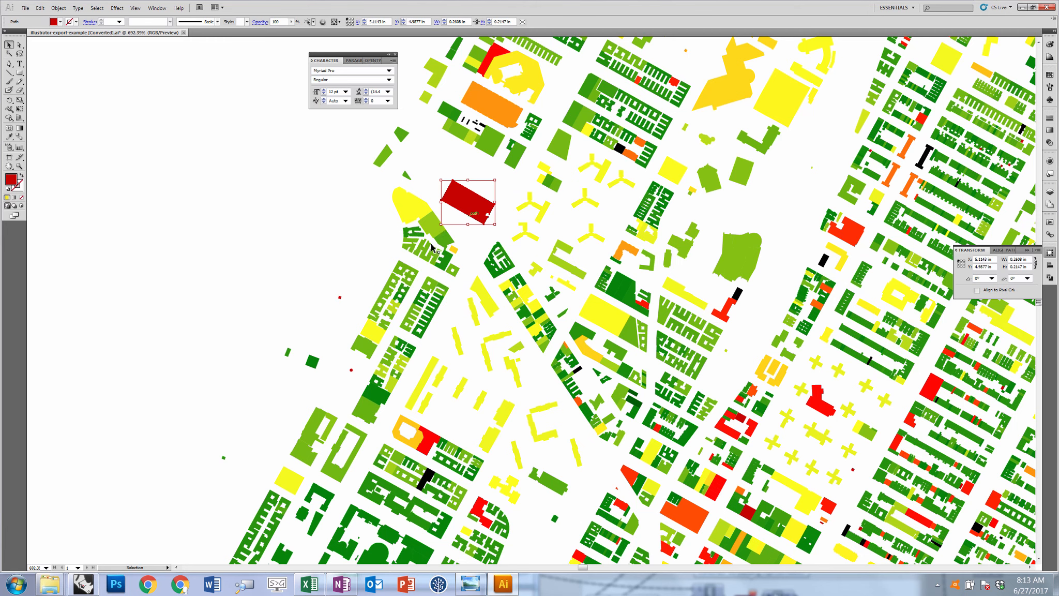
{"action": "left_click", "coordinate": [42, 216]}
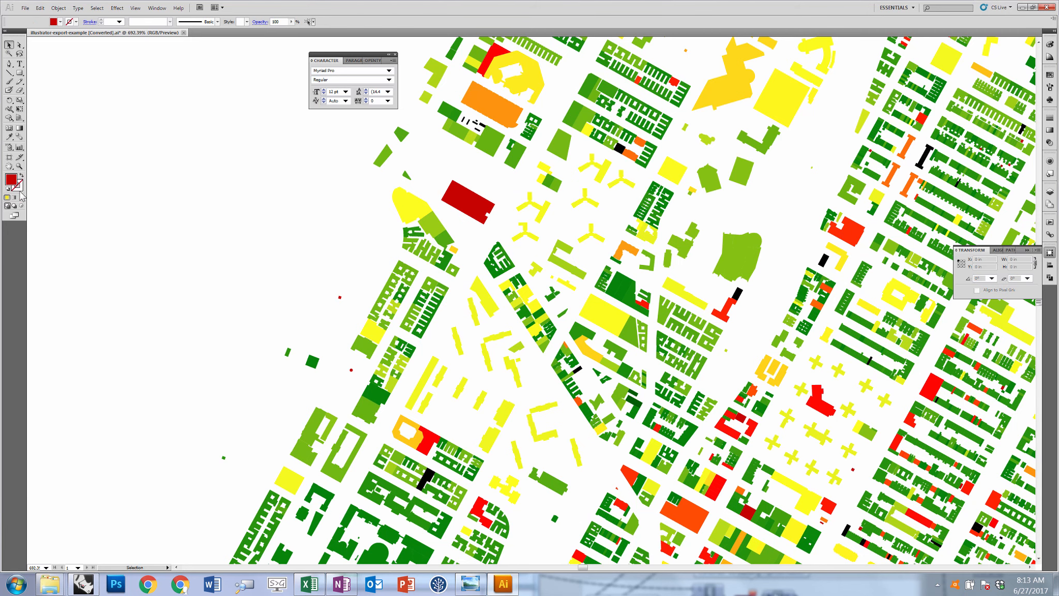
- Apply a black 0.1 pt stroke to all the building footprints and deselect them
{"action": "key", "text": "ctrl+a"}
{"action": "left_click", "coordinate": [19, 186]}
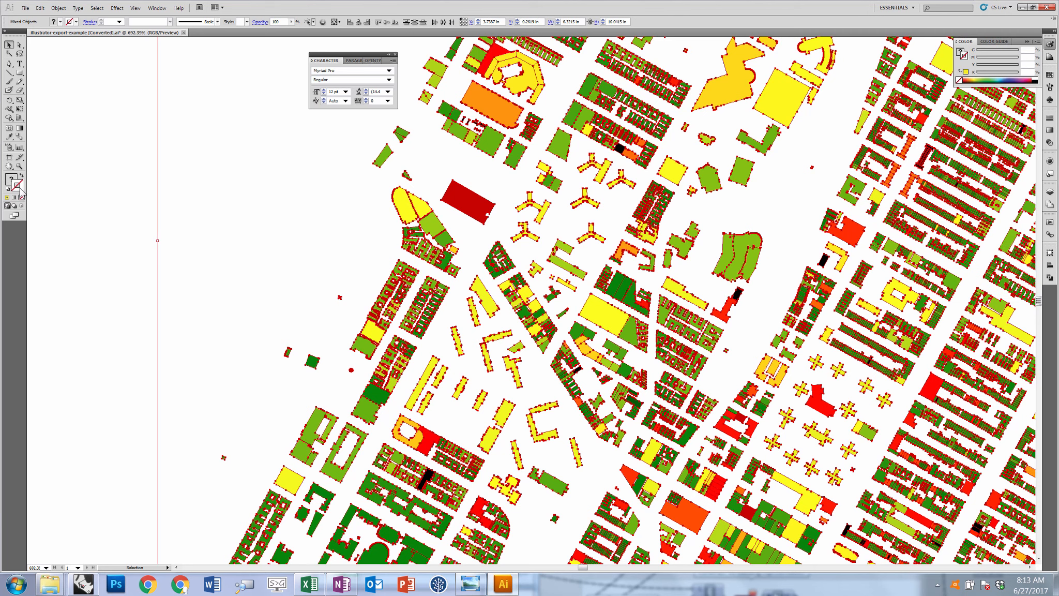
{"action": "left_click", "coordinate": [1038, 76]}
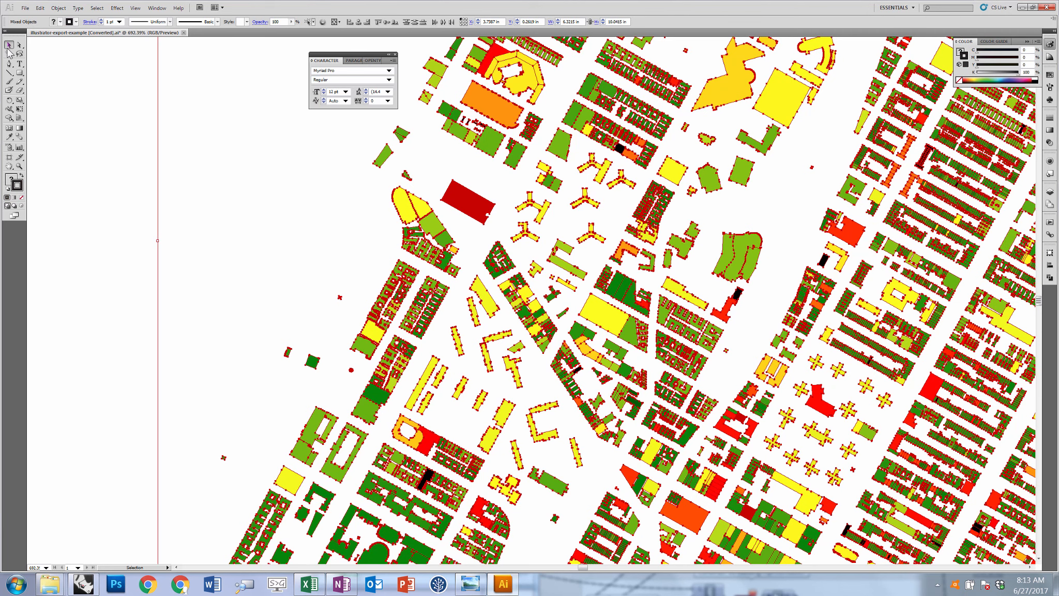
{"action": "left_click", "coordinate": [72, 133]}
{"action": "key", "text": "ctrl+a"}
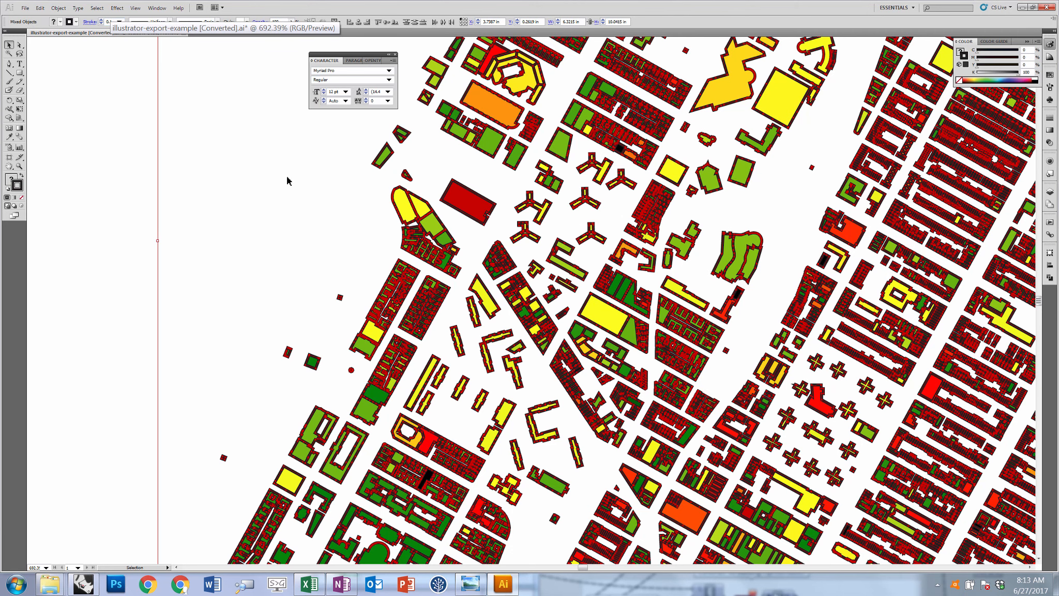
{"action": "left_click", "coordinate": [280, 253]}
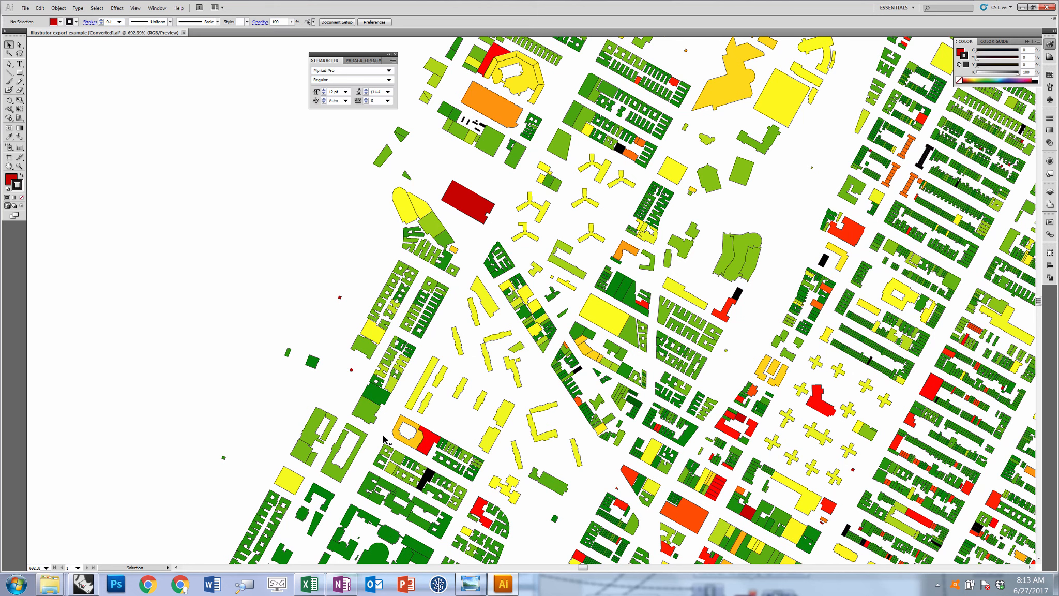
- Return to Rhino, deselect the hatches, and dock the Grasshopper window beside the viewport
{"action": "left_click", "coordinate": [83, 583]}
{"action": "left_click", "coordinate": [444, 383]}
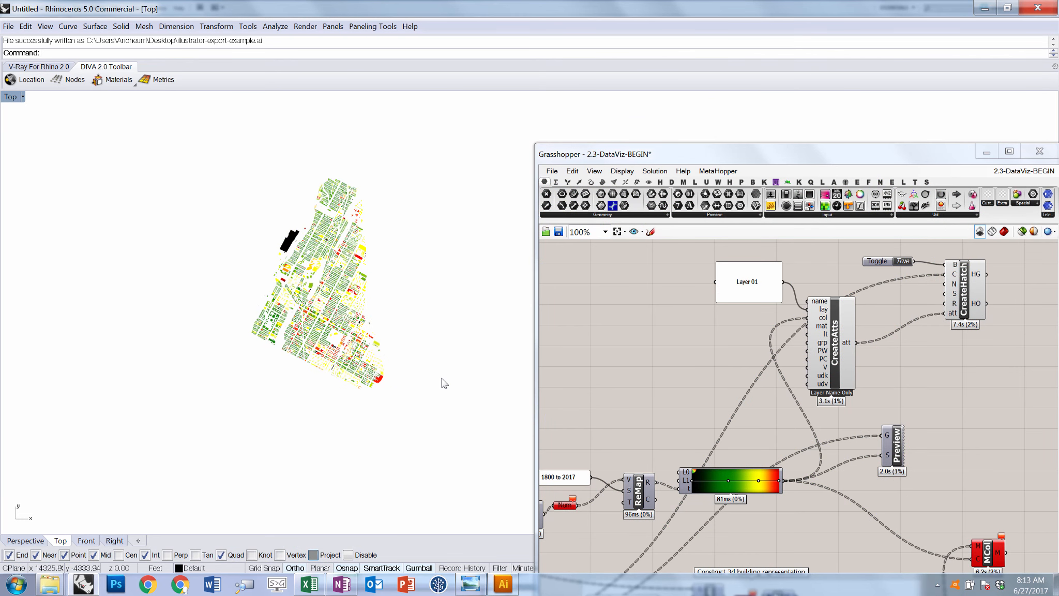
{"action": "left_click", "coordinate": [709, 389]}
{"action": "scroll", "coordinate": [725, 310], "scroll_direction": "down", "scroll_amount": 5}
{"action": "scroll", "coordinate": [727, 335], "scroll_direction": "up", "scroll_amount": 3}
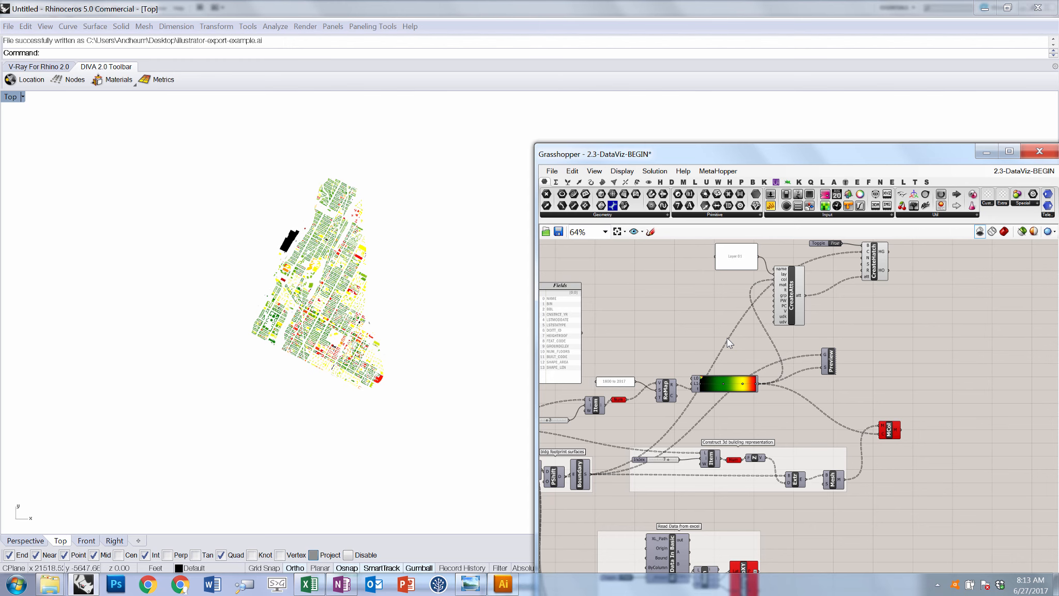
{"action": "left_click_drag", "start_coordinate": [839, 163], "coordinate": [1056, 155]}
{"action": "scroll", "coordinate": [896, 285], "scroll_direction": "down", "scroll_amount": 3}
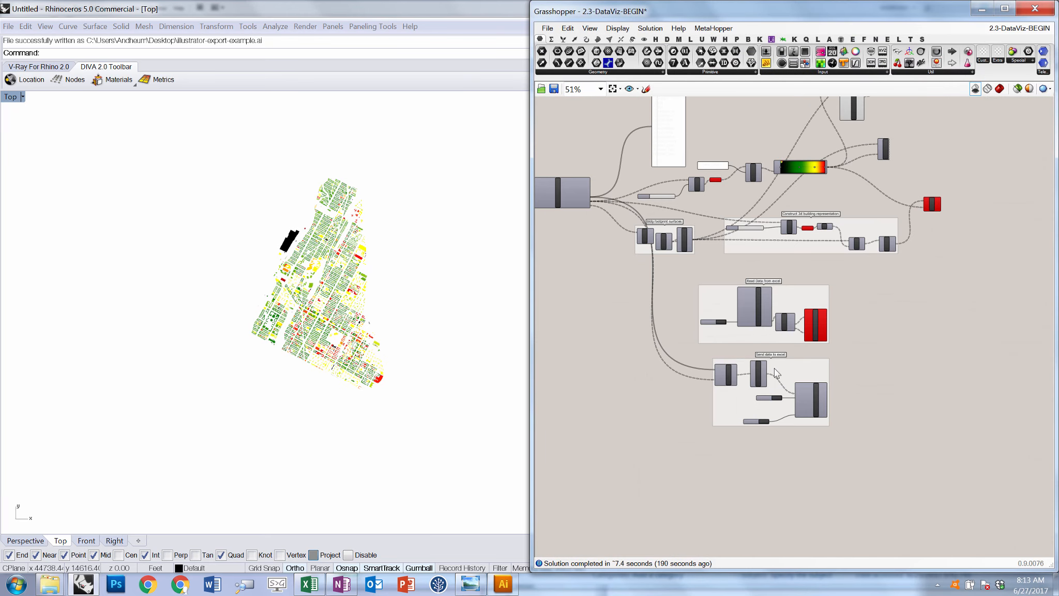
{"action": "scroll", "coordinate": [845, 316], "scroll_direction": "up", "scroll_amount": 4}
{"action": "scroll", "coordinate": [827, 393], "scroll_direction": "down", "scroll_amount": 2}
{"action": "left_click", "coordinate": [799, 345]}
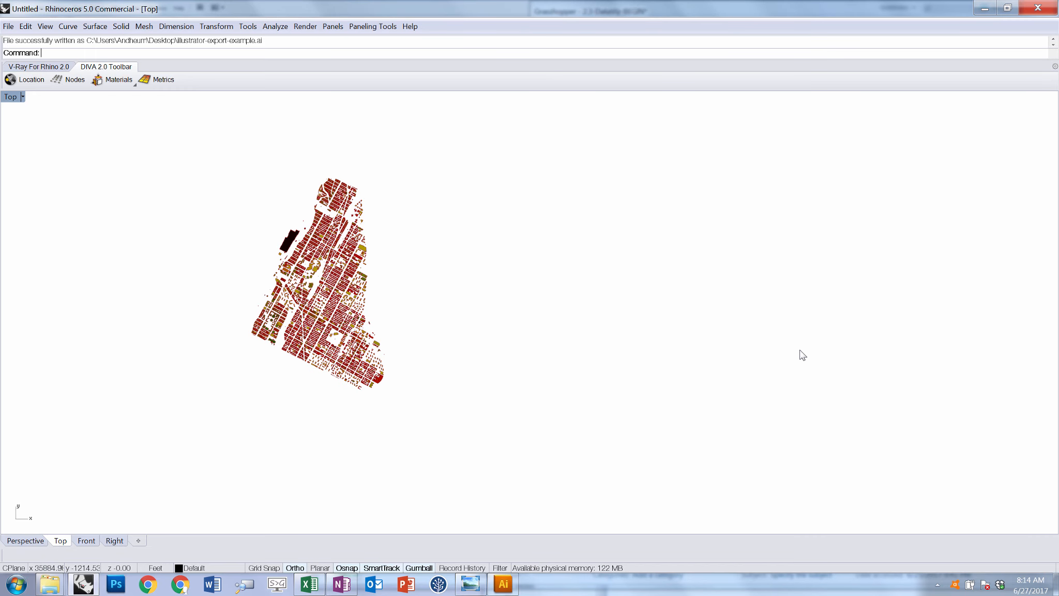
- Select all the baked hatches in the Rhino Top viewport and delete them
{"action": "key", "text": "alt+Tab"}
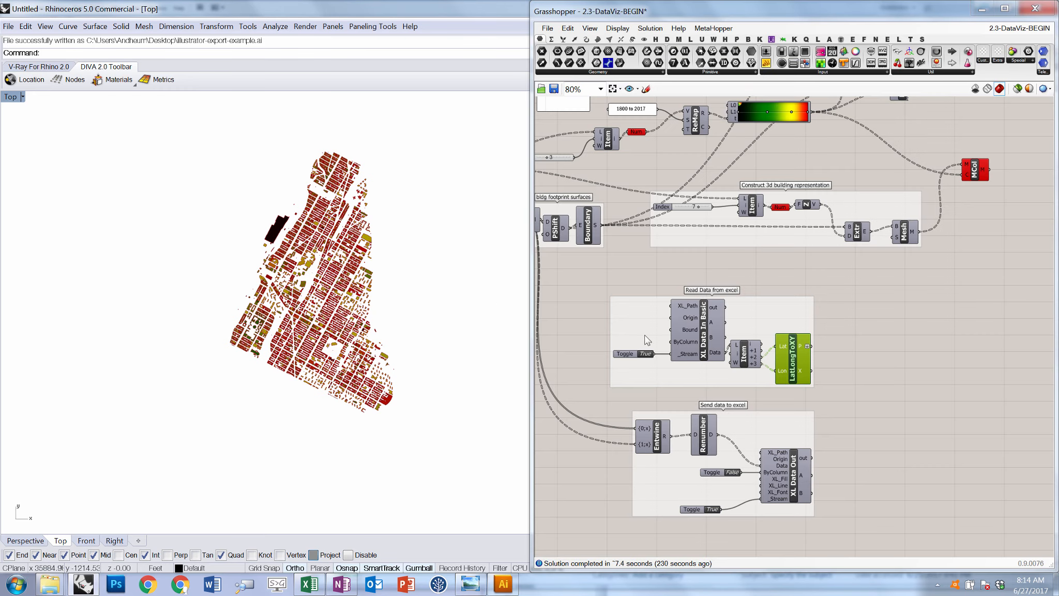
{"action": "left_click", "coordinate": [804, 345]}
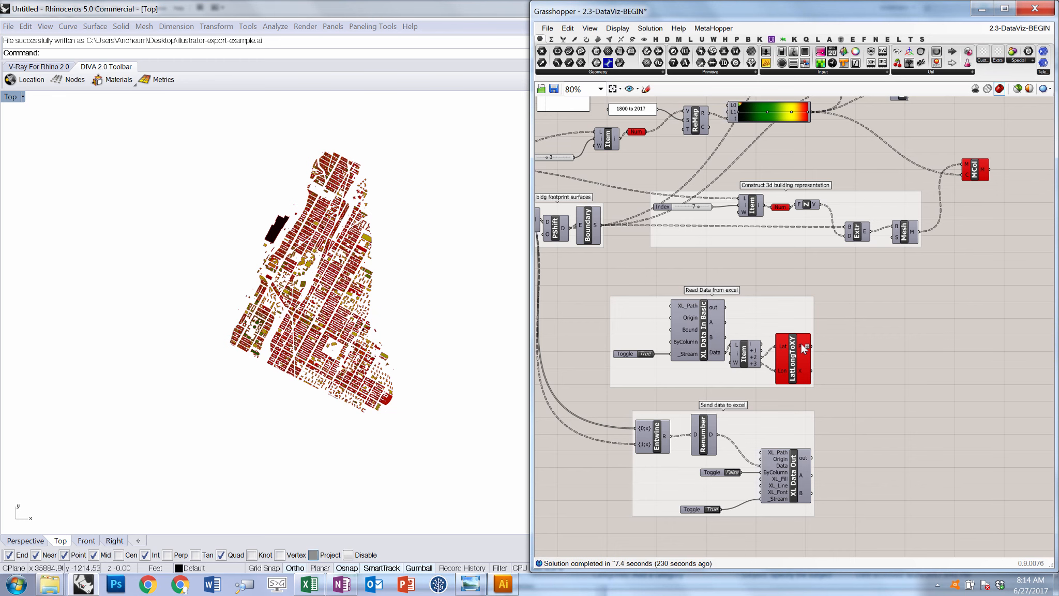
{"action": "left_click", "coordinate": [418, 424]}
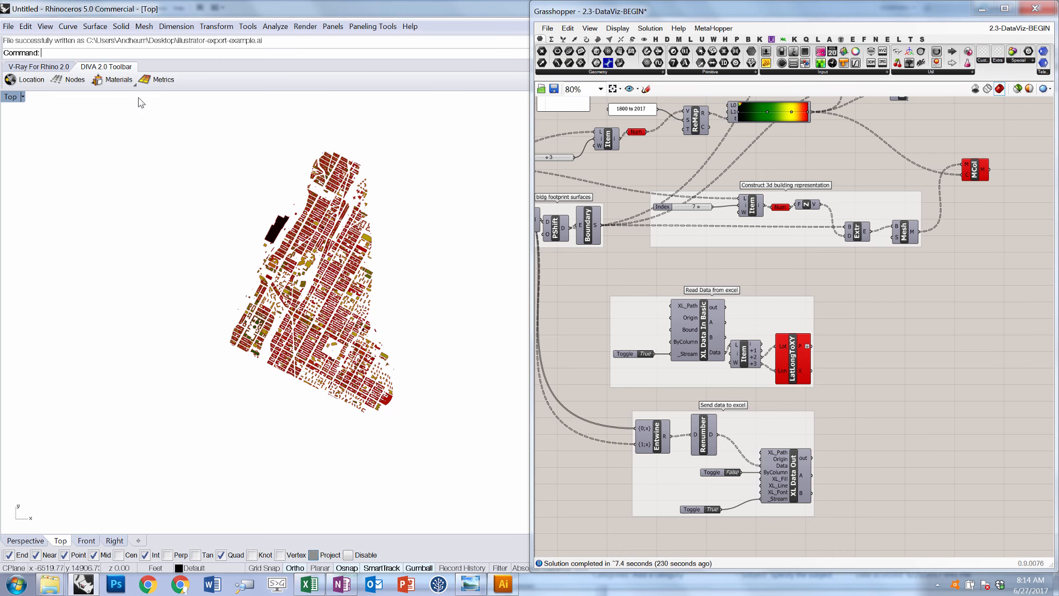
{"action": "mouse_move", "coordinate": [138, 117]}
{"action": "left_mouse_down"}
{"action": "mouse_move", "coordinate": [511, 513]}
{"action": "mouse_move", "coordinate": [488, 484]}
{"action": "left_mouse_up"}
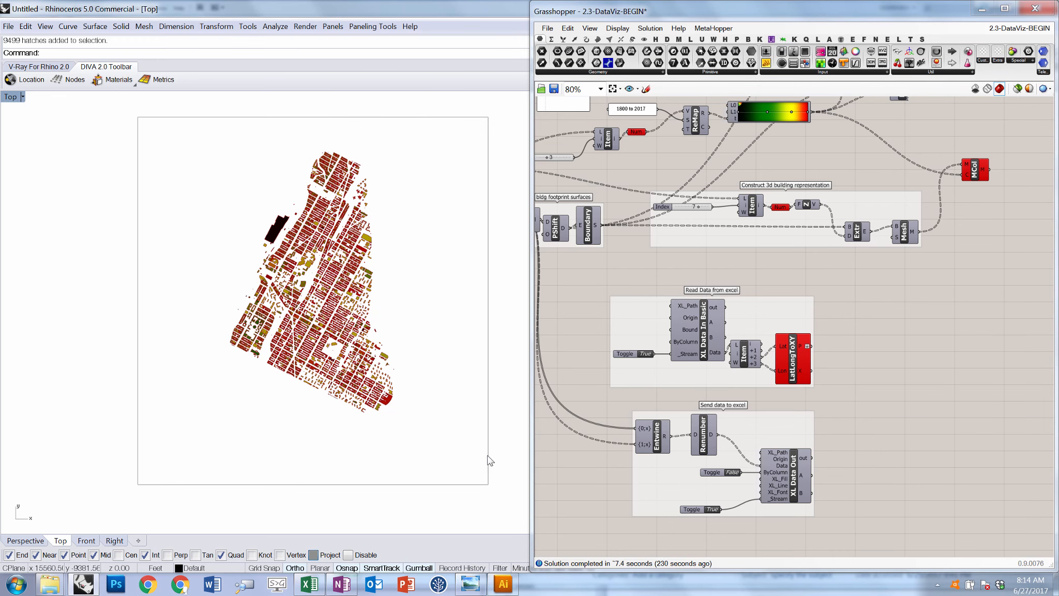
{"action": "key", "text": "Delete"}
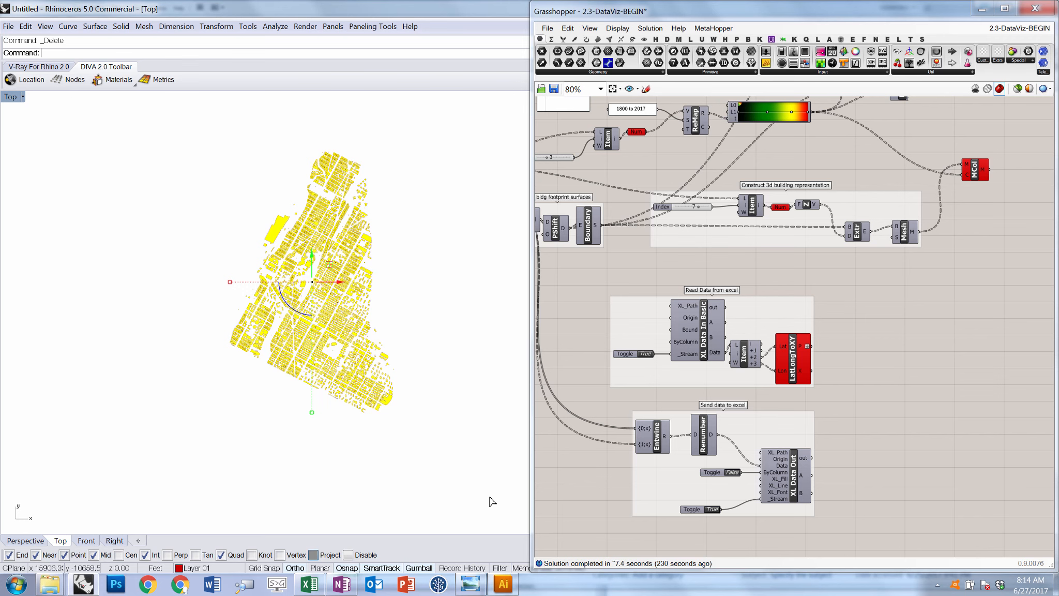
{"action": "key", "text": "Escape"}
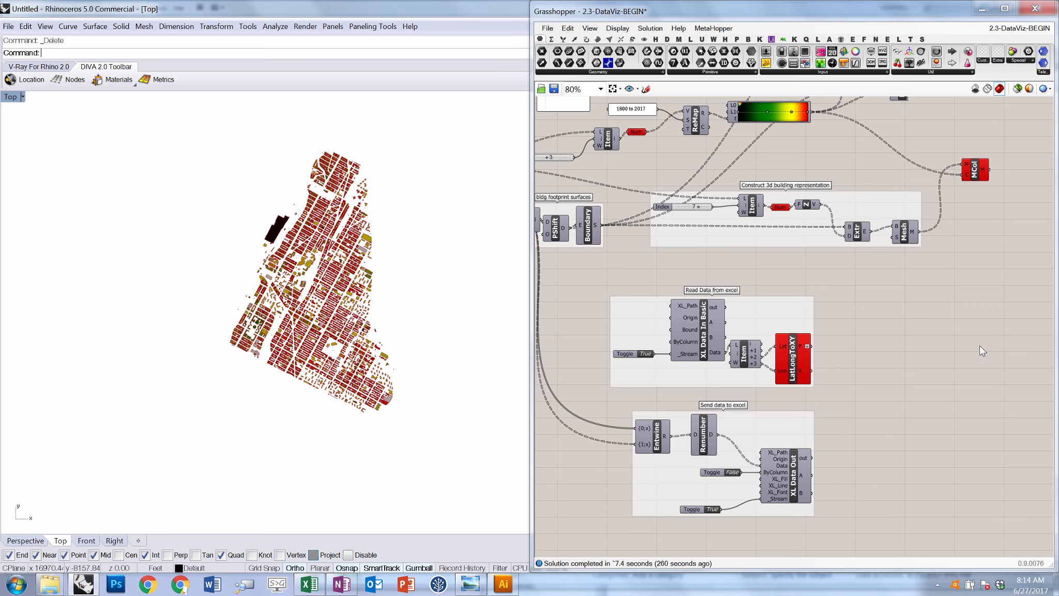
- Add a Shift Paths component below the building footprint surfaces group and feed it the featurePoints output of ParseSHP
{"action": "scroll", "coordinate": [782, 387], "scroll_direction": "down", "scroll_amount": 5}
{"action": "scroll", "coordinate": [703, 355], "scroll_direction": "up", "scroll_amount": 3}
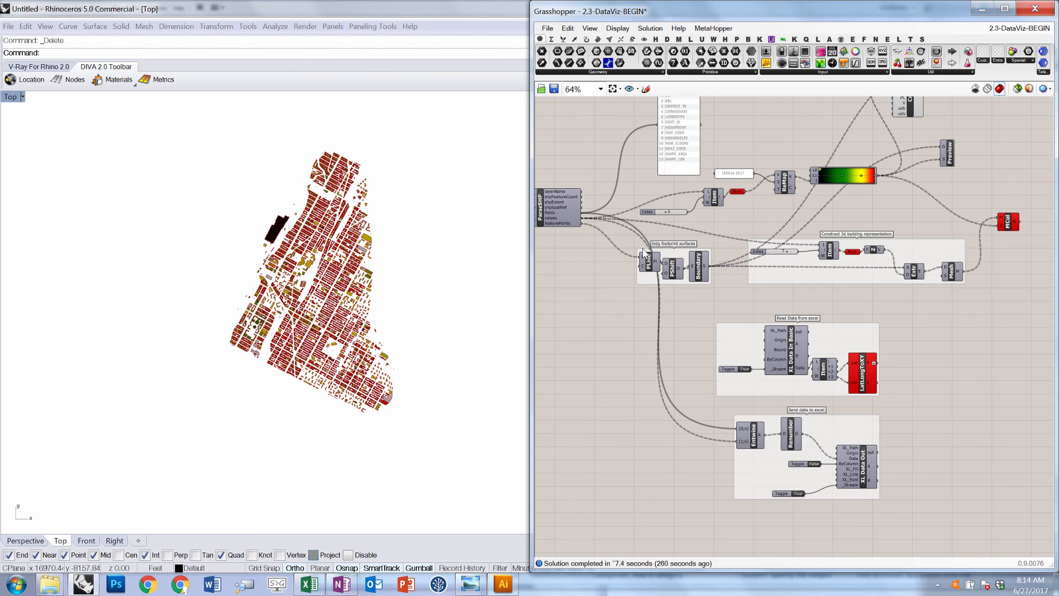
{"action": "left_click", "coordinate": [585, 40]}
{"action": "left_click", "coordinate": [564, 39]}
{"action": "left_click", "coordinate": [989, 62]}
{"action": "left_click", "coordinate": [676, 314]}
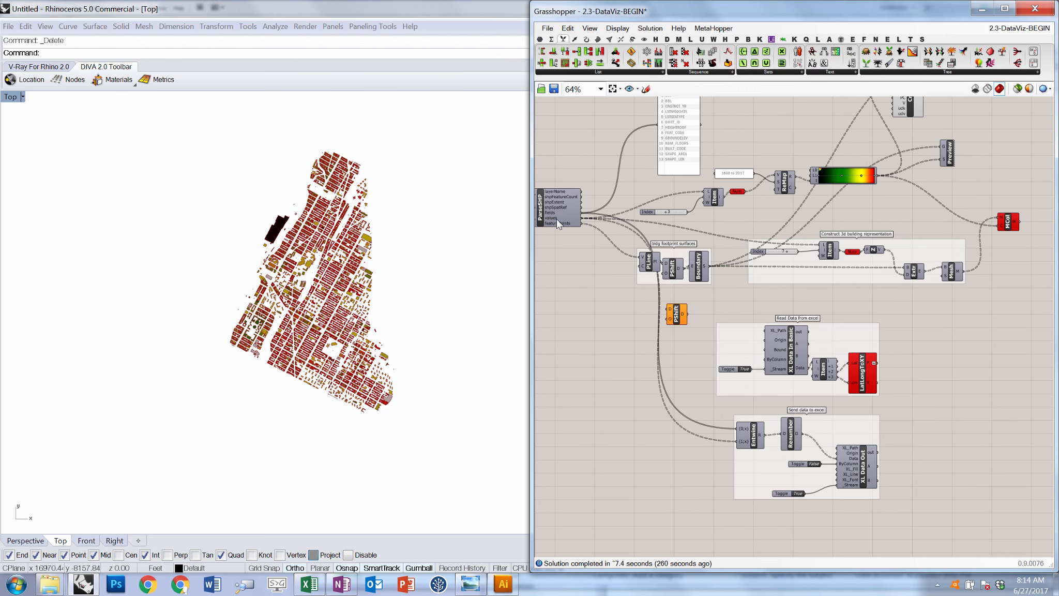
{"action": "left_click_drag", "start_coordinate": [580, 222], "coordinate": [667, 308]}
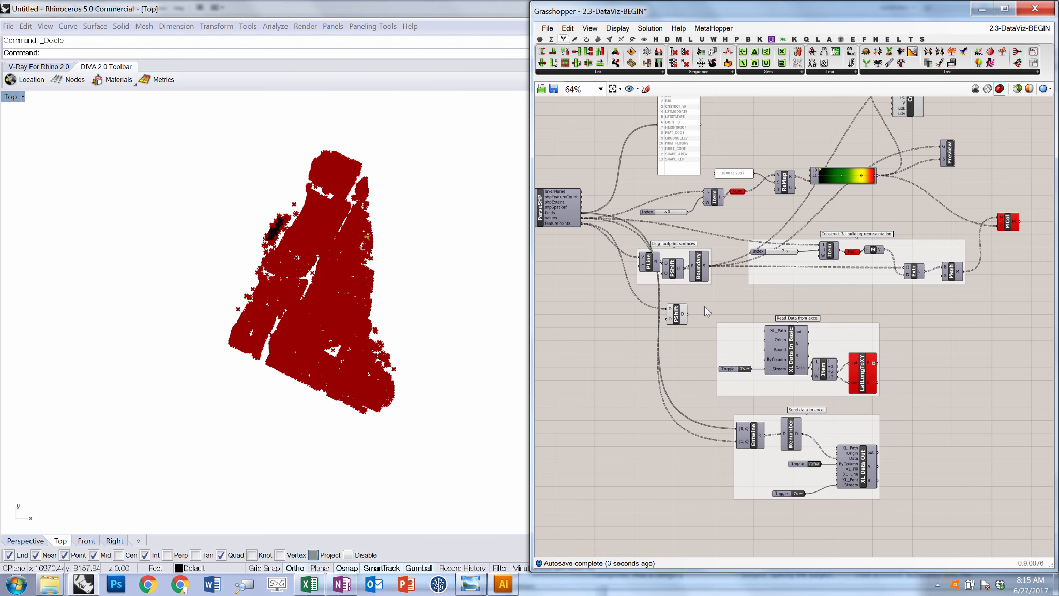
- Move the new Shift Paths component to the empty canvas beyond the 3D building representation group
{"action": "left_click", "coordinate": [681, 314]}
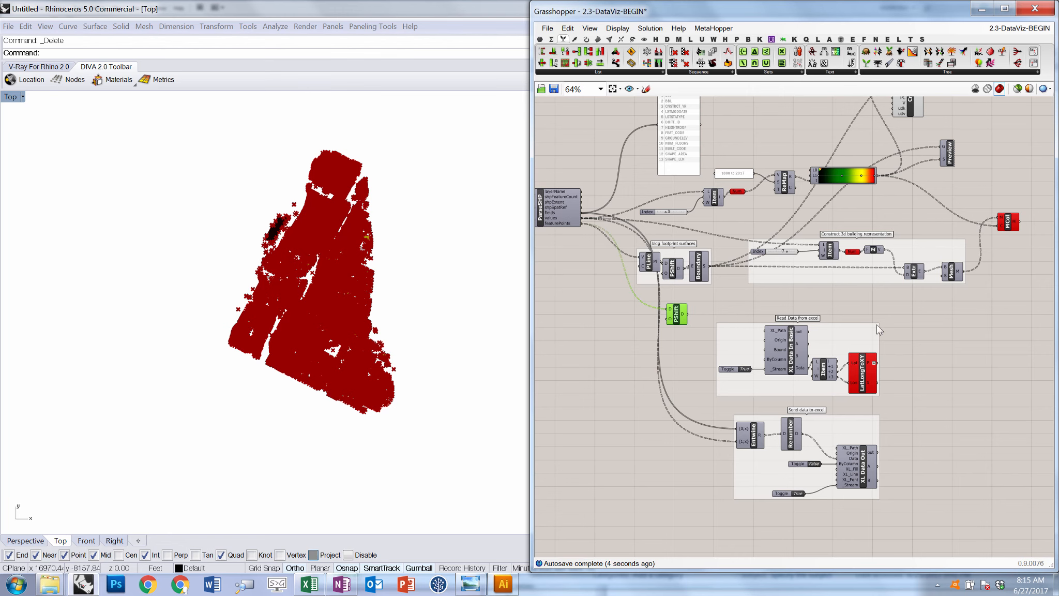
{"action": "scroll", "coordinate": [977, 319], "scroll_direction": "down", "scroll_amount": 2}
{"action": "scroll", "coordinate": [1027, 314], "scroll_direction": "up", "scroll_amount": 5}
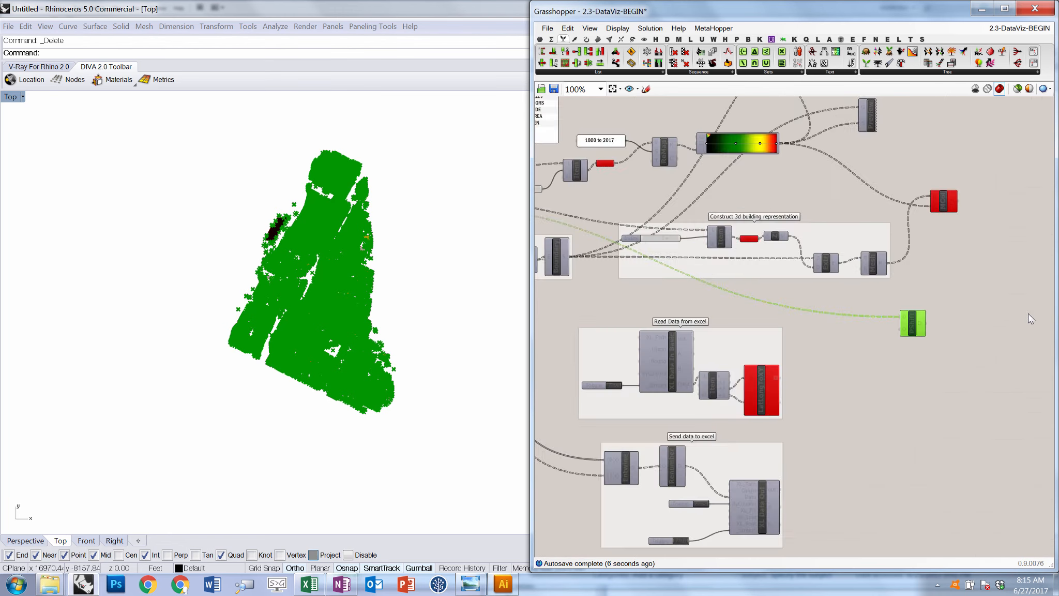
{"action": "left_click", "coordinate": [704, 371]}
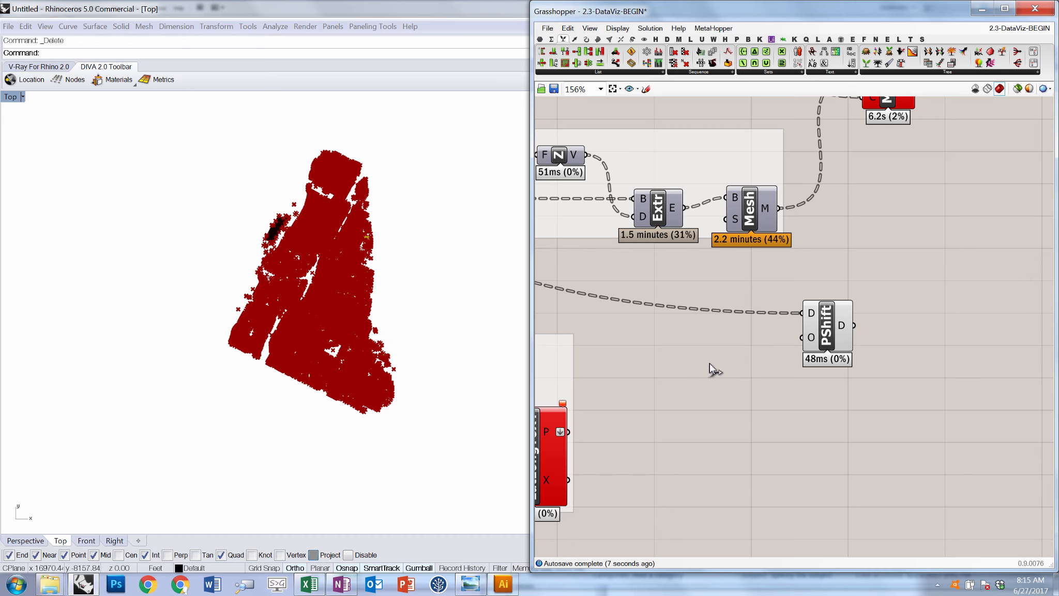
{"action": "scroll", "coordinate": [738, 363], "scroll_direction": "down", "scroll_amount": 3}
{"action": "scroll", "coordinate": [709, 354], "scroll_direction": "up", "scroll_amount": 3}
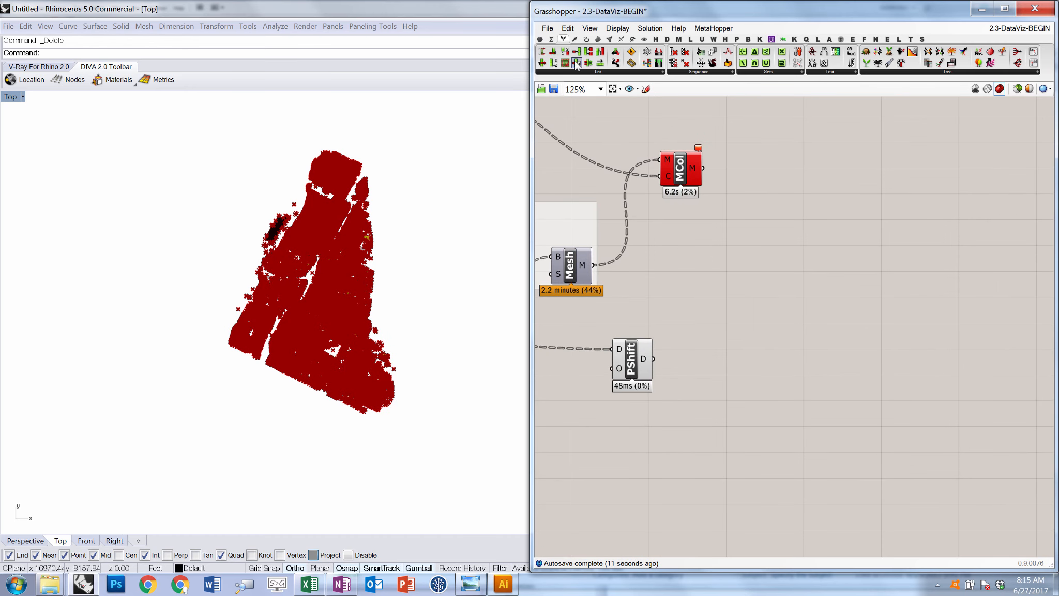
- Add an Average component beside Shift Paths and connect the shifted data output to its input
{"action": "left_click", "coordinate": [551, 40]}
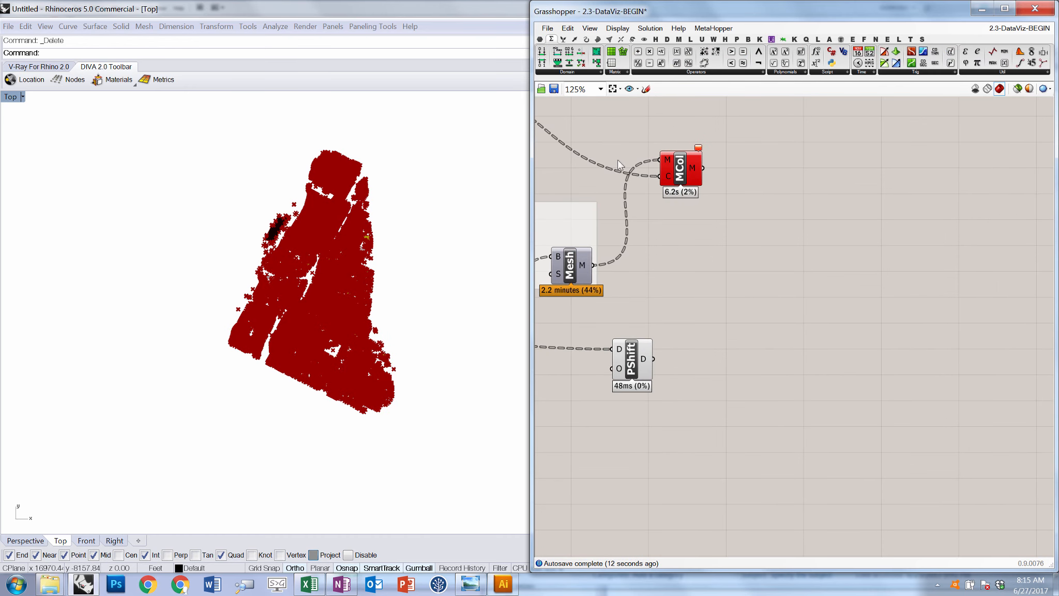
{"action": "left_click", "coordinate": [659, 72]}
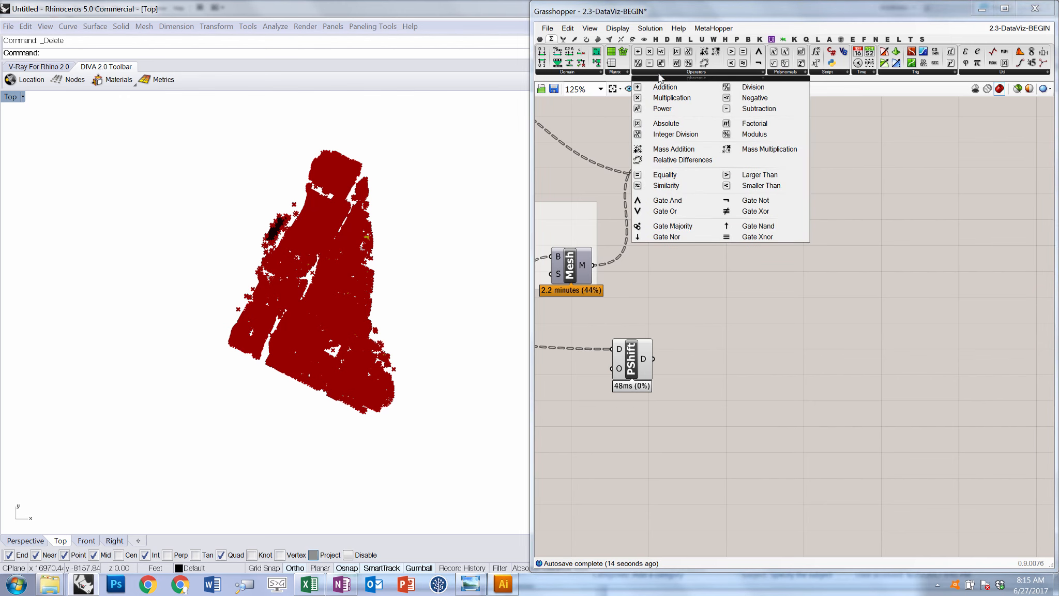
{"action": "left_click", "coordinate": [996, 73]}
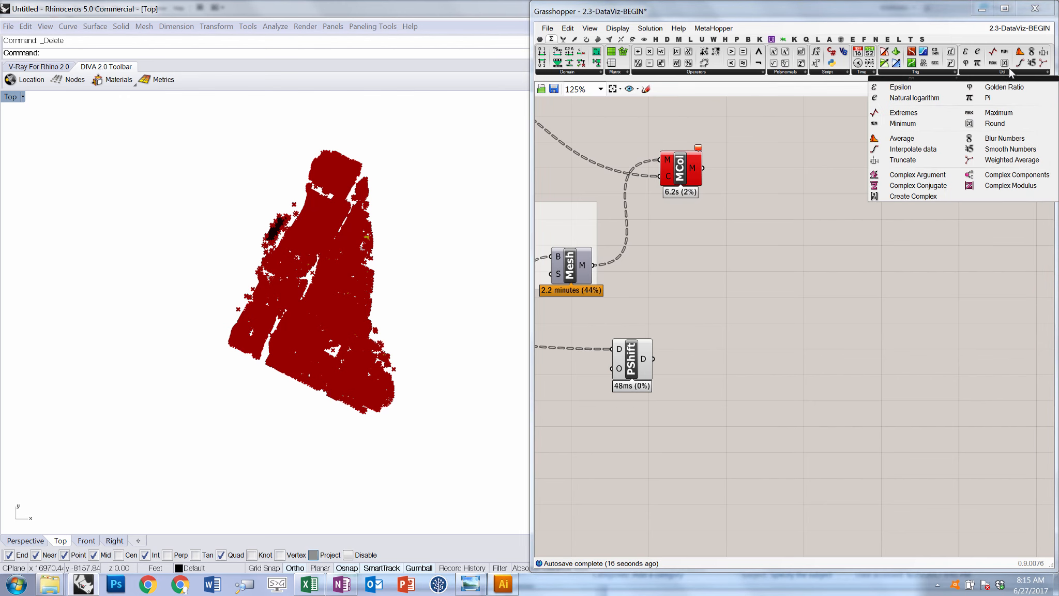
{"action": "left_click", "coordinate": [902, 138]}
{"action": "left_click", "coordinate": [709, 348]}
{"action": "left_click_drag", "start_coordinate": [645, 371], "coordinate": [702, 345]}
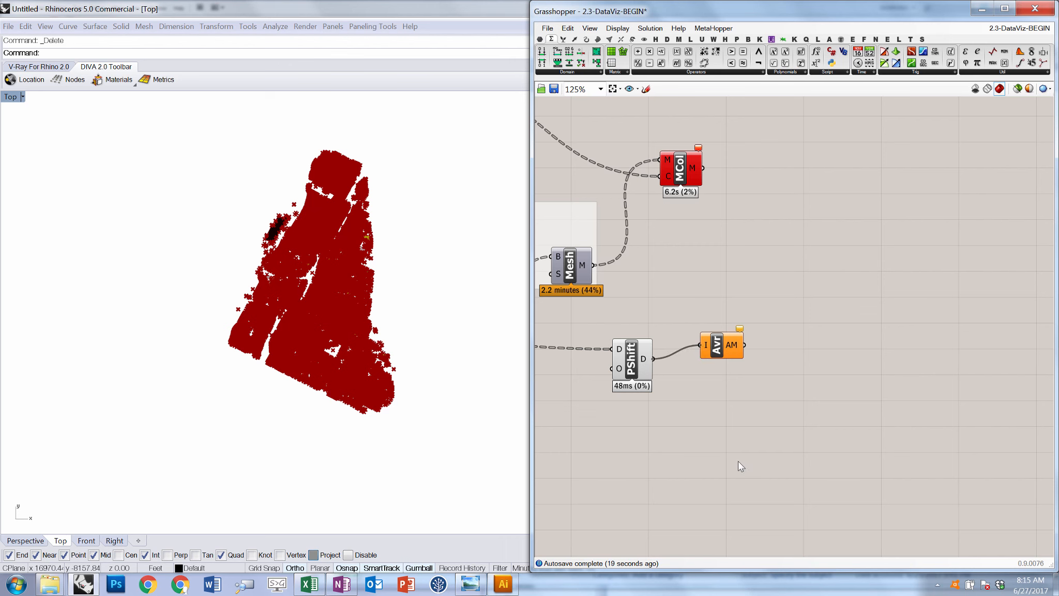
- Turn off the viewport preview of the new Shift Paths component
{"action": "left_click", "coordinate": [632, 361]}
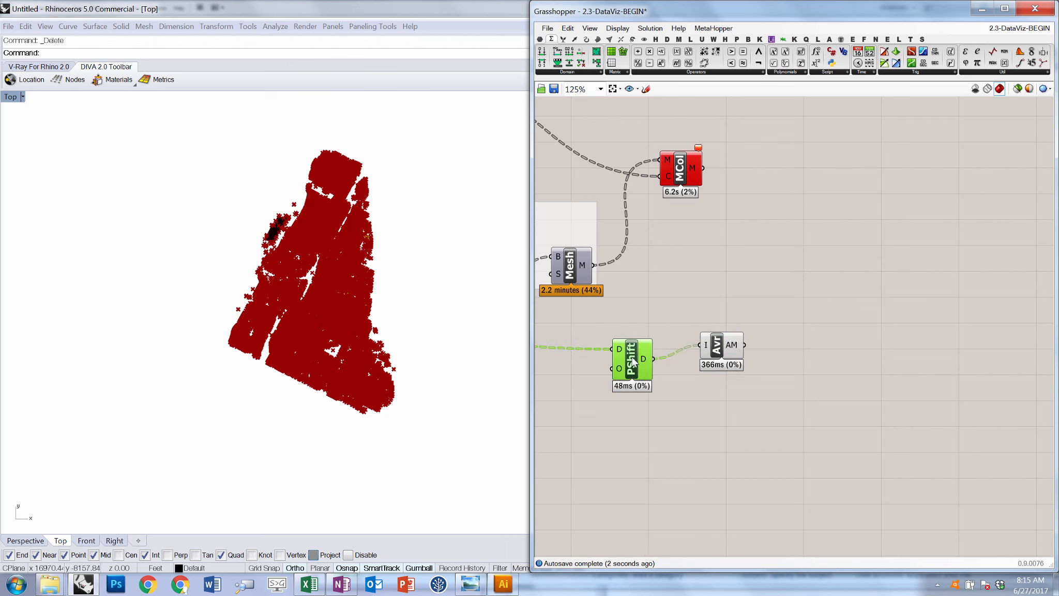
{"action": "right_click", "coordinate": [656, 303]}
{"action": "left_click", "coordinate": [672, 323]}
{"action": "left_click", "coordinate": [668, 379]}
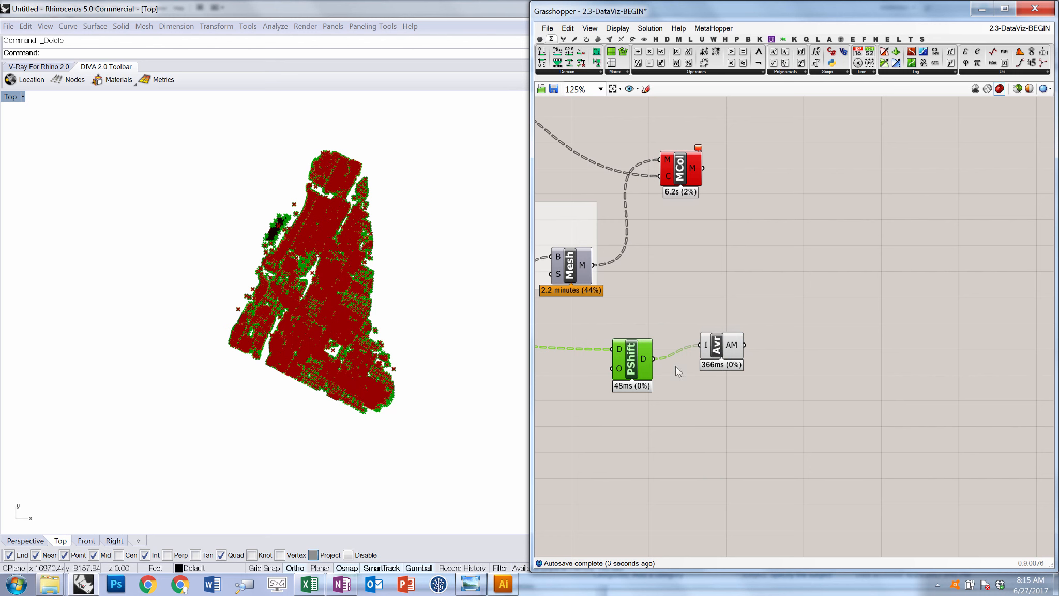
- Examine the averaged building centre points in the Top viewport and the data structure of the arithmetic mean output
{"action": "left_click", "coordinate": [722, 352]}
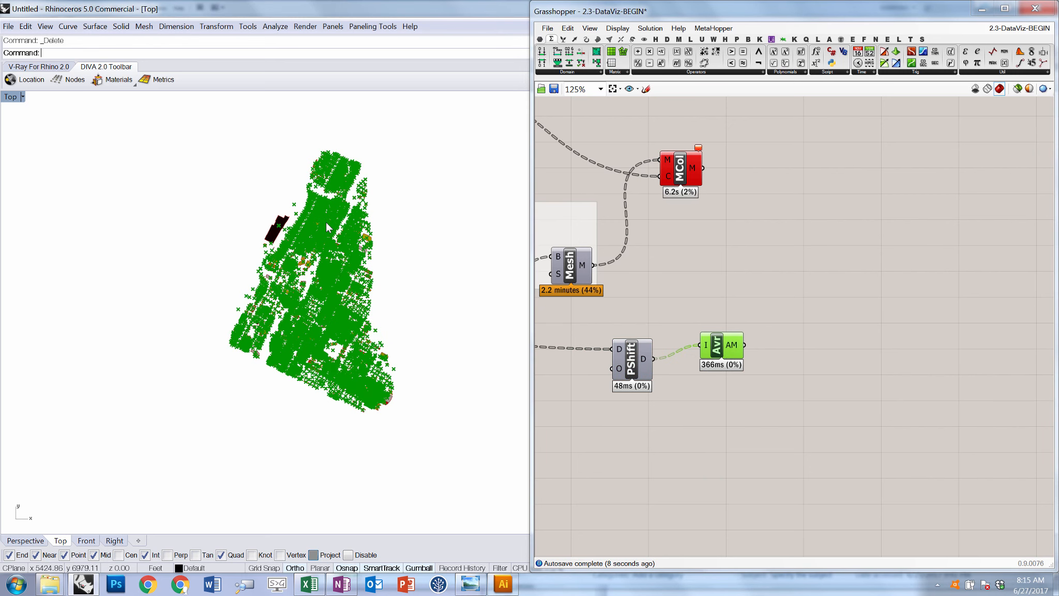
{"action": "scroll", "coordinate": [325, 224], "scroll_direction": "up", "scroll_amount": 6}
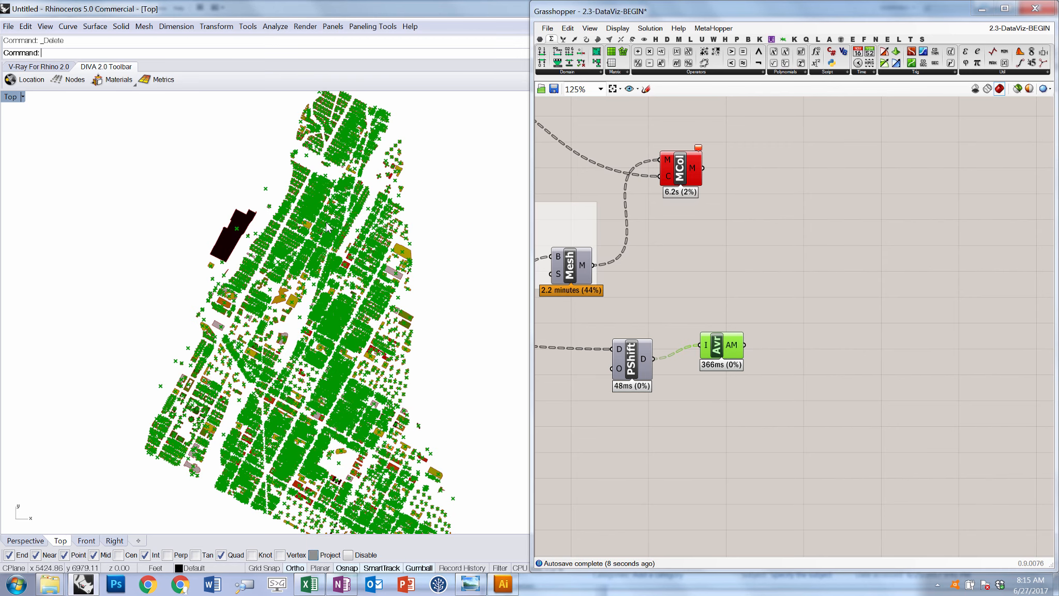
{"action": "scroll", "coordinate": [326, 226], "scroll_direction": "up", "scroll_amount": 3}
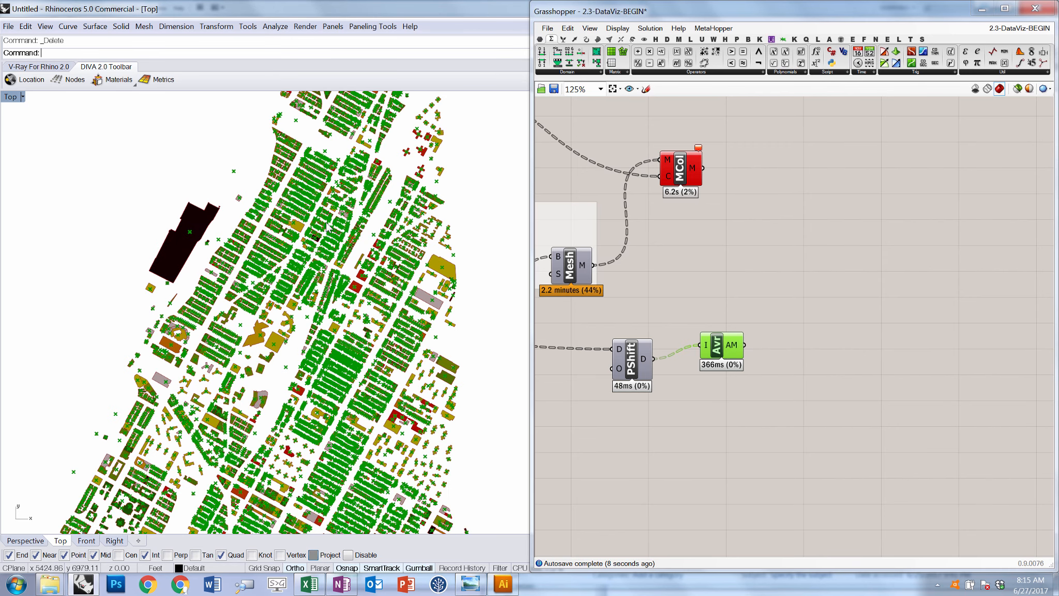
{"action": "scroll", "coordinate": [327, 226], "scroll_direction": "up", "scroll_amount": 2}
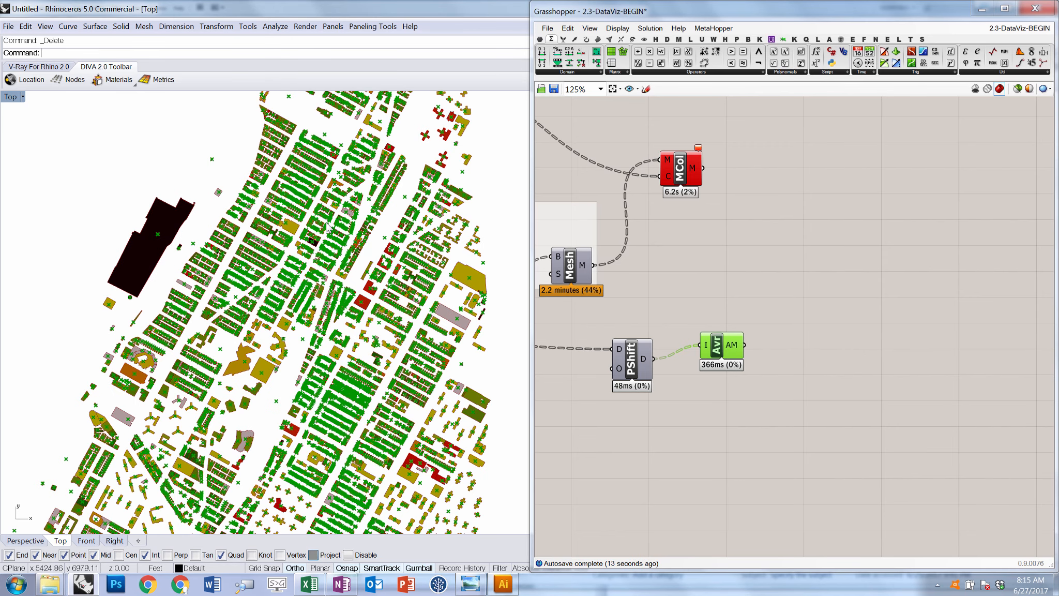
{"action": "scroll", "coordinate": [326, 225], "scroll_direction": "down", "scroll_amount": 2}
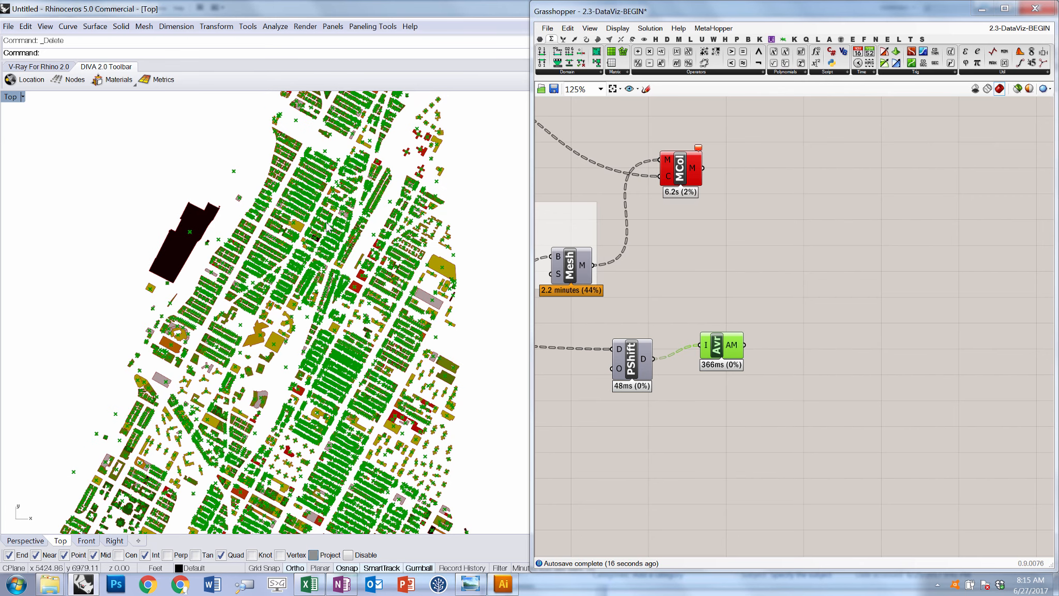
{"action": "left_click", "coordinate": [798, 343]}
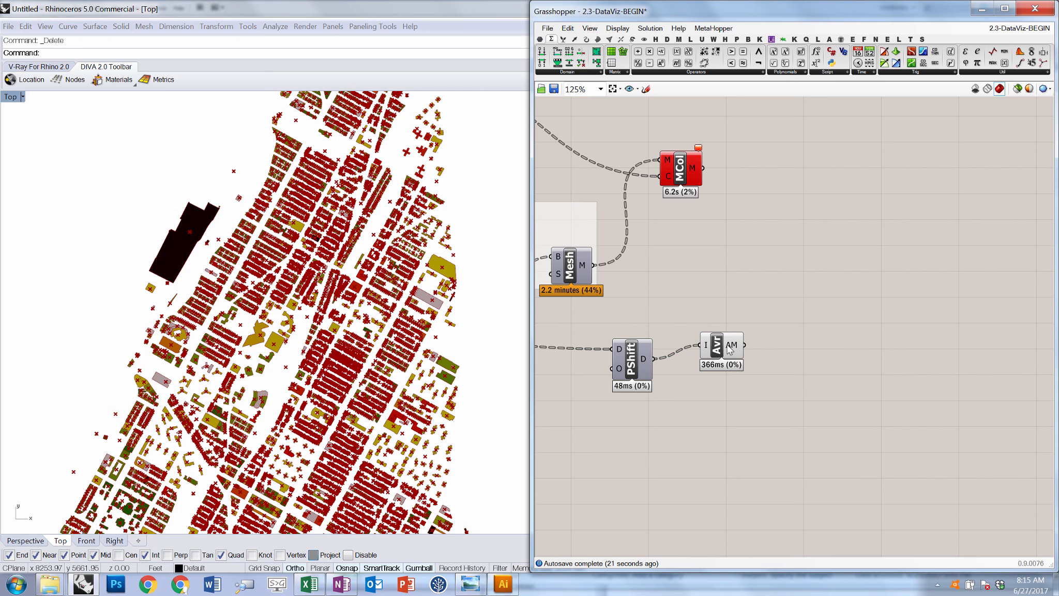
{"action": "mouse_move", "coordinate": [730, 350]}
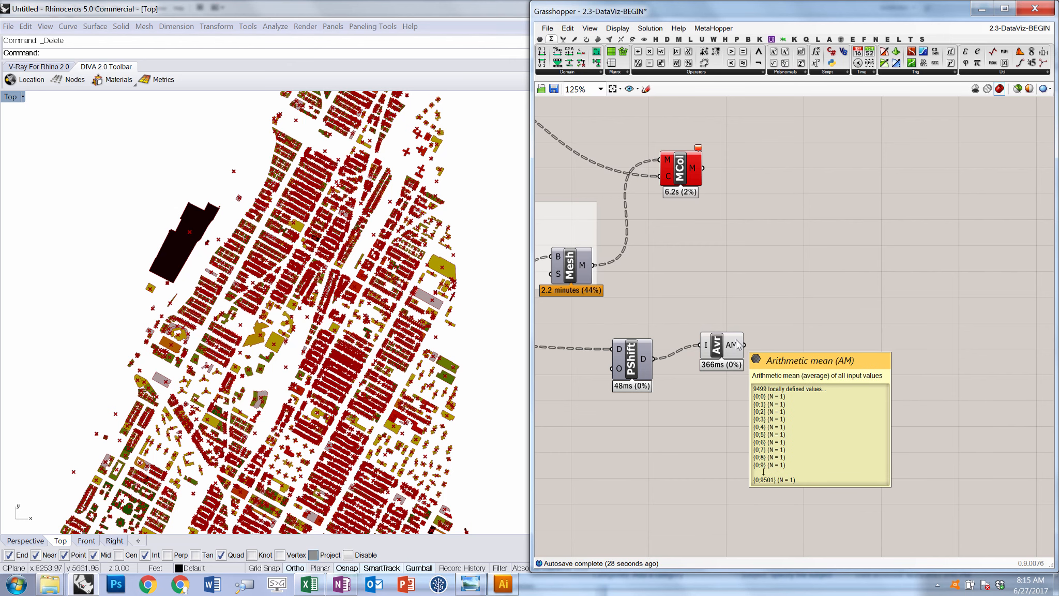
- Add a Closest Point component after Average and connect the arithmetic mean output to its point input
{"action": "scroll", "coordinate": [835, 229], "scroll_direction": "down", "scroll_amount": 3}
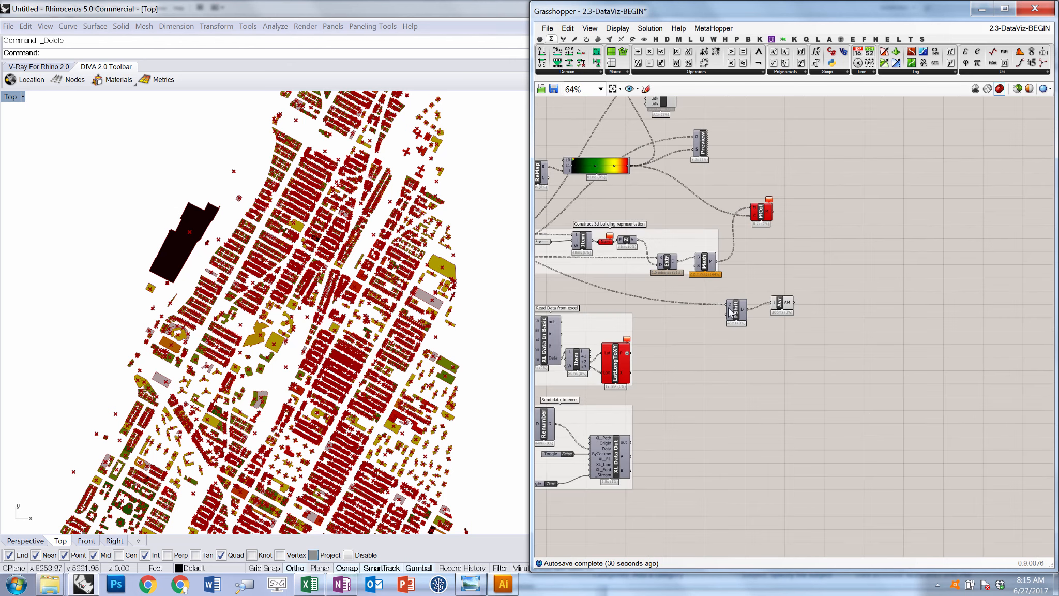
{"action": "left_click_drag", "start_coordinate": [860, 275], "coordinate": [823, 322]}
{"action": "left_click", "coordinate": [832, 243]}
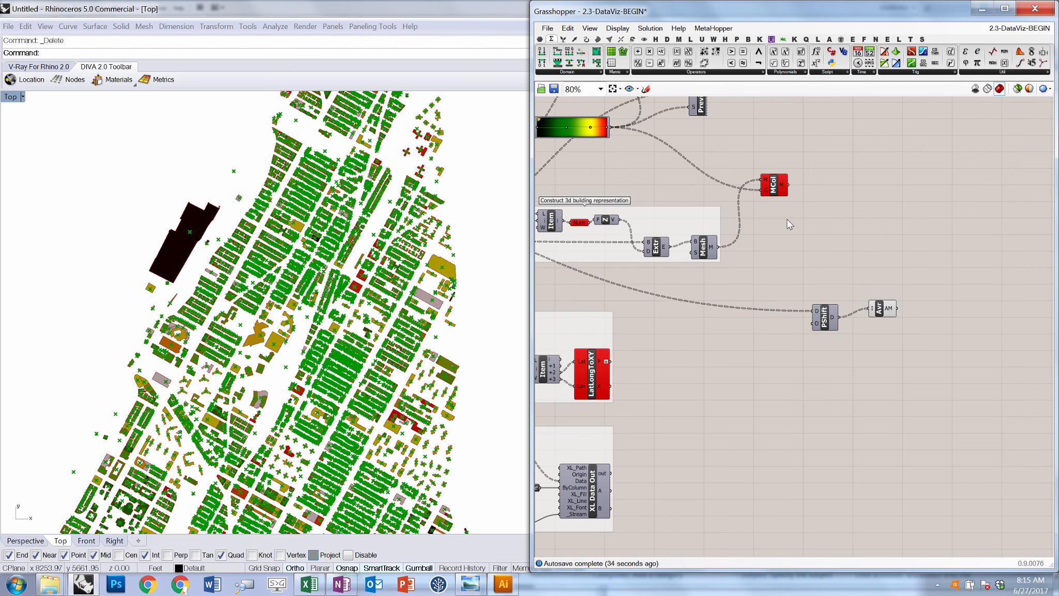
{"action": "left_click", "coordinate": [574, 39]}
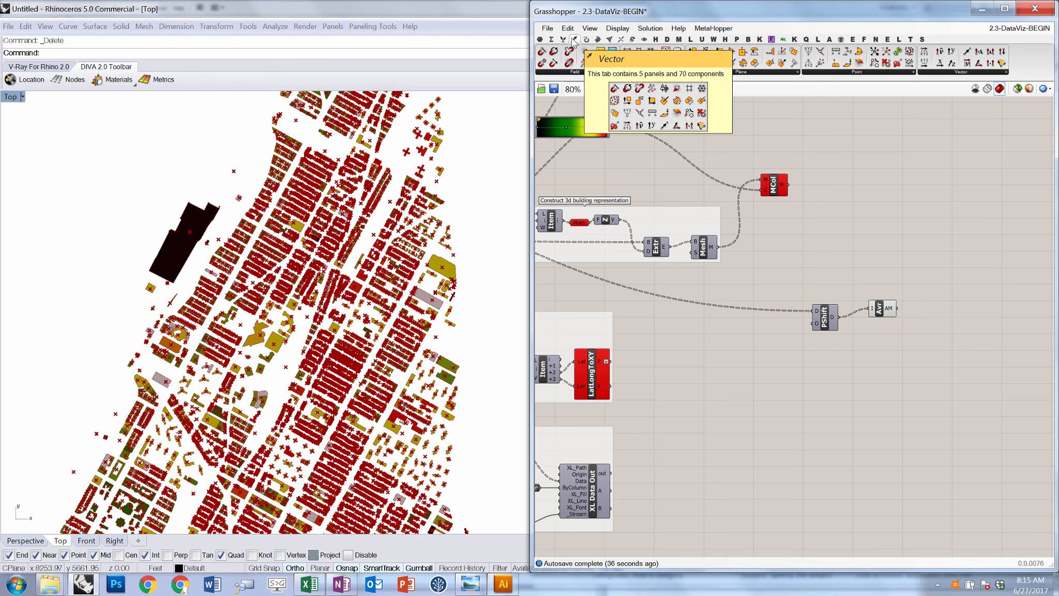
{"action": "left_click", "coordinate": [869, 73]}
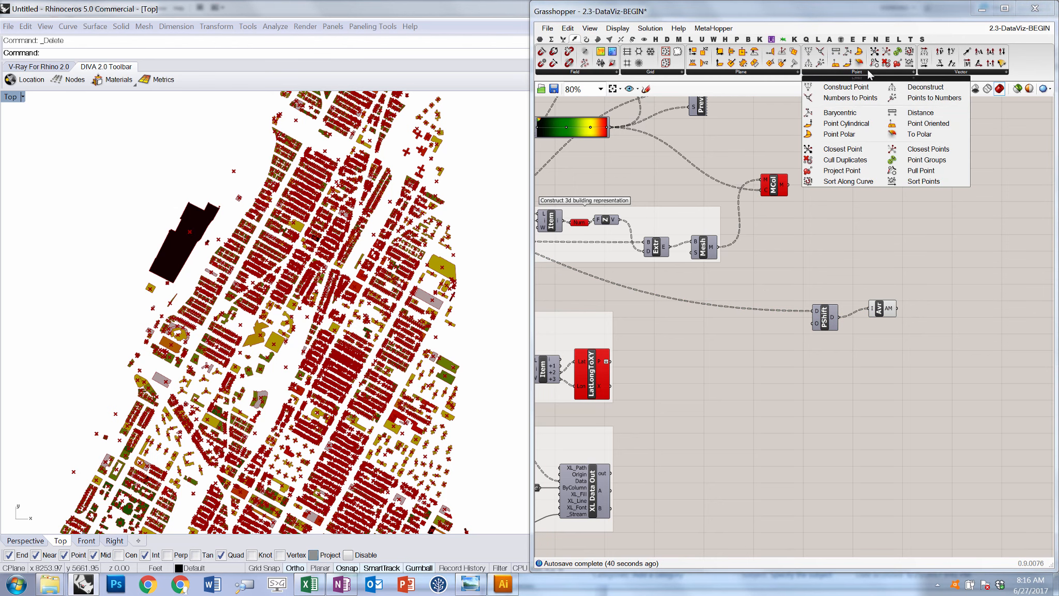
{"action": "left_click_drag", "start_coordinate": [842, 149], "coordinate": [925, 312]}
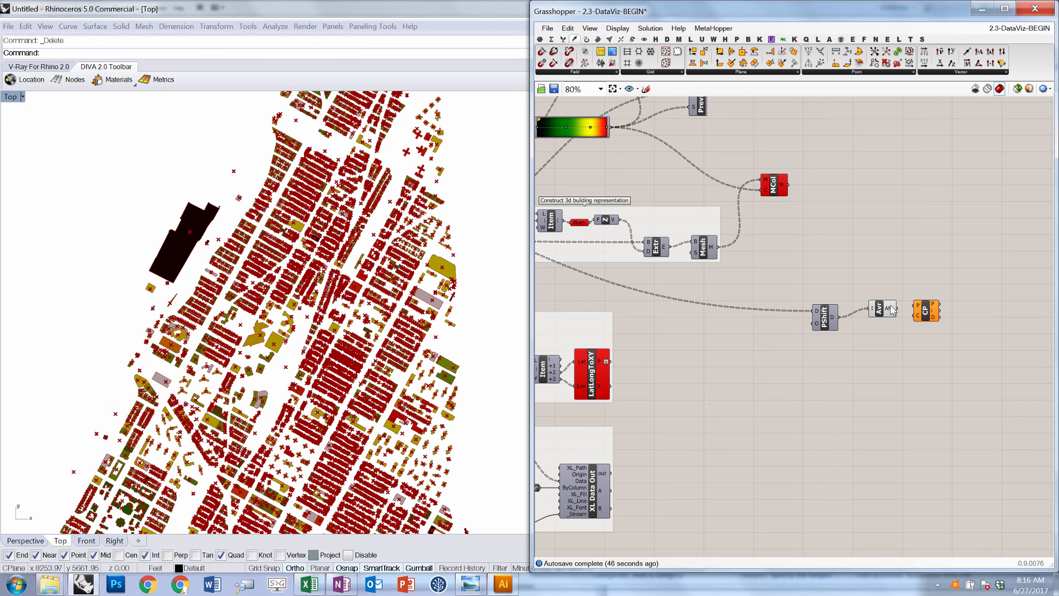
{"action": "left_click_drag", "start_coordinate": [897, 308], "coordinate": [915, 305]}
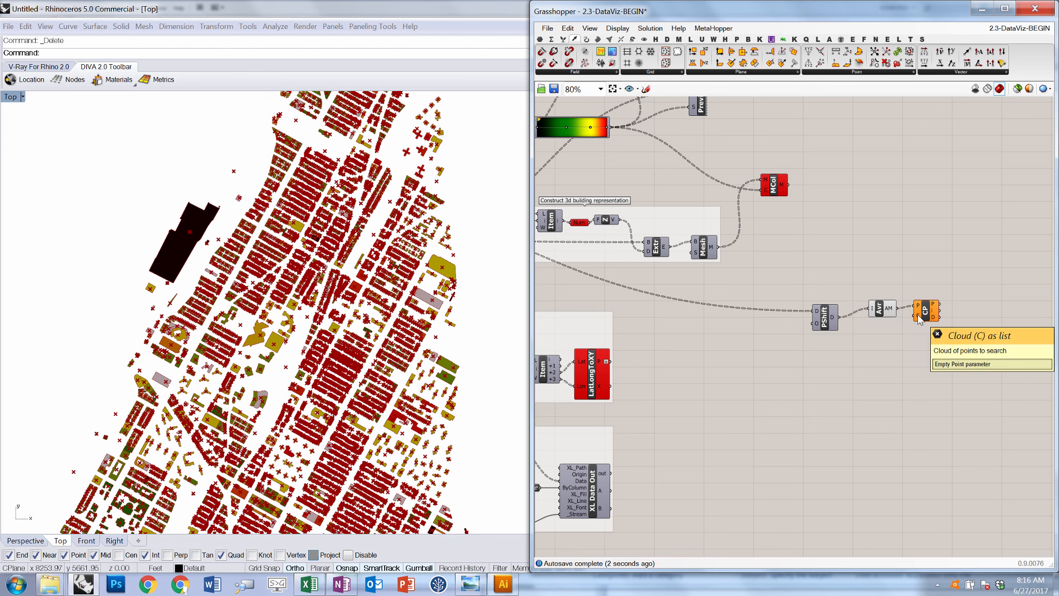
- Connect the P output of LatLongToXY to the Cloud input of Closest Point and check its Distance output
{"action": "mouse_move", "coordinate": [612, 359]}
{"action": "left_mouse_down"}
{"action": "mouse_move", "coordinate": [700, 370]}
{"action": "mouse_move", "coordinate": [609, 364]}
{"action": "left_mouse_up"}
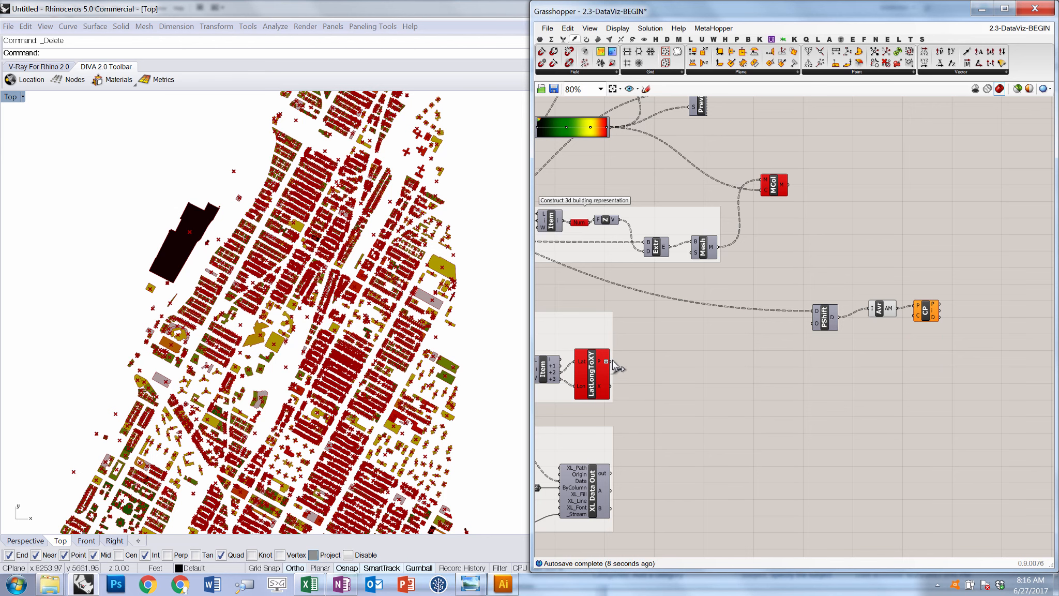
{"action": "left_click_drag", "start_coordinate": [612, 361], "coordinate": [918, 316]}
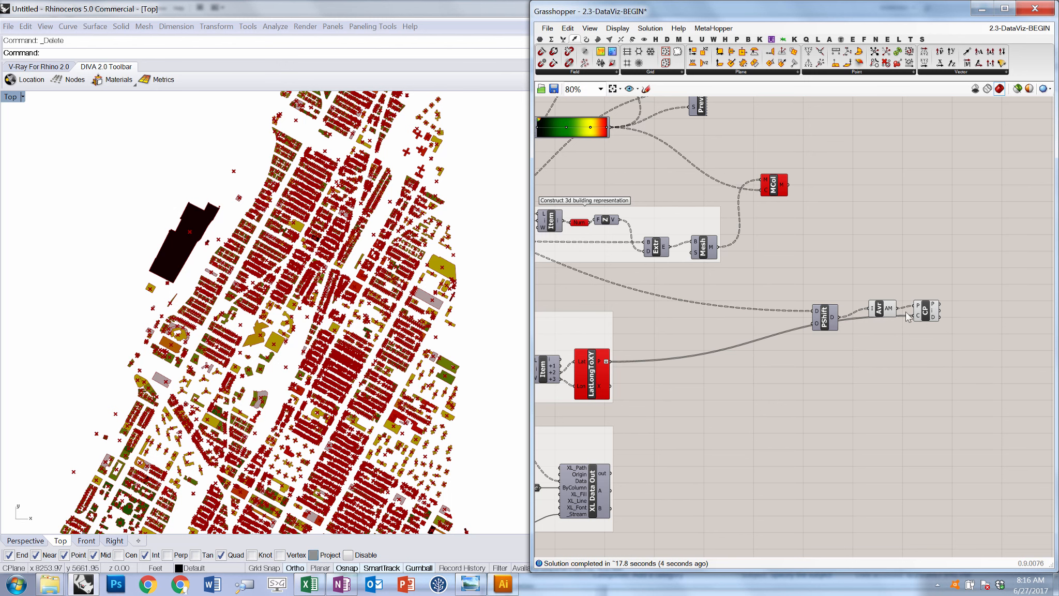
{"action": "mouse_move", "coordinate": [933, 317]}
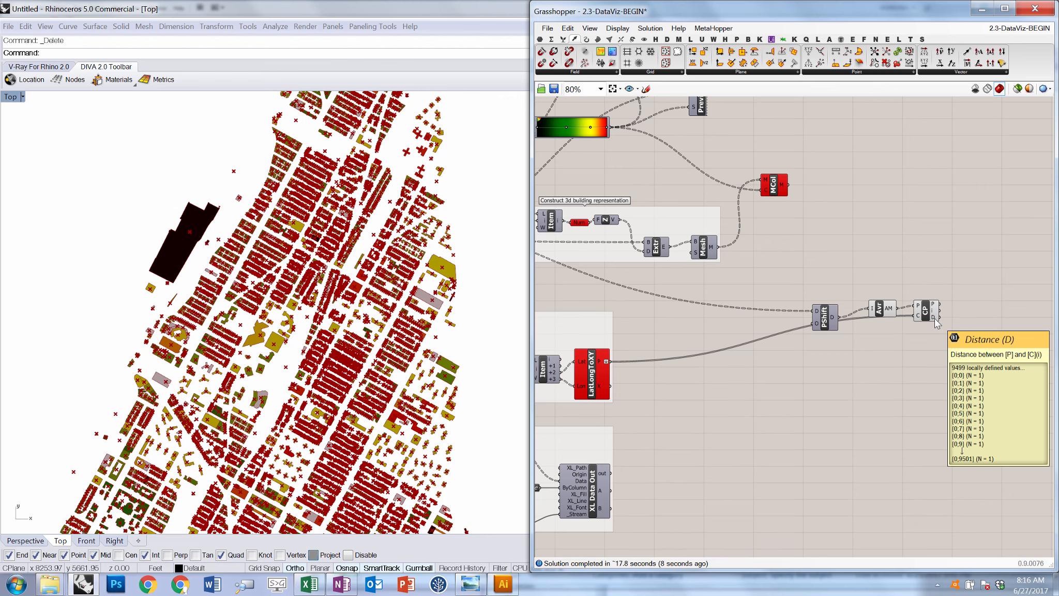
{"action": "scroll", "coordinate": [807, 358], "scroll_direction": "down", "scroll_amount": 1}
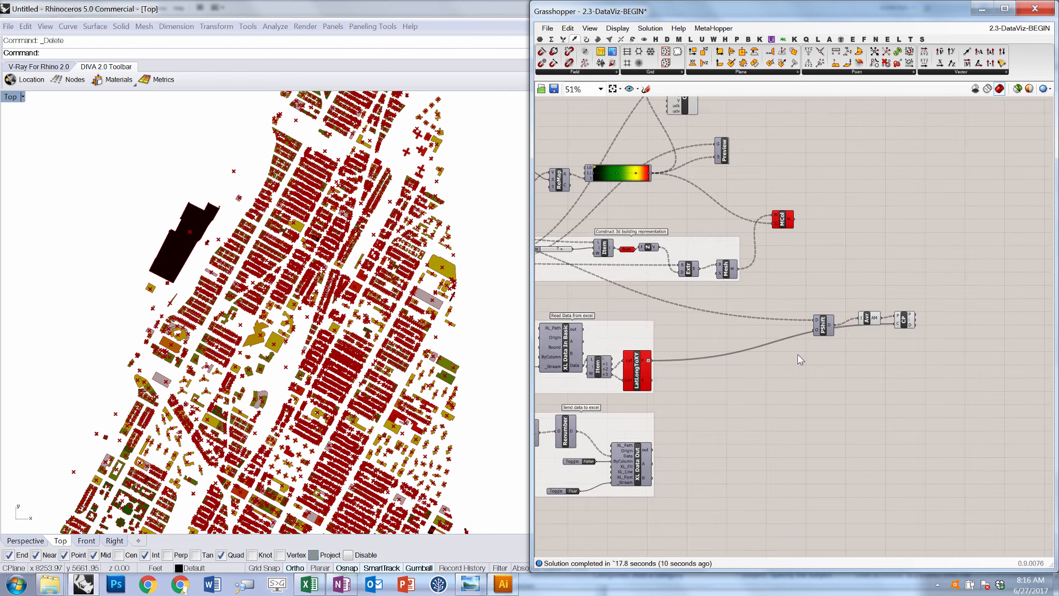
{"action": "scroll", "coordinate": [972, 316], "scroll_direction": "up", "scroll_amount": 3}
{"action": "scroll", "coordinate": [672, 329], "scroll_direction": "down", "scroll_amount": 2}
{"action": "scroll", "coordinate": [729, 346], "scroll_direction": "up", "scroll_amount": 3}
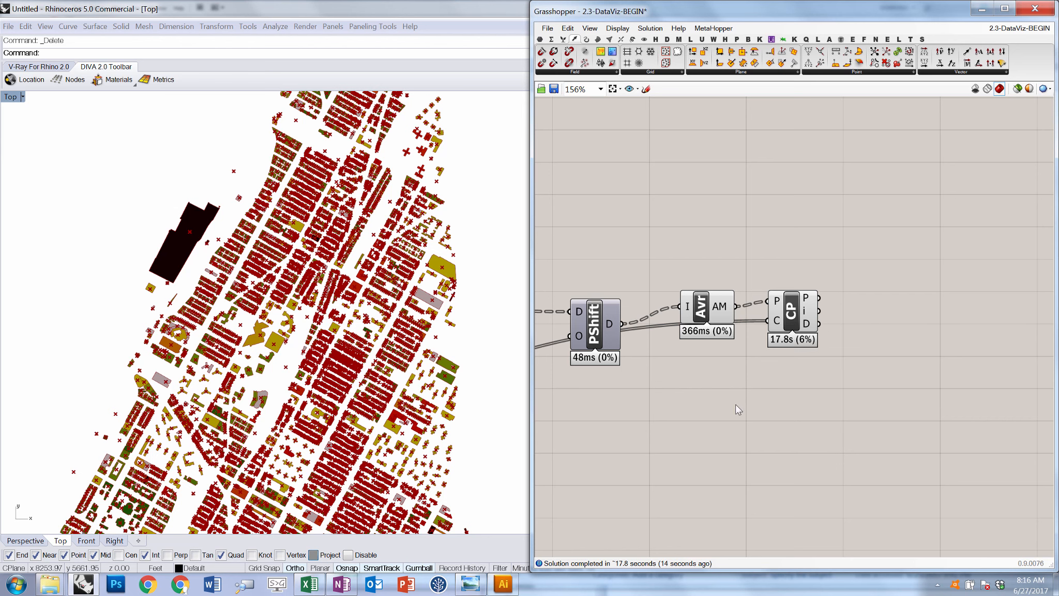
- Tilt the Top viewport into a 3D view and frame the building centre points produced by the Average component
{"action": "right_click", "coordinate": [484, 394]}
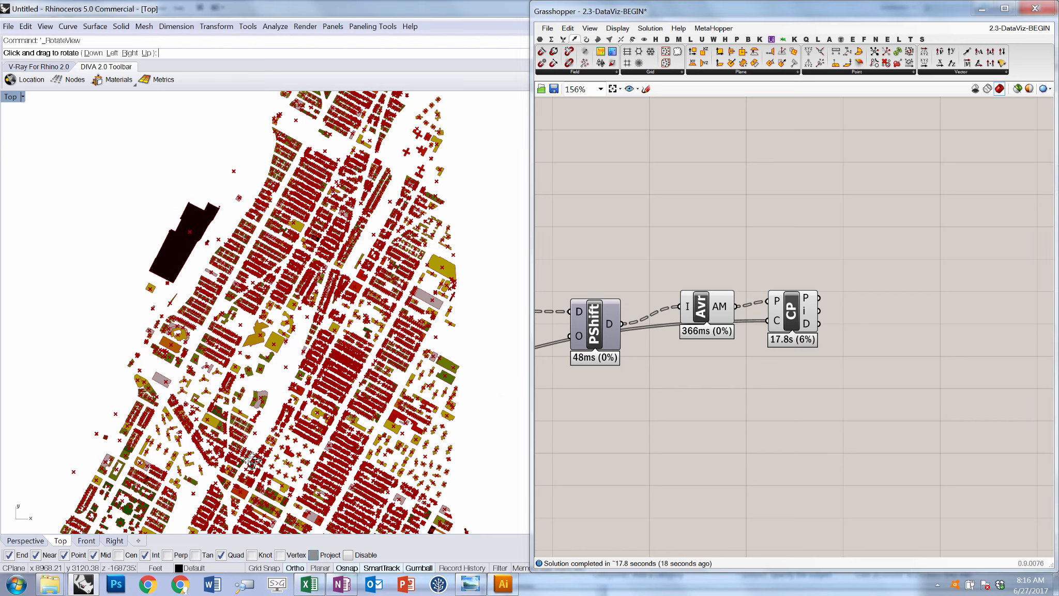
{"action": "right_click_drag", "start_coordinate": [355, 477], "coordinate": [354, 392], "text": "ctrl+shift"}
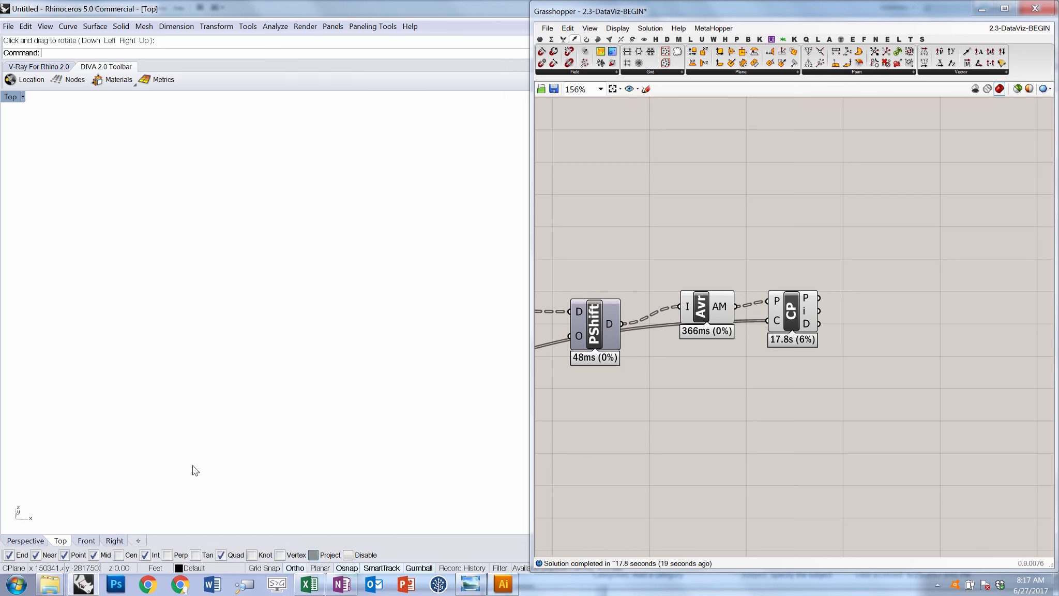
{"action": "left_click", "coordinate": [889, 448]}
{"action": "scroll", "coordinate": [825, 318], "scroll_direction": "down", "scroll_amount": 3}
{"action": "left_click", "coordinate": [798, 316]}
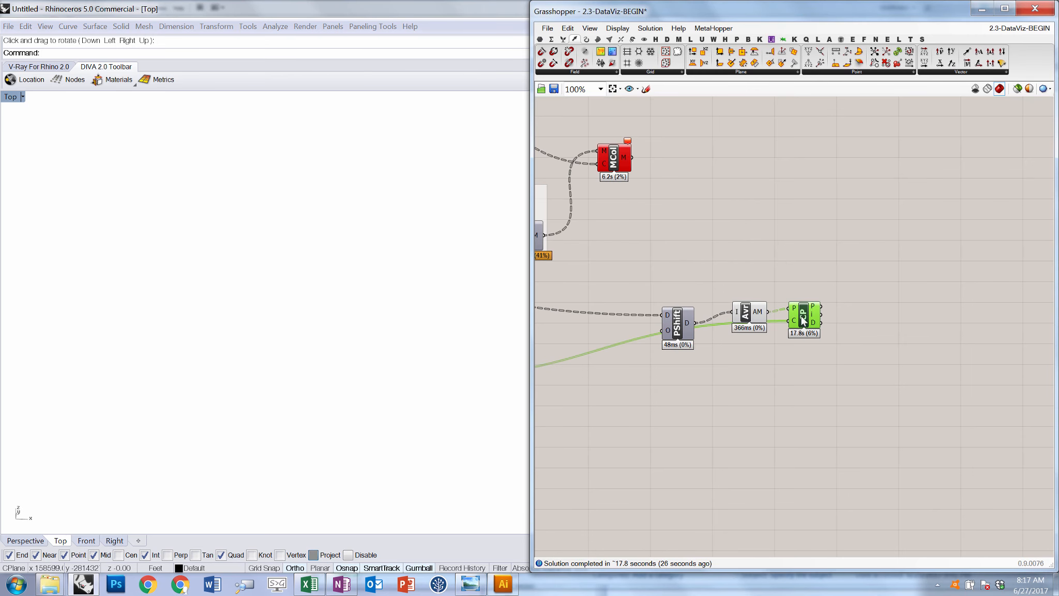
{"action": "right_click", "coordinate": [820, 248]}
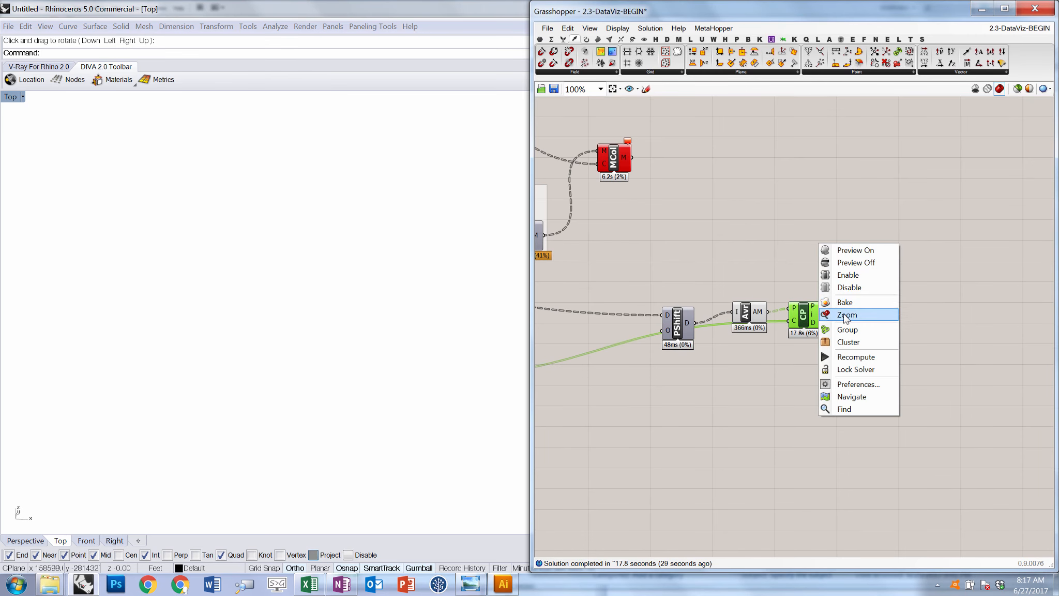
{"action": "left_click", "coordinate": [846, 318]}
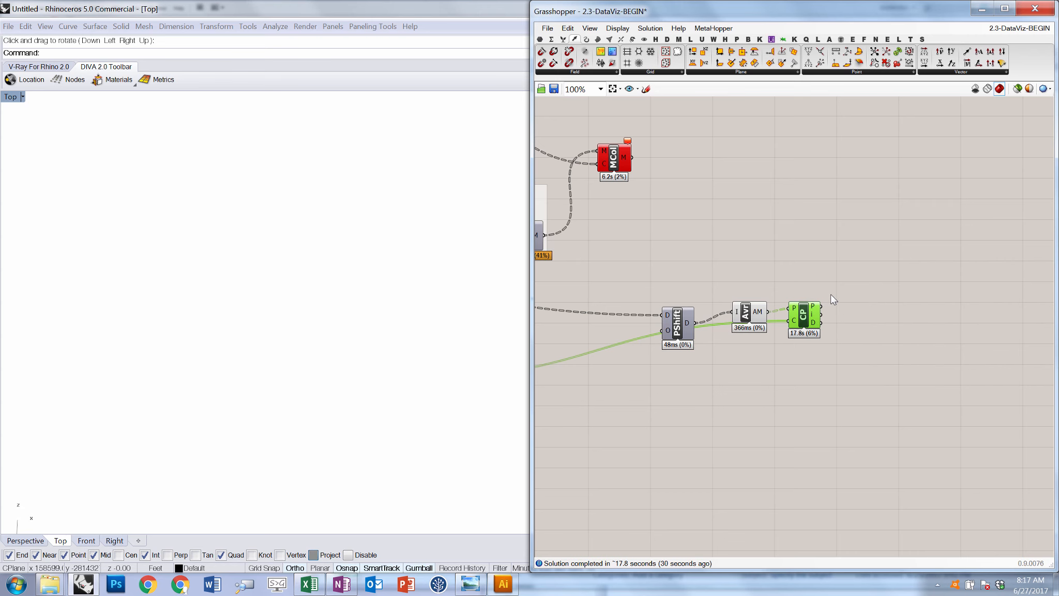
{"action": "left_click", "coordinate": [831, 299]}
{"action": "left_click", "coordinate": [745, 316]}
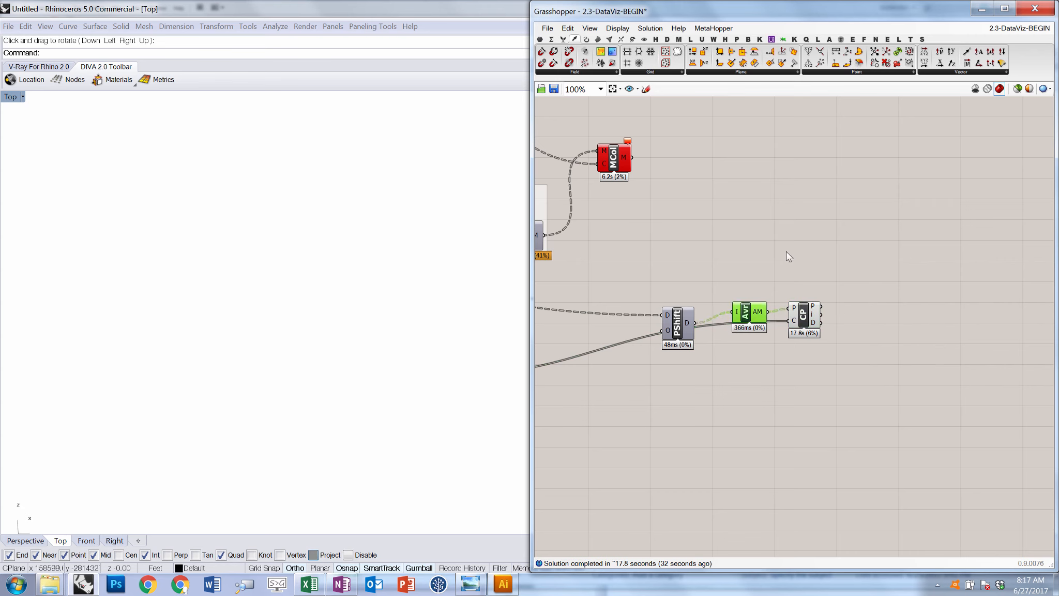
{"action": "right_click", "coordinate": [786, 251]}
{"action": "left_click", "coordinate": [820, 321]}
{"action": "left_click", "coordinate": [210, 302]}
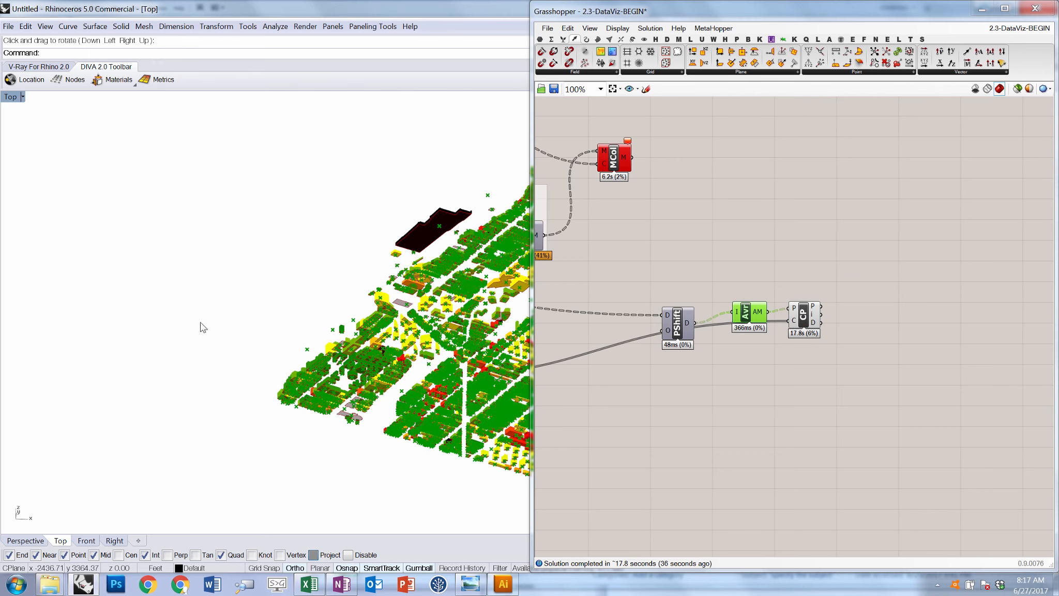
{"action": "scroll", "coordinate": [193, 329], "scroll_direction": "down", "scroll_amount": 2}
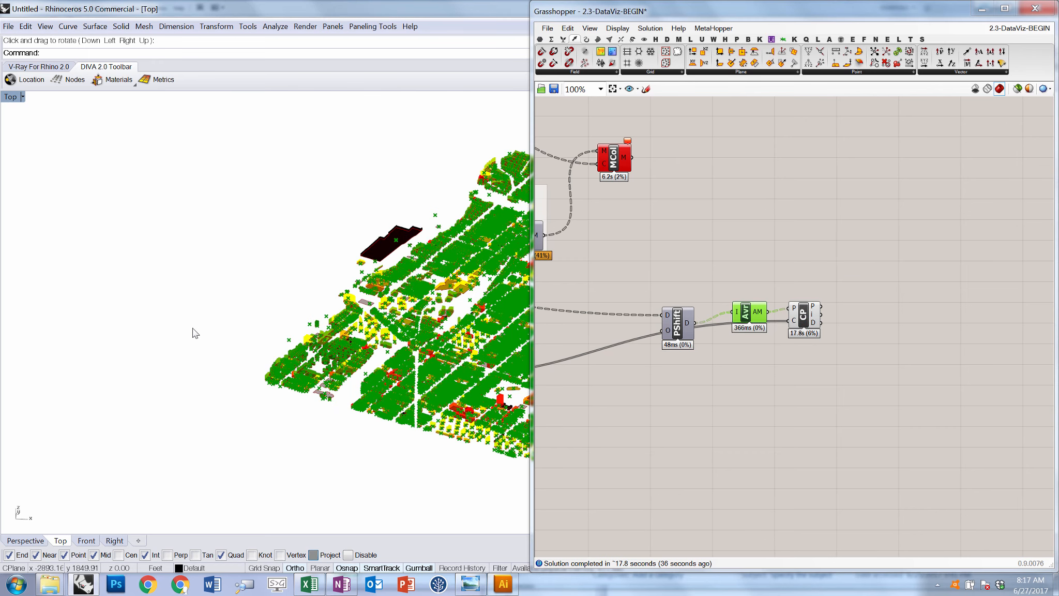
- Turn off the preview of the upstream building geometry and colouring components, keeping the shaded preview mode active
{"action": "left_click", "coordinate": [842, 364]}
{"action": "scroll", "coordinate": [839, 393], "scroll_direction": "down", "scroll_amount": 4}
{"action": "scroll", "coordinate": [823, 353], "scroll_direction": "down", "scroll_amount": 2}
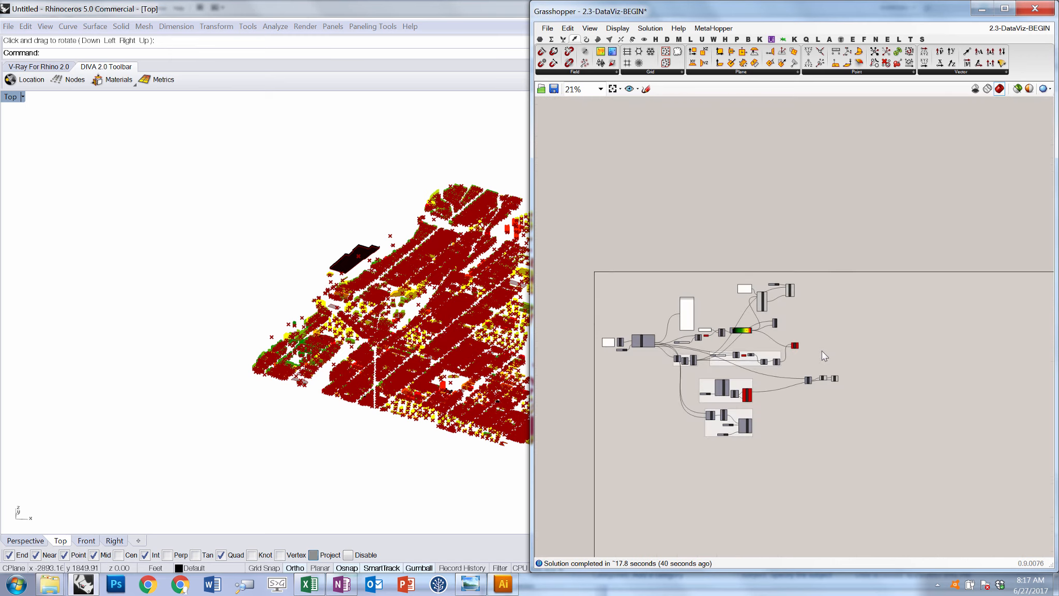
{"action": "scroll", "coordinate": [807, 324], "scroll_direction": "up", "scroll_amount": 2}
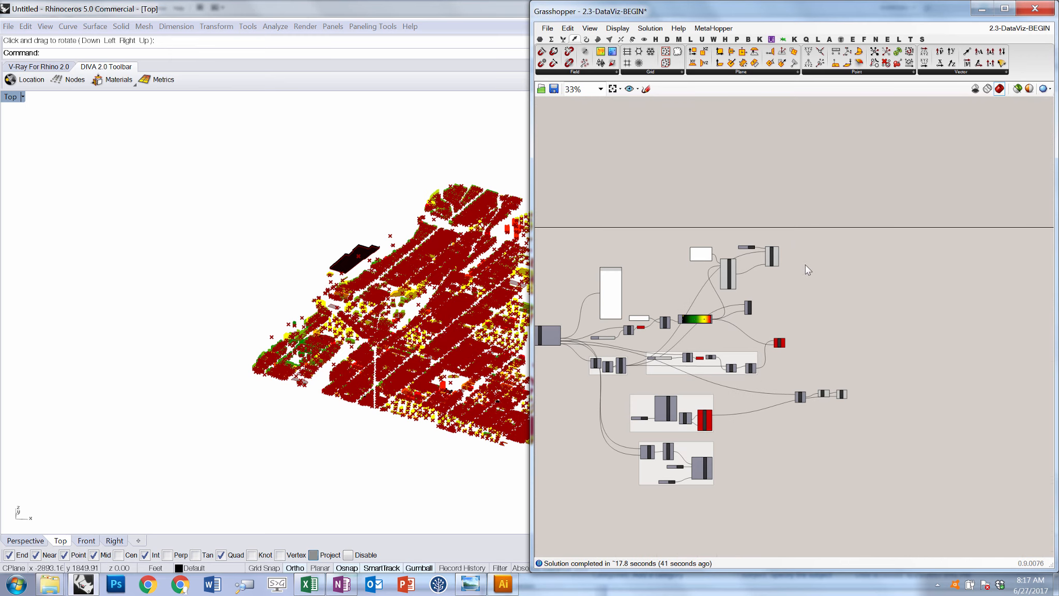
{"action": "left_click", "coordinate": [970, 92]}
{"action": "left_click_drag", "start_coordinate": [821, 213], "coordinate": [557, 377]}
{"action": "right_click", "coordinate": [641, 229]}
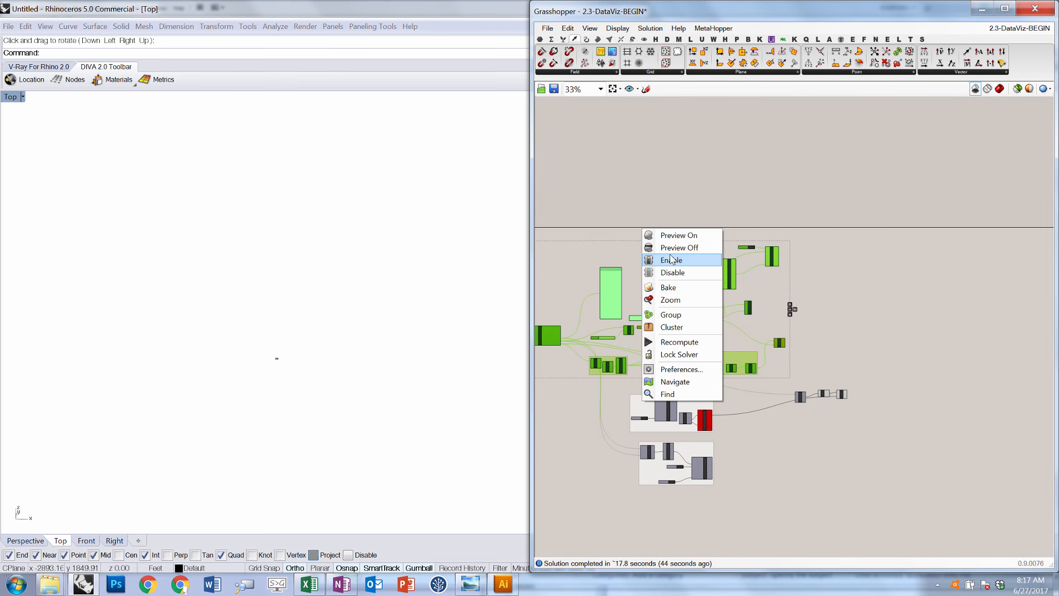
{"action": "left_click", "coordinate": [677, 262]}
{"action": "left_click", "coordinate": [998, 88]}
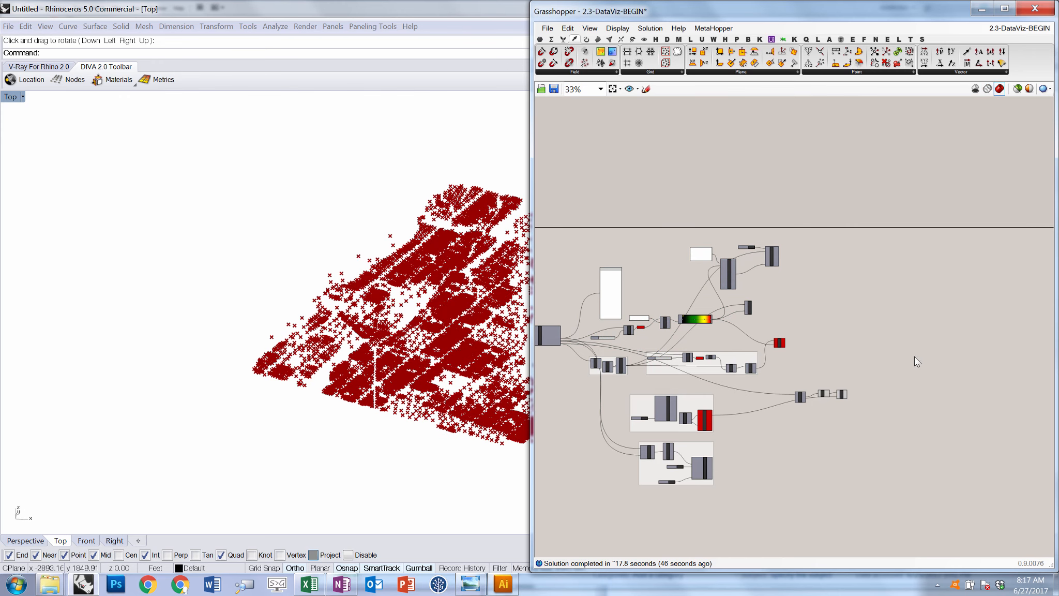
- Add a Unit Z component after Closest Point and connect the Distance output to its factor input
{"action": "scroll", "coordinate": [799, 398], "scroll_direction": "up", "scroll_amount": 5}
{"action": "left_click", "coordinate": [800, 401]}
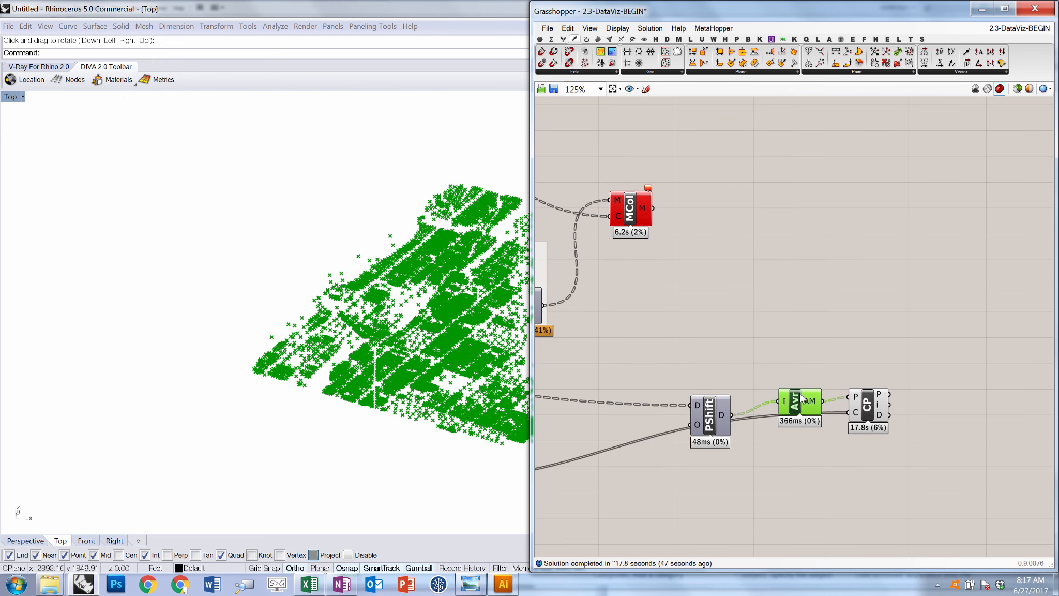
{"action": "left_click", "coordinate": [880, 406]}
{"action": "left_click", "coordinate": [851, 366]}
{"action": "scroll", "coordinate": [851, 366], "scroll_direction": "down", "scroll_amount": 4}
{"action": "scroll", "coordinate": [891, 373], "scroll_direction": "up", "scroll_amount": 3}
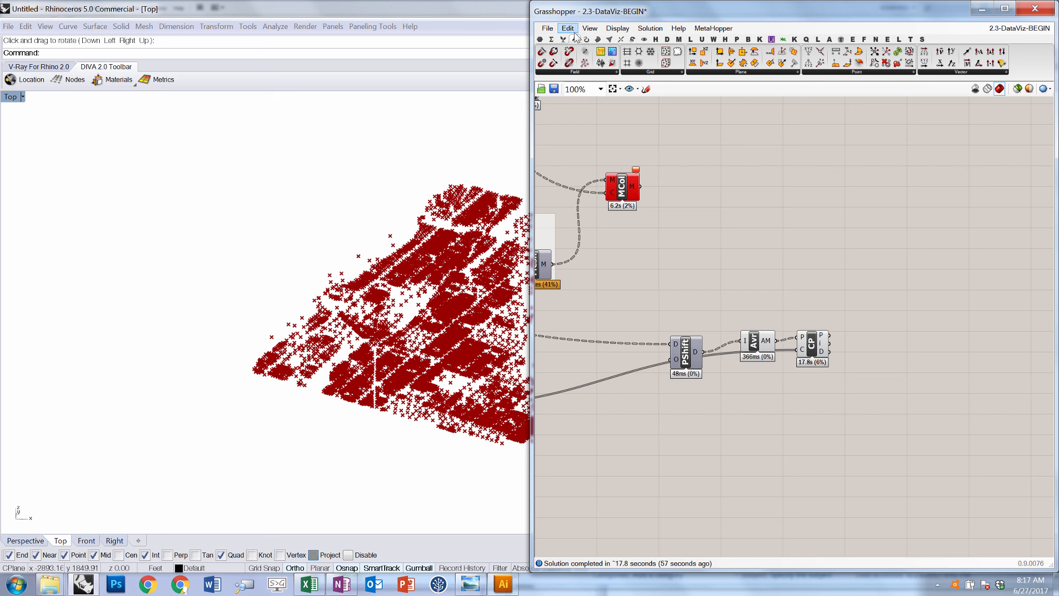
{"action": "left_click_drag", "start_coordinate": [951, 64], "coordinate": [848, 351]}
{"action": "double_click", "coordinate": [917, 332]}
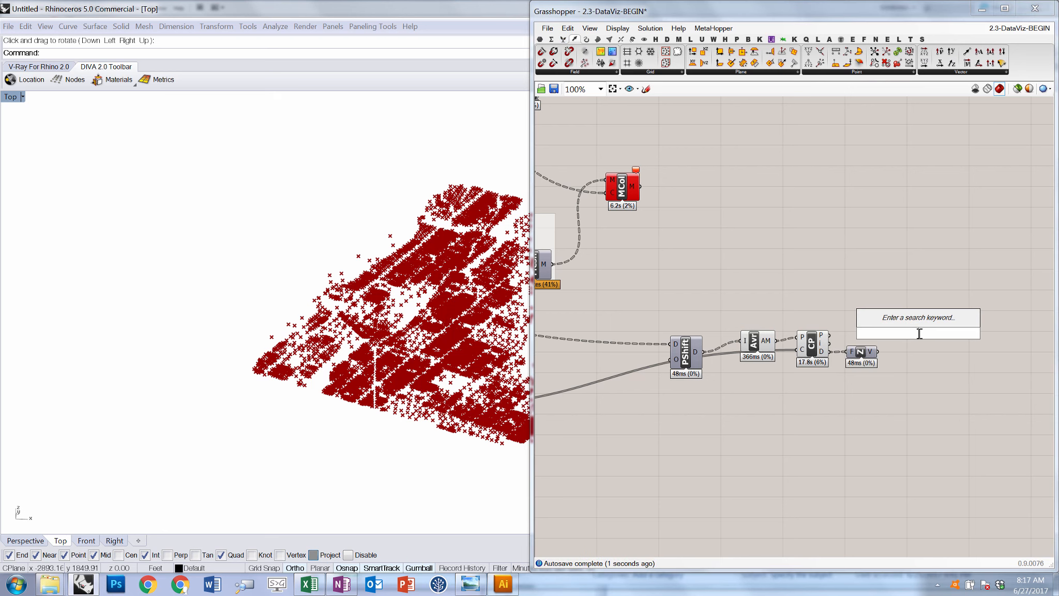
- Add a Move component with the Unit Z vector as its motion and the arithmetic mean points as its geometry
{"action": "left_click", "coordinate": [575, 39]}
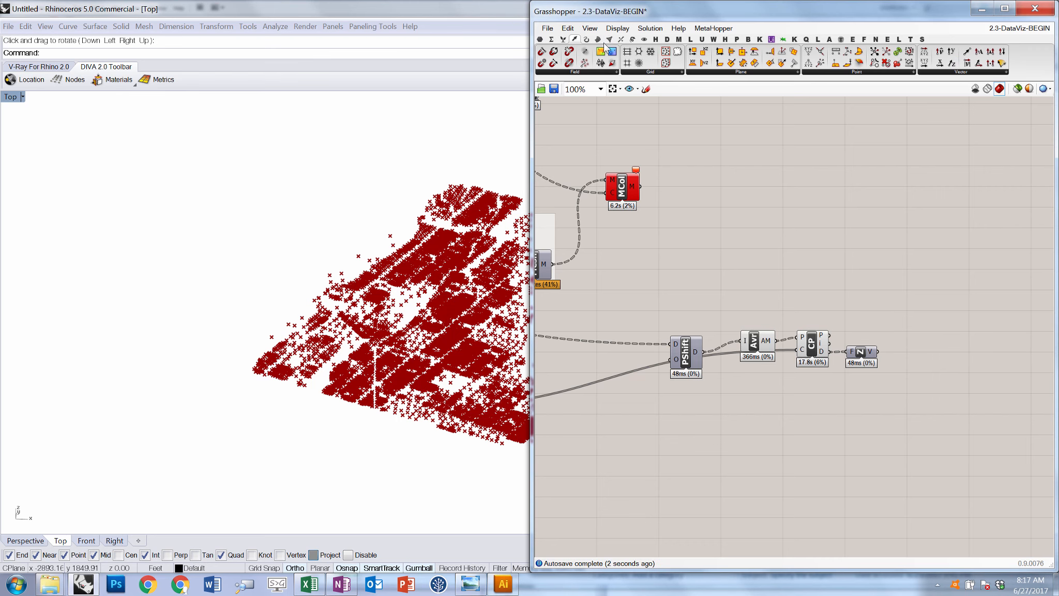
{"action": "left_click", "coordinate": [632, 39]}
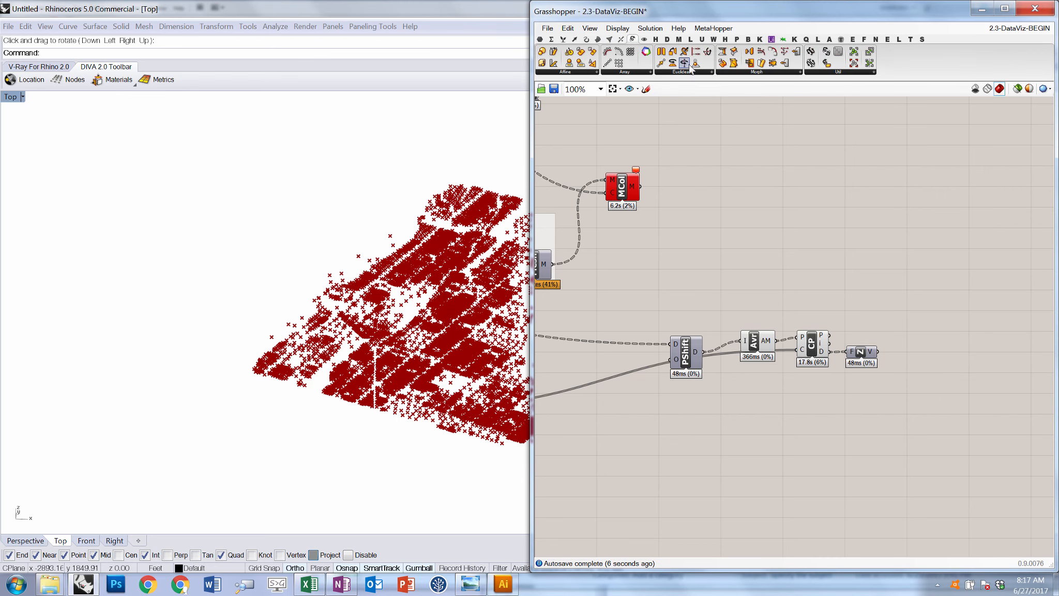
{"action": "left_click_drag", "start_coordinate": [660, 63], "coordinate": [896, 346]}
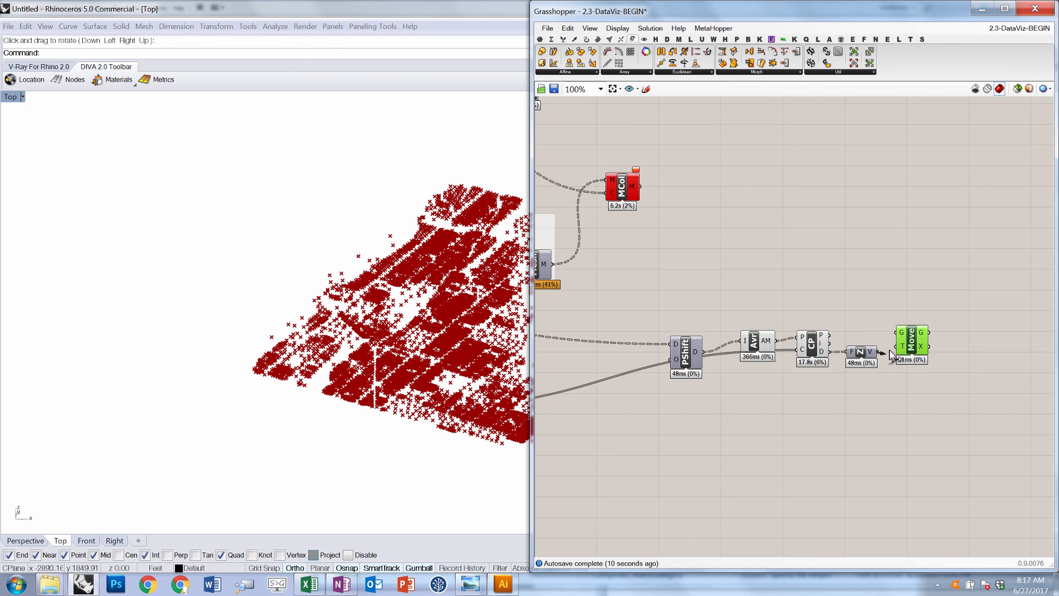
{"action": "left_click", "coordinate": [884, 384]}
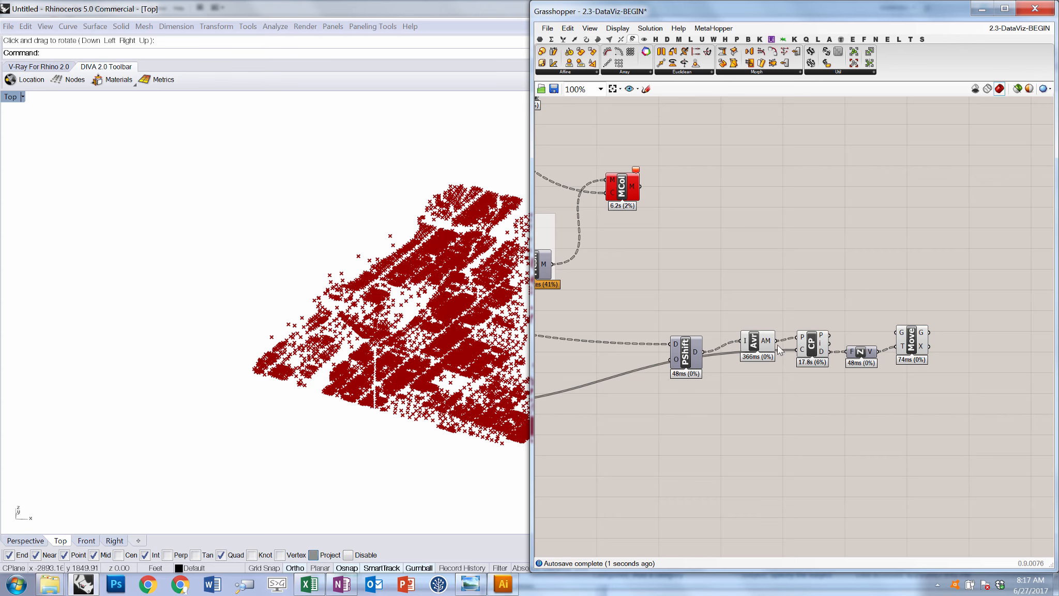
{"action": "left_click_drag", "start_coordinate": [745, 335], "coordinate": [897, 332]}
{"action": "left_click", "coordinate": [768, 315]}
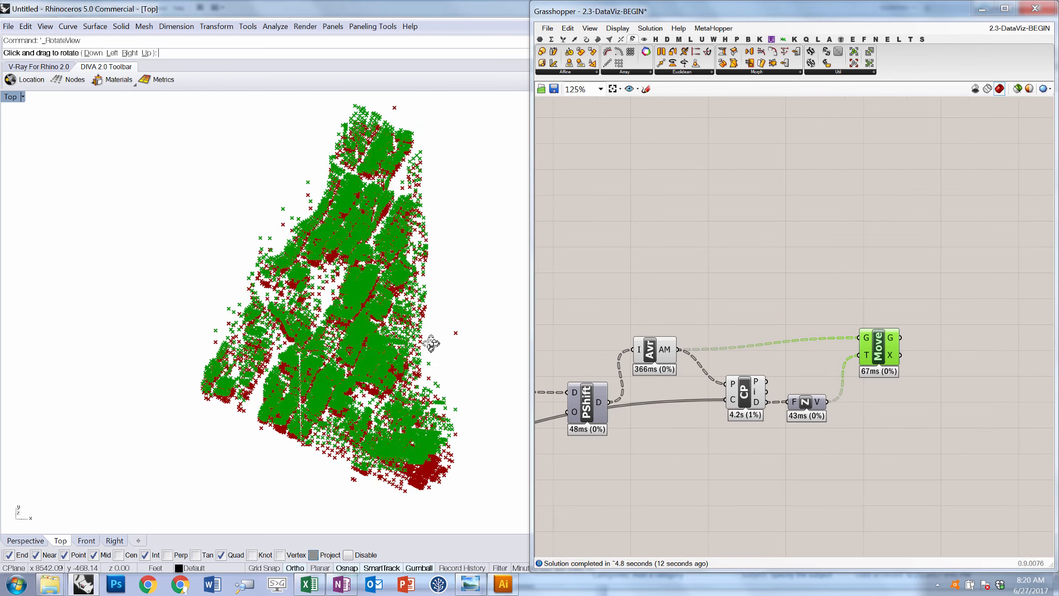
- Examine the raised points against the original building centre points from the side and from above in the viewport
{"action": "right_click_drag", "start_coordinate": [393, 320], "coordinate": [429, 282]}
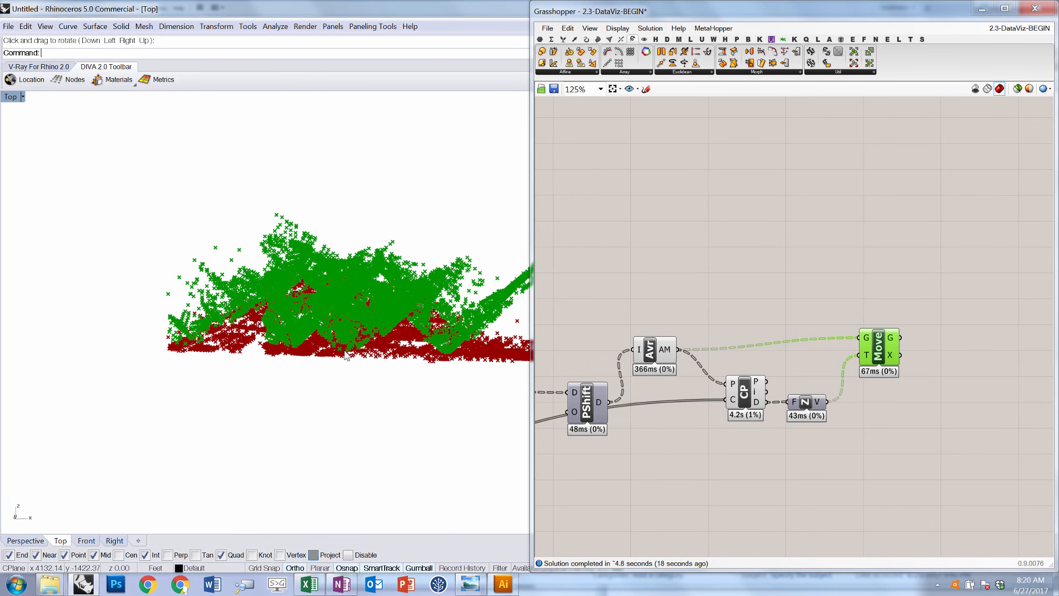
{"action": "scroll", "coordinate": [342, 352], "scroll_direction": "up", "scroll_amount": 10}
{"action": "scroll", "coordinate": [348, 361], "scroll_direction": "down", "scroll_amount": 2}
{"action": "scroll", "coordinate": [340, 347], "scroll_direction": "down", "scroll_amount": 3}
{"action": "right_click_drag", "start_coordinate": [331, 328], "coordinate": [329, 262]}
{"action": "scroll", "coordinate": [328, 264], "scroll_direction": "up", "scroll_amount": 2}
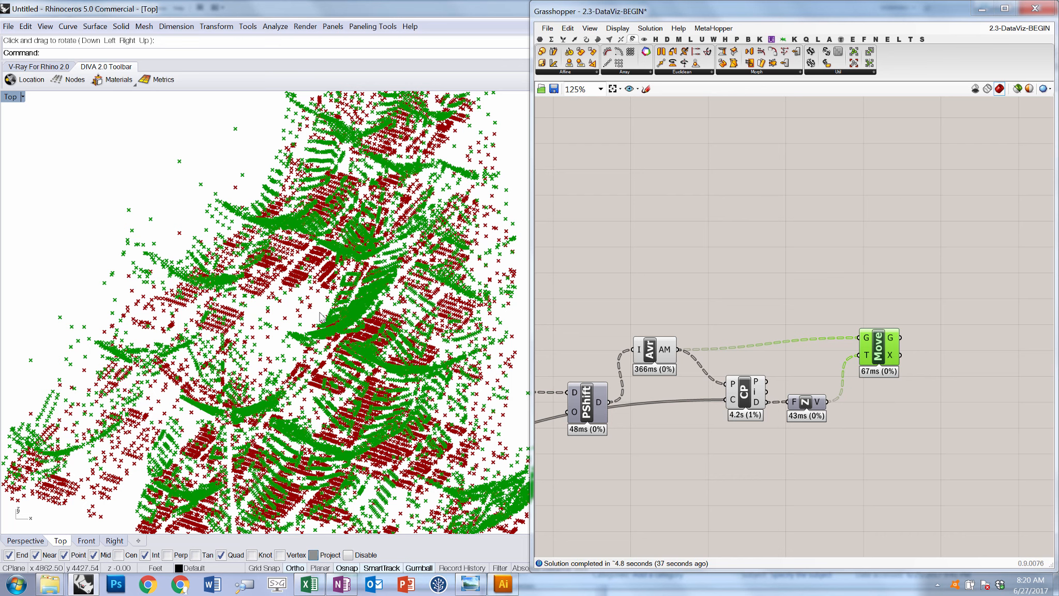
{"action": "left_click", "coordinate": [899, 318]}
{"action": "left_click_drag", "start_coordinate": [876, 346], "coordinate": [874, 355]}
{"action": "left_click", "coordinate": [900, 309]}
- Add a Delaunay Mesh component, flatten the geometry output of Move and connect it to the mesh's points input
{"action": "right_click_drag", "start_coordinate": [900, 307], "coordinate": [638, 289]}
{"action": "left_click", "coordinate": [609, 40]}
{"action": "left_click", "coordinate": [827, 51]}
{"action": "left_click", "coordinate": [724, 331]}
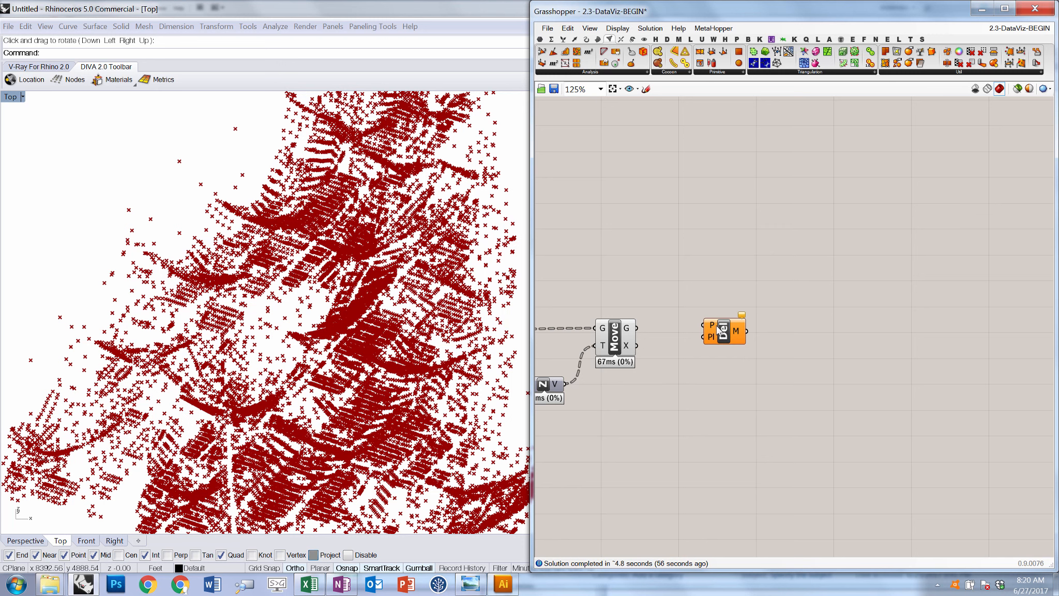
{"action": "right_click", "coordinate": [628, 329]}
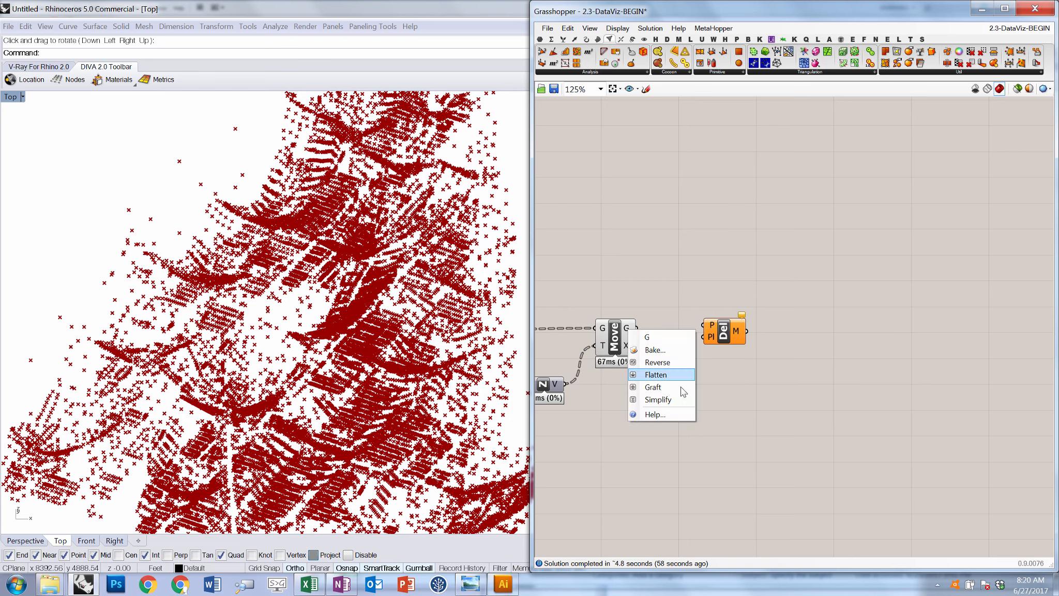
{"action": "left_click", "coordinate": [663, 375]}
{"action": "left_click_drag", "start_coordinate": [641, 329], "coordinate": [702, 325]}
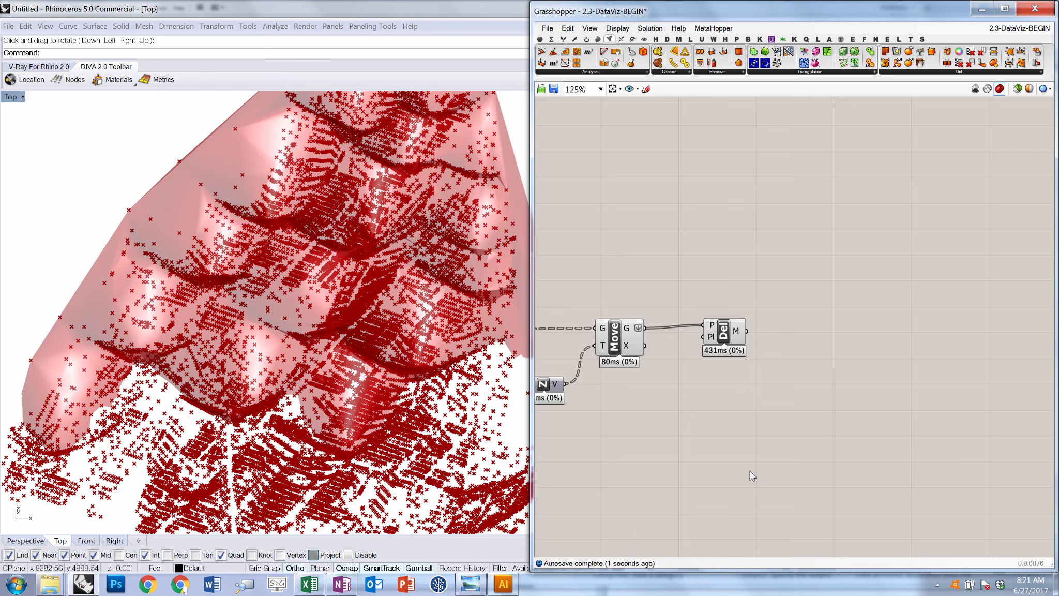
- Inspect the Delaunay mesh surface in the viewport as a whole and close up from different angles
{"action": "mouse_move", "coordinate": [356, 310]}
{"action": "right_mouse_down"}
{"action": "mouse_move", "coordinate": [357, 163]}
{"action": "mouse_move", "coordinate": [373, 166]}
{"action": "mouse_move", "coordinate": [404, 262]}
{"action": "mouse_move", "coordinate": [312, 196]}
{"action": "mouse_move", "coordinate": [360, 259]}
{"action": "mouse_move", "coordinate": [352, 222]}
{"action": "mouse_move", "coordinate": [359, 252]}
{"action": "mouse_move", "coordinate": [307, 218]}
{"action": "mouse_move", "coordinate": [356, 217]}
{"action": "mouse_move", "coordinate": [381, 320]}
{"action": "mouse_move", "coordinate": [342, 324]}
{"action": "right_mouse_up"}
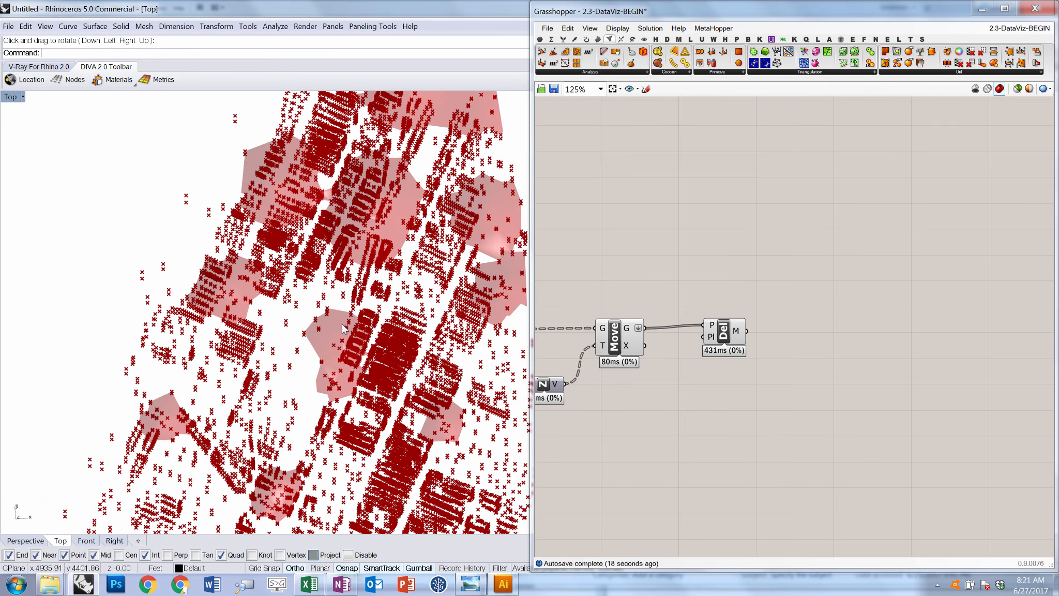
{"action": "left_click", "coordinate": [723, 334]}
{"action": "right_click", "coordinate": [678, 257]}
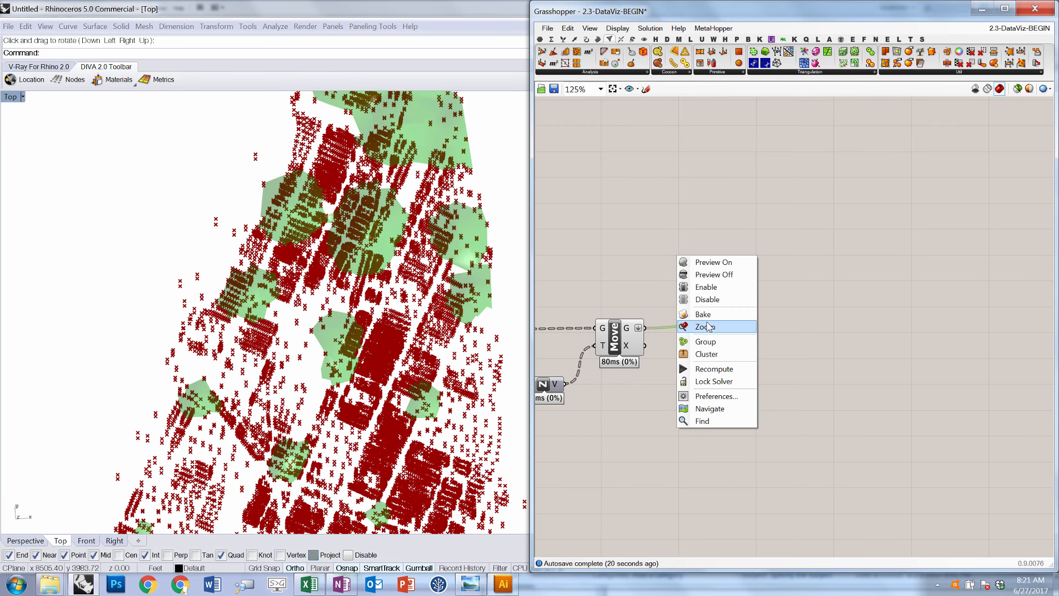
{"action": "left_click", "coordinate": [705, 327]}
{"action": "scroll", "coordinate": [390, 328], "scroll_direction": "up", "scroll_amount": 6}
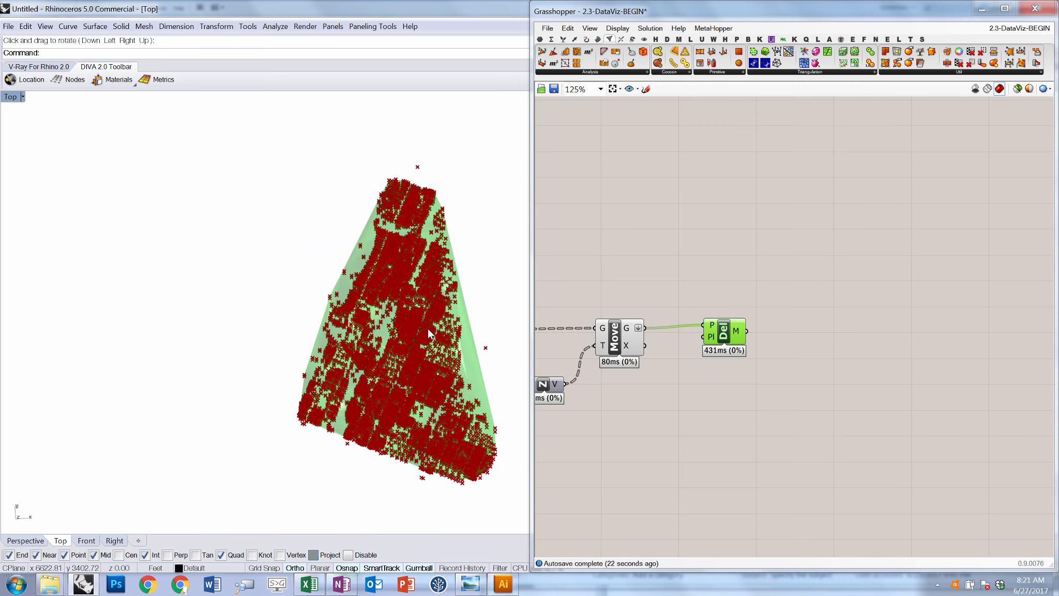
{"action": "right_click_drag", "start_coordinate": [383, 322], "coordinate": [383, 320], "text": "ctrl+shift"}
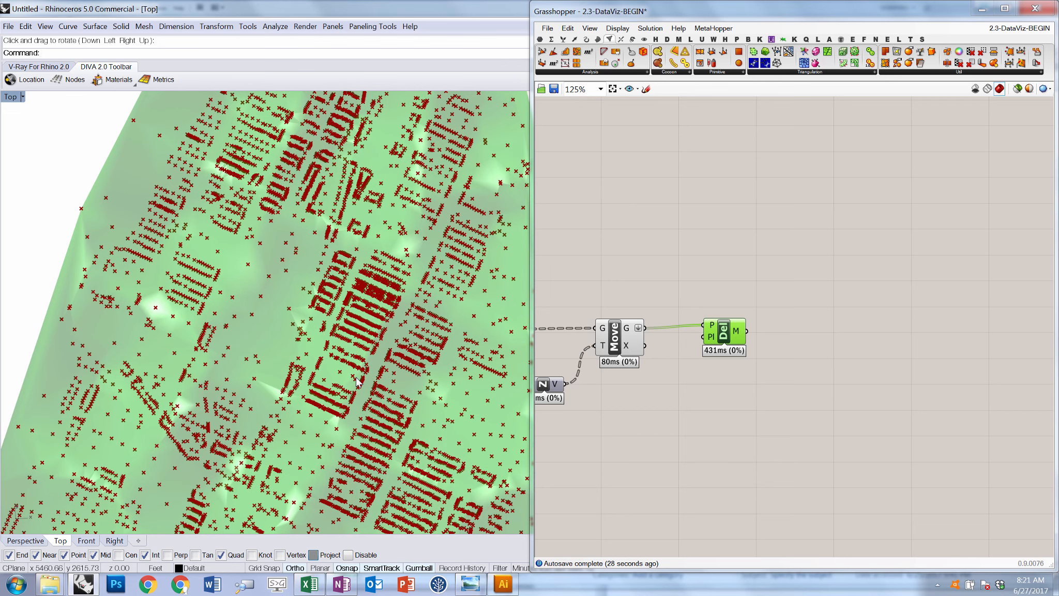
{"action": "right_click_drag", "start_coordinate": [709, 350], "coordinate": [764, 352]}
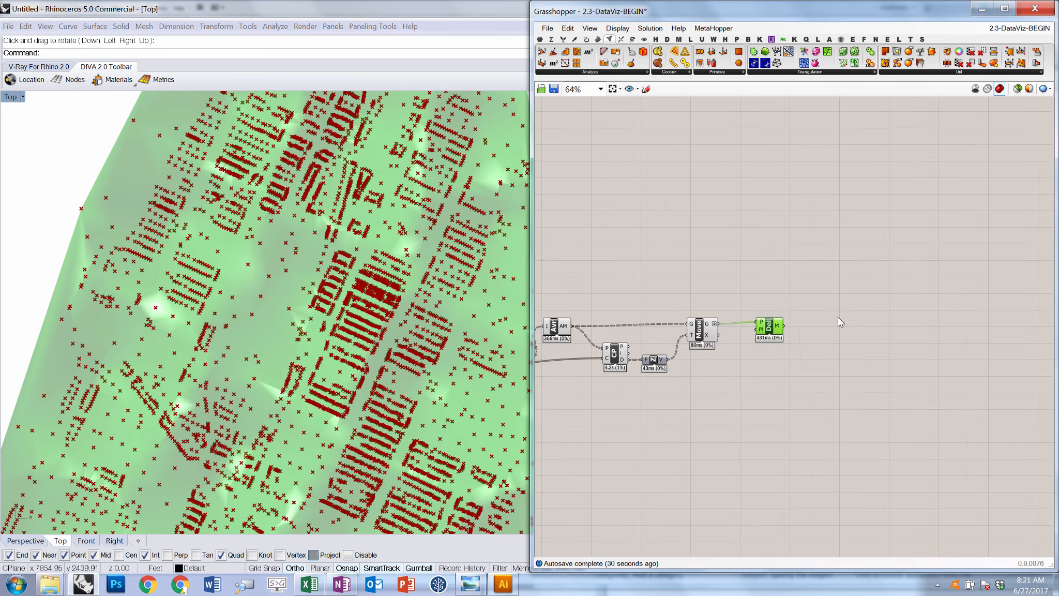
- Turn off the viewport preview of the components from Average through to Delaunay Mesh
{"action": "left_click", "coordinate": [905, 355]}
{"action": "scroll", "coordinate": [904, 350], "scroll_direction": "down", "scroll_amount": 3}
{"action": "left_click_drag", "start_coordinate": [891, 308], "coordinate": [622, 434]}
{"action": "key", "text": "ctrl+q"}
{"action": "left_click", "coordinate": [672, 289]}
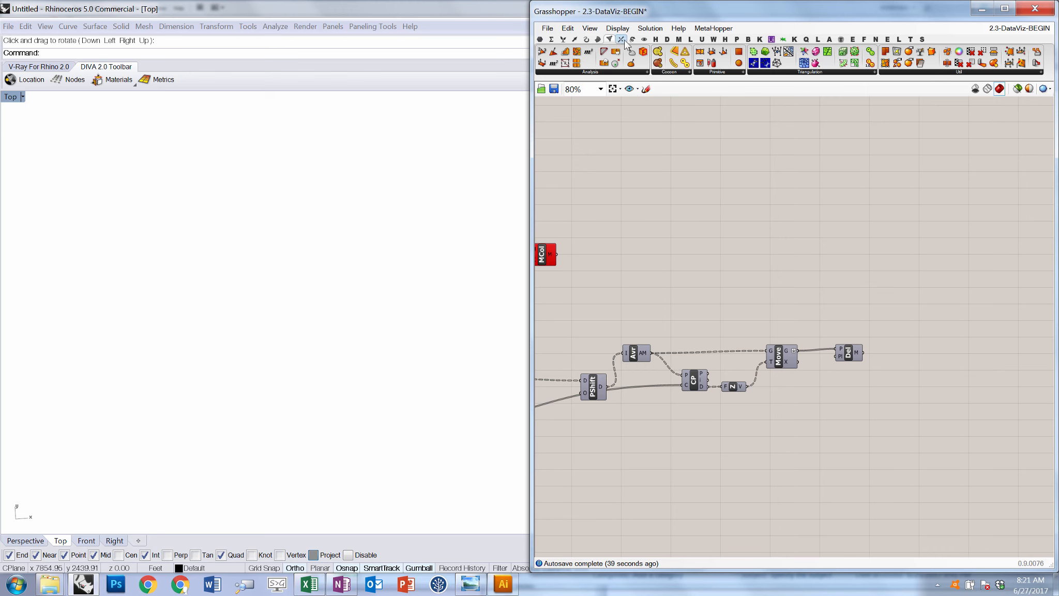
- Add a Contour component after Delaunay Mesh and connect the mesh output to its shape input
{"action": "left_click", "coordinate": [622, 40]}
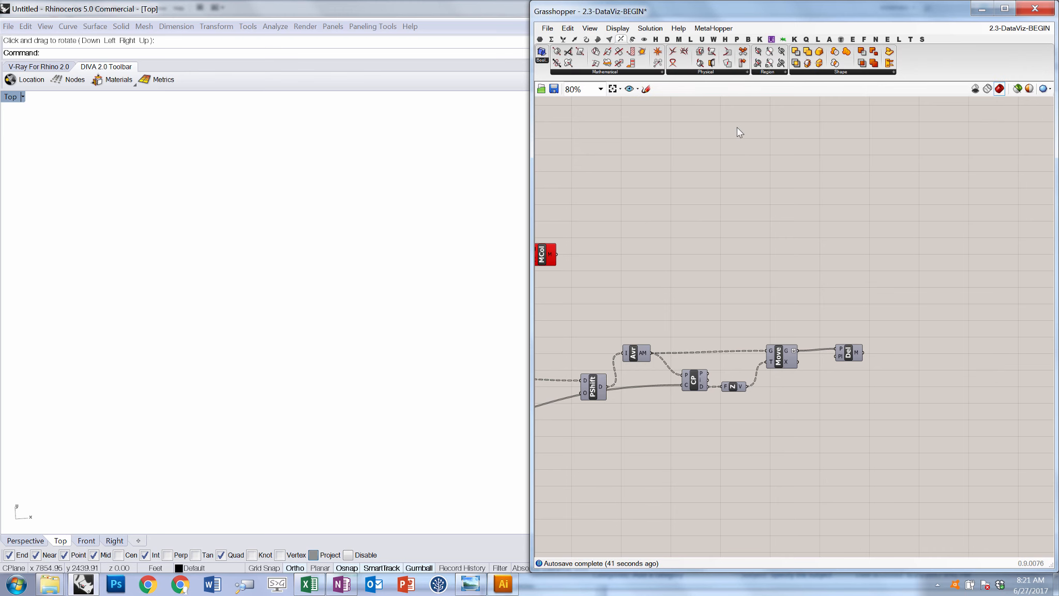
{"action": "left_click", "coordinate": [637, 72]}
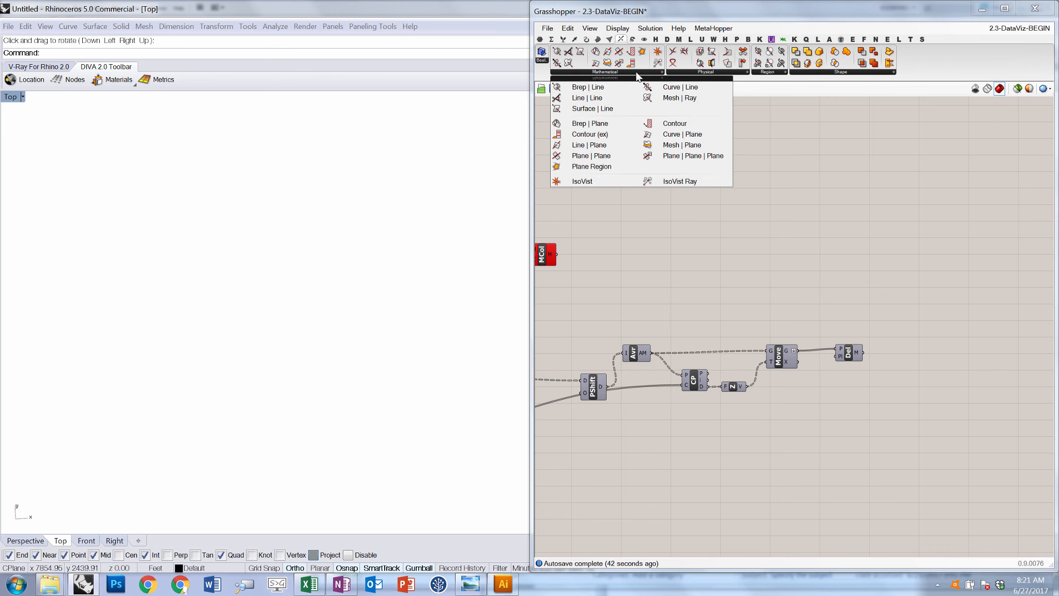
{"action": "left_click", "coordinate": [675, 119]}
{"action": "scroll", "coordinate": [933, 385], "scroll_direction": "up", "scroll_amount": 4}
{"action": "left_click", "coordinate": [933, 385]}
{"action": "scroll", "coordinate": [807, 337], "scroll_direction": "down", "scroll_amount": 3}
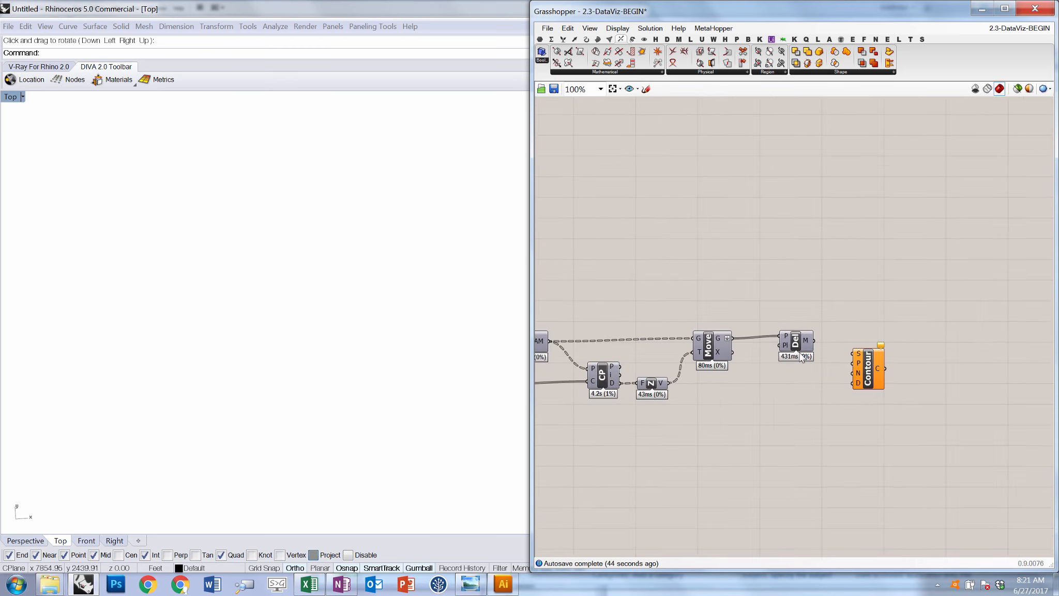
{"action": "scroll", "coordinate": [807, 336], "scroll_direction": "up", "scroll_amount": 2}
{"action": "left_click_drag", "start_coordinate": [814, 337], "coordinate": [878, 357]}
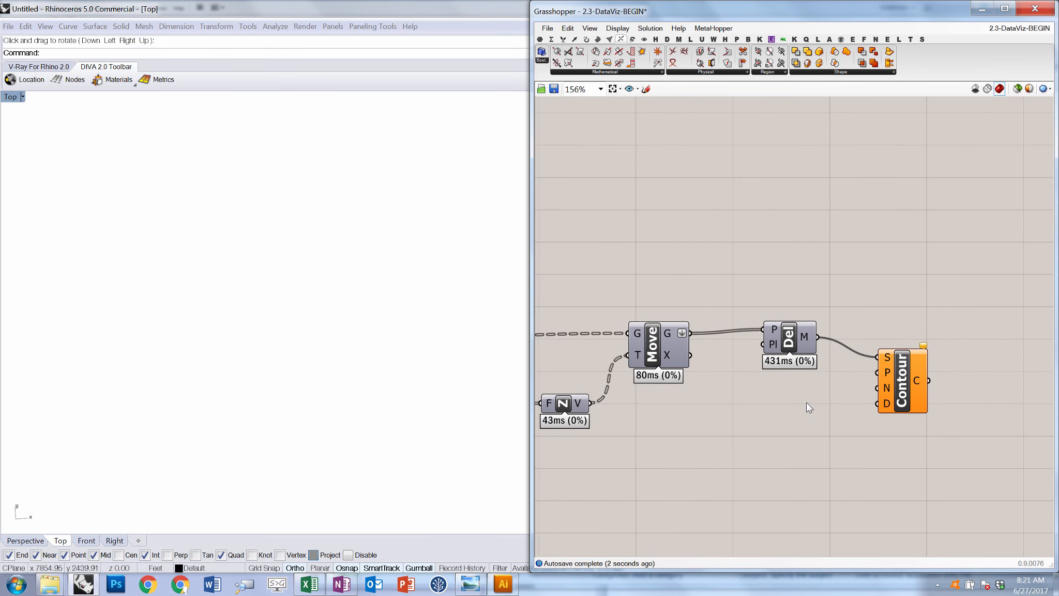
- Add a point parameter at 0,0,0 and connect it to Contour's start point input
{"action": "double_click", "coordinate": [782, 397]}
{"action": "type", "text": "0,0,0"}
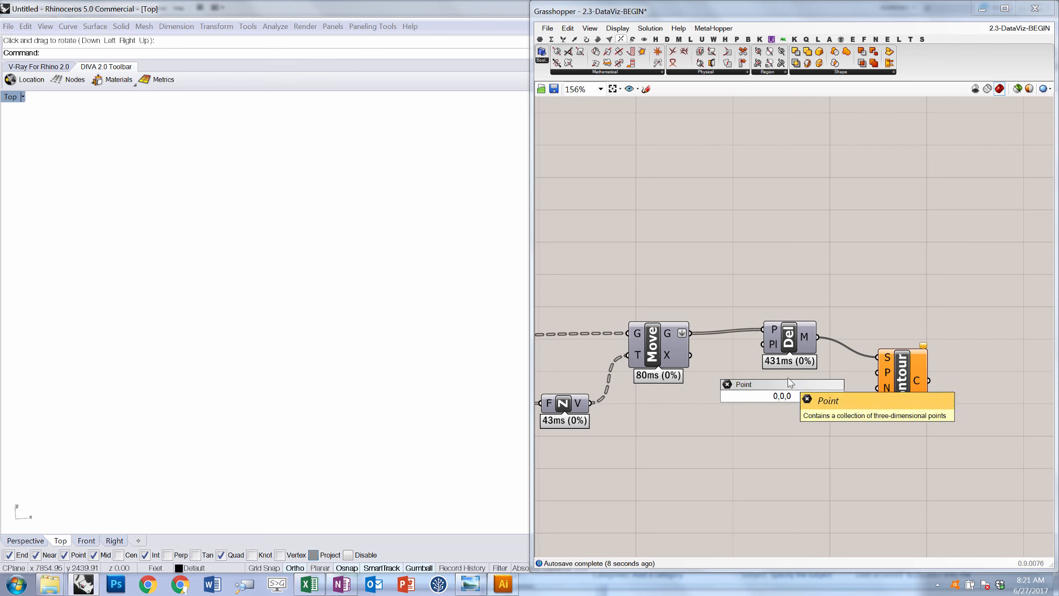
{"action": "key", "text": "Return"}
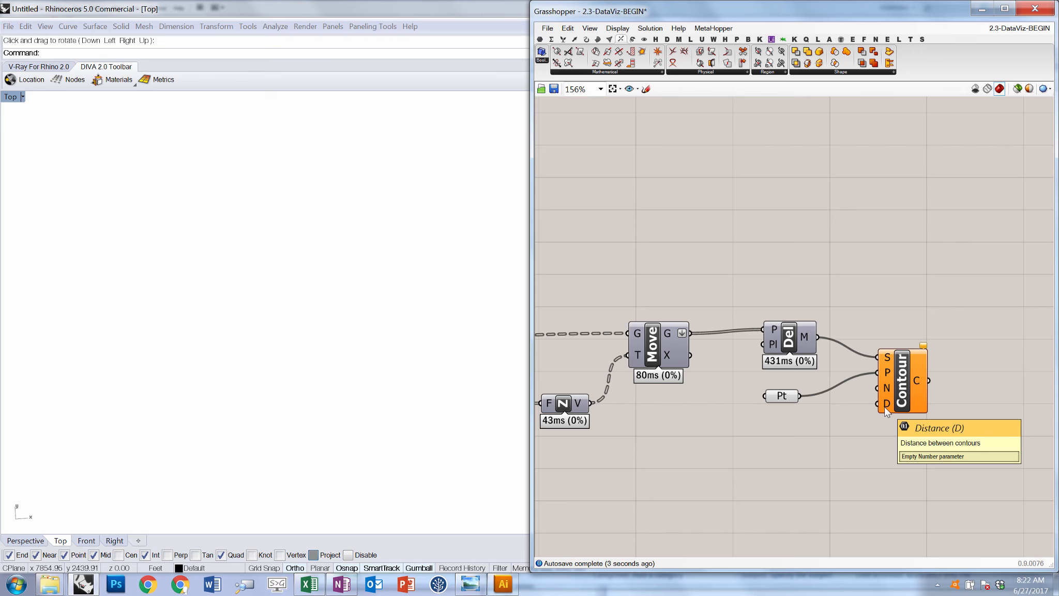
- Add a number slider set to 100 and connect it to Contour's distance input
{"action": "left_click", "coordinate": [539, 40]}
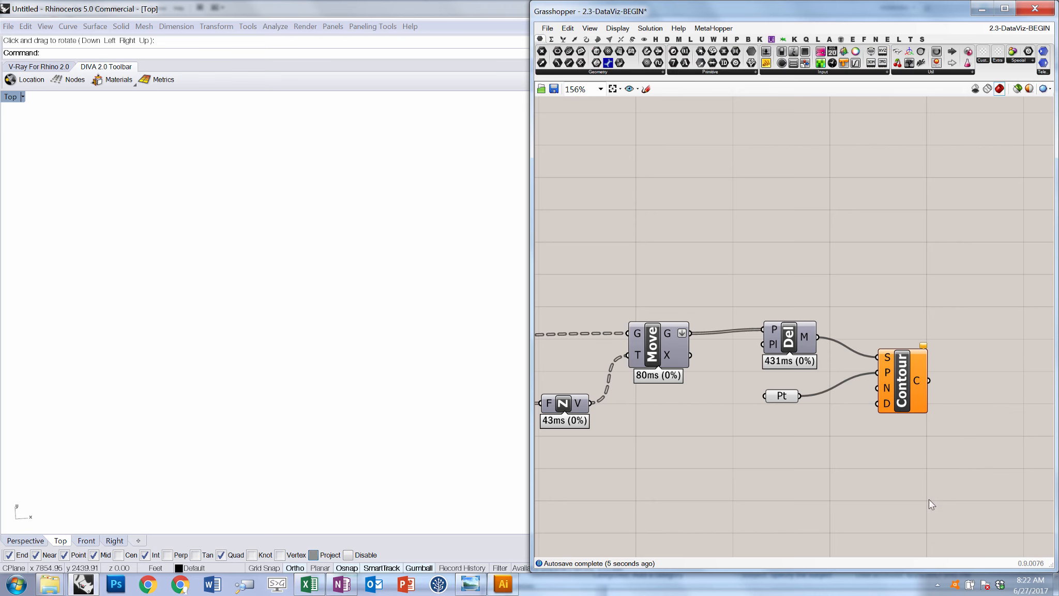
{"action": "double_click", "coordinate": [782, 416]}
{"action": "type", "text": "100"}
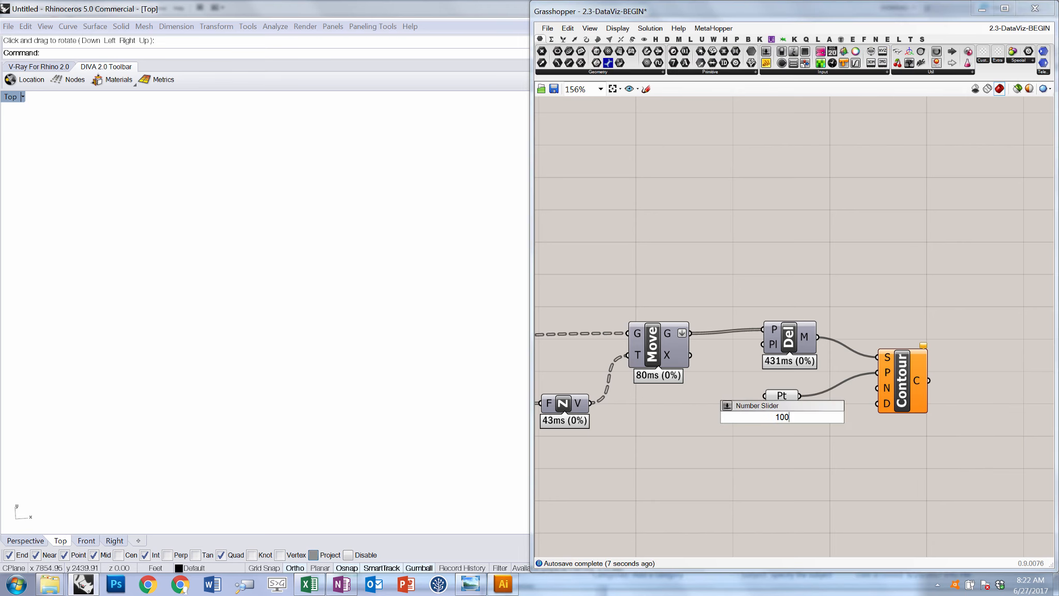
{"action": "key", "text": "Return"}
{"action": "left_click_drag", "start_coordinate": [879, 402], "coordinate": [840, 417]}
- Examine the contour lines in the viewport from an angle, then from the top view, as a whole and close up
{"action": "scroll", "coordinate": [307, 364], "scroll_direction": "down", "scroll_amount": 6}
{"action": "scroll", "coordinate": [321, 419], "scroll_direction": "up", "scroll_amount": 9}
{"action": "scroll", "coordinate": [284, 378], "scroll_direction": "down", "scroll_amount": 3}
{"action": "right_click_drag", "start_coordinate": [286, 382], "coordinate": [356, 303], "text": "ctrl+shift"}
{"action": "type", "text": "top"}
{"action": "key", "text": "Return"}
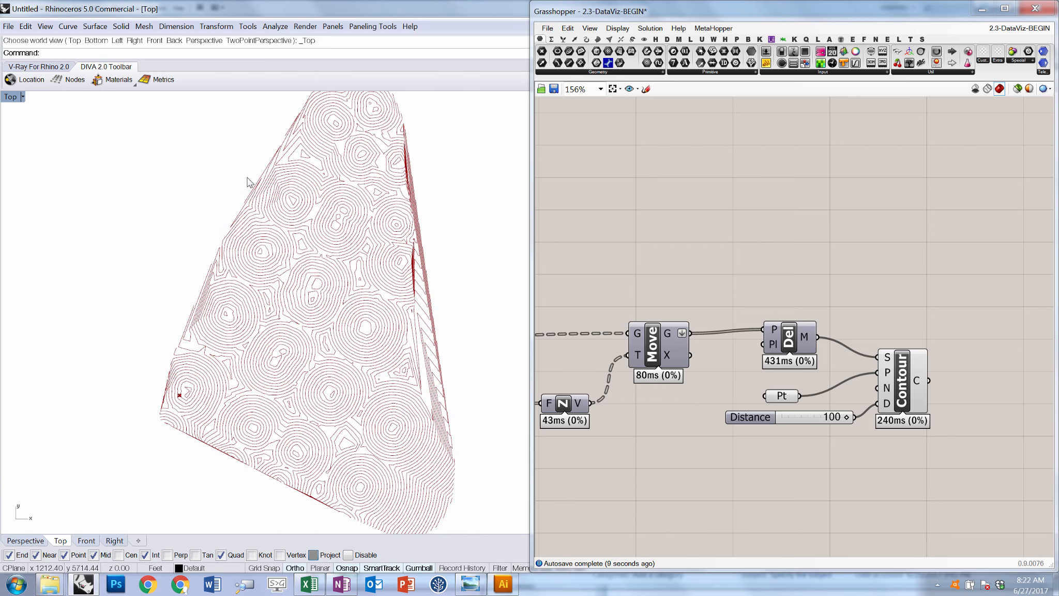
{"action": "scroll", "coordinate": [276, 430], "scroll_direction": "up", "scroll_amount": 6}
{"action": "scroll", "coordinate": [260, 366], "scroll_direction": "up", "scroll_amount": 4}
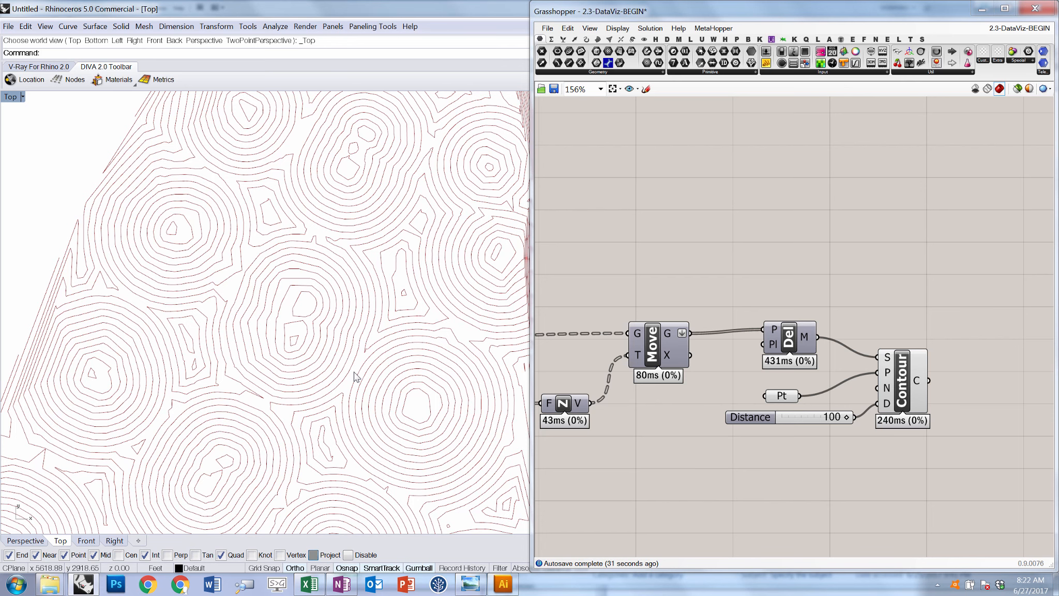
- Add an End Points component after Contour and connect the contour curves to its curve input
{"action": "scroll", "coordinate": [932, 464], "scroll_direction": "down", "scroll_amount": 2}
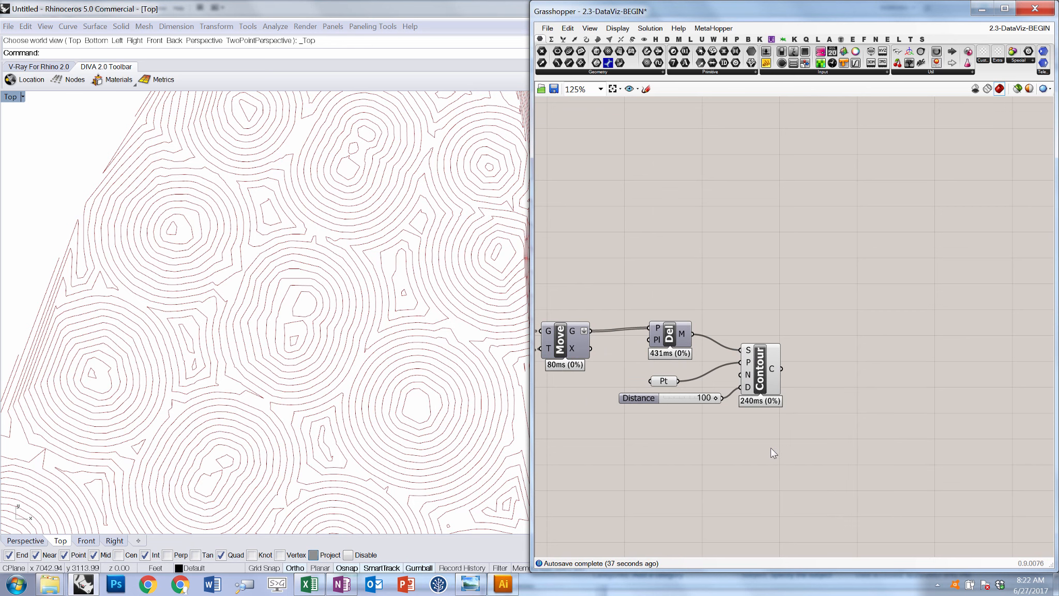
{"action": "left_click", "coordinate": [586, 39]}
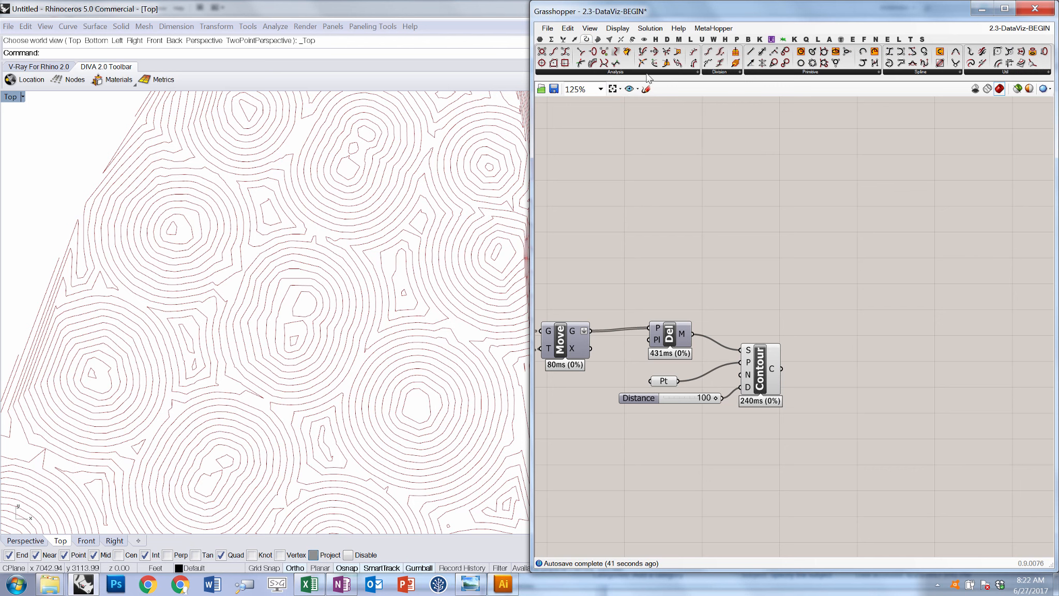
{"action": "left_click_drag", "start_coordinate": [553, 53], "coordinate": [820, 391]}
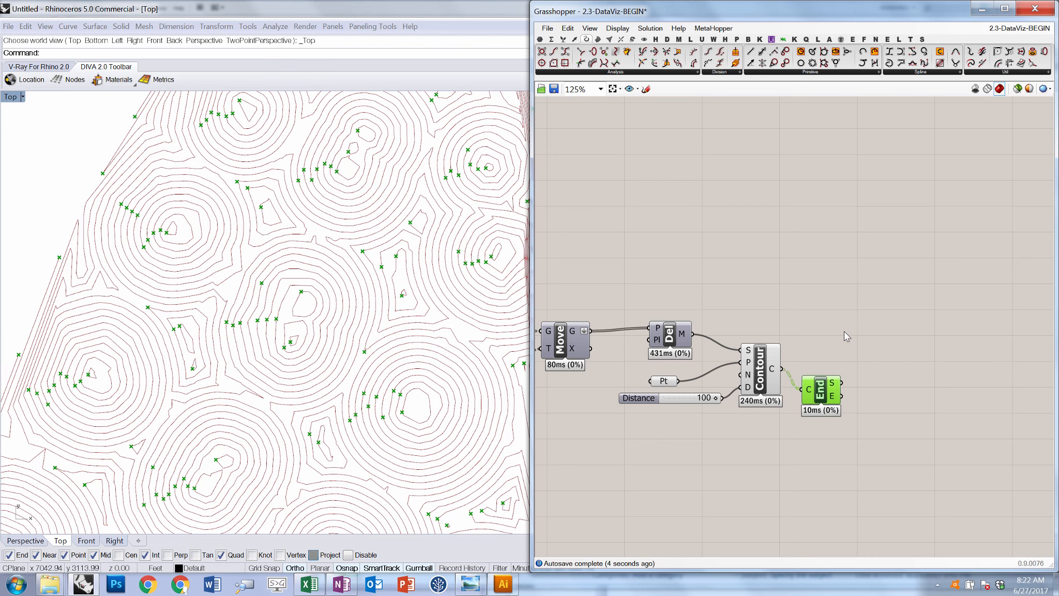
{"action": "left_click", "coordinate": [845, 336]}
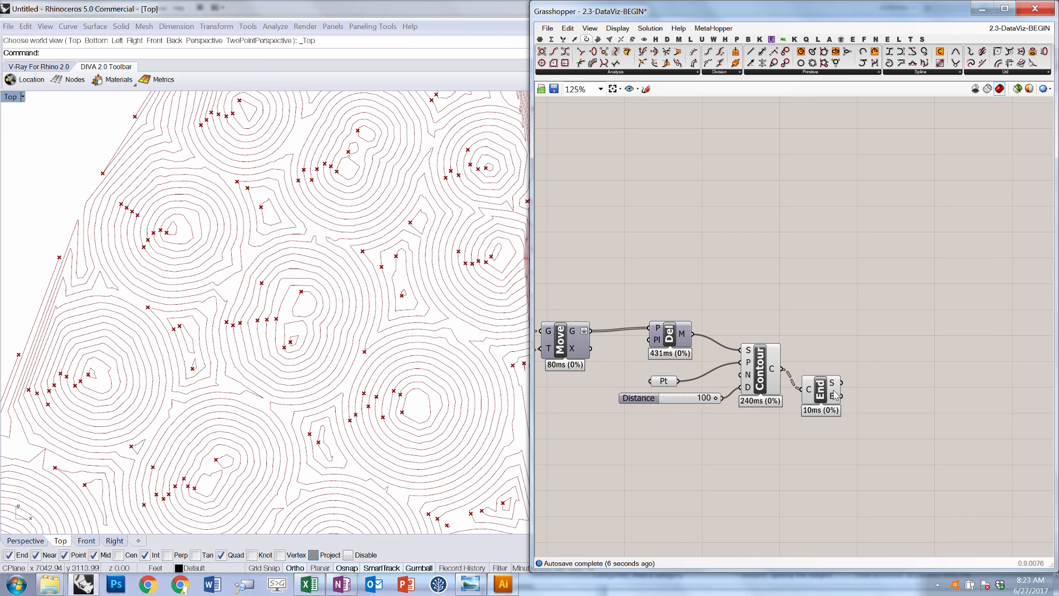
- Add a Deconstruct point component and connect the end point output of End Points to it
{"action": "mouse_move", "coordinate": [833, 394]}
{"action": "left_click", "coordinate": [562, 40]}
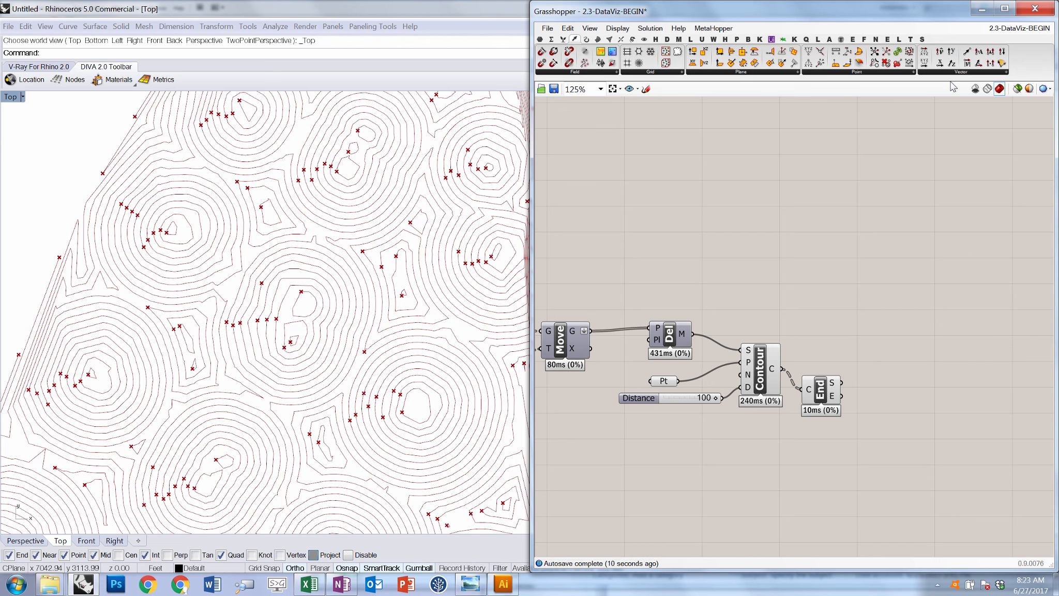
{"action": "left_click", "coordinate": [869, 72]}
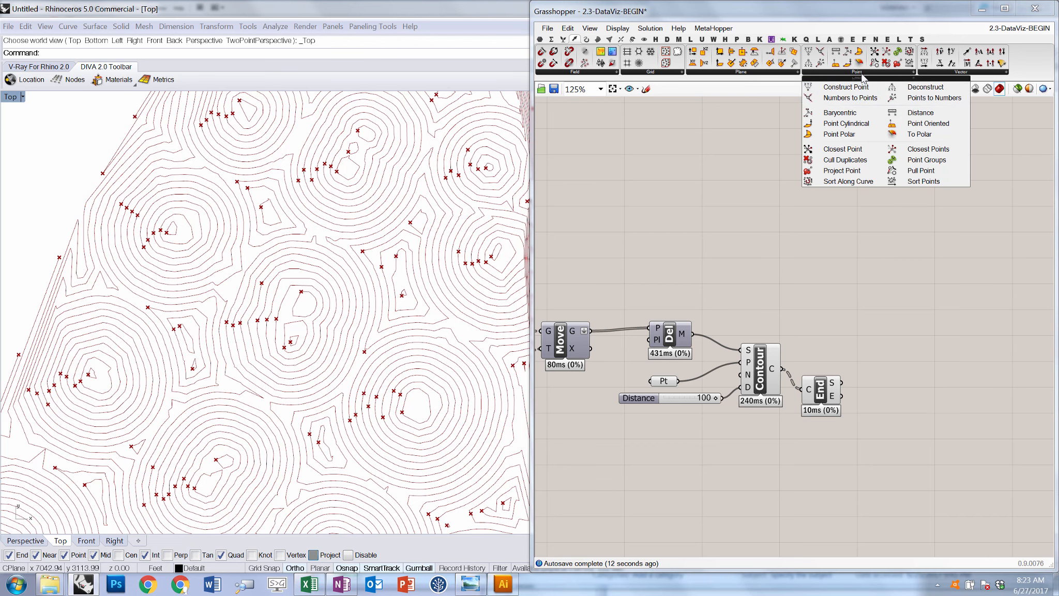
{"action": "left_click_drag", "start_coordinate": [896, 106], "coordinate": [866, 405]}
{"action": "mouse_move", "coordinate": [898, 427]}
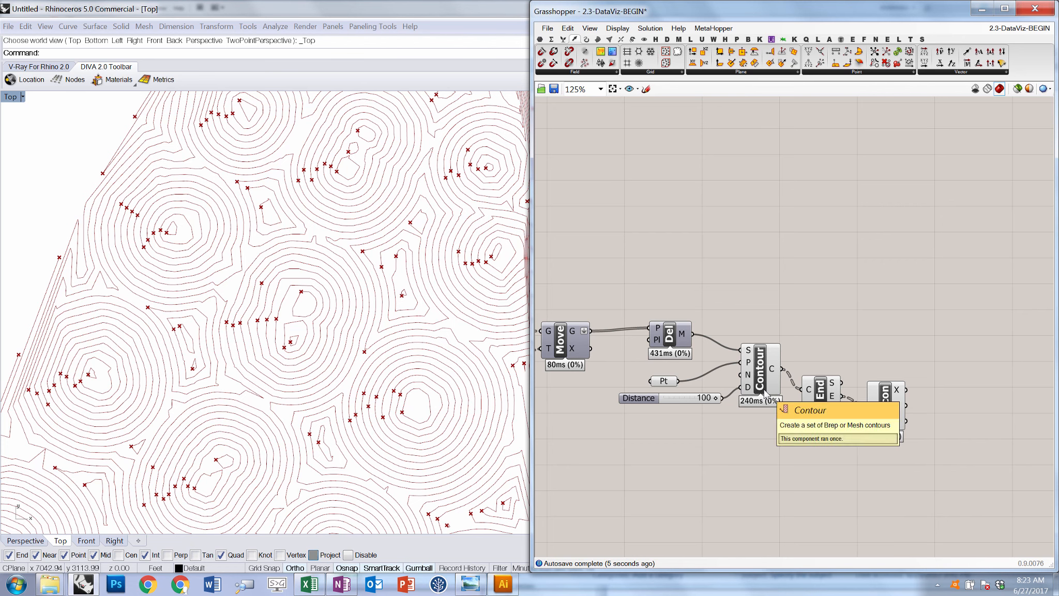
- Add a Remap Numbers component and connect the deconstructed points' Z output to its value input
{"action": "scroll", "coordinate": [854, 403], "scroll_direction": "up", "scroll_amount": 1}
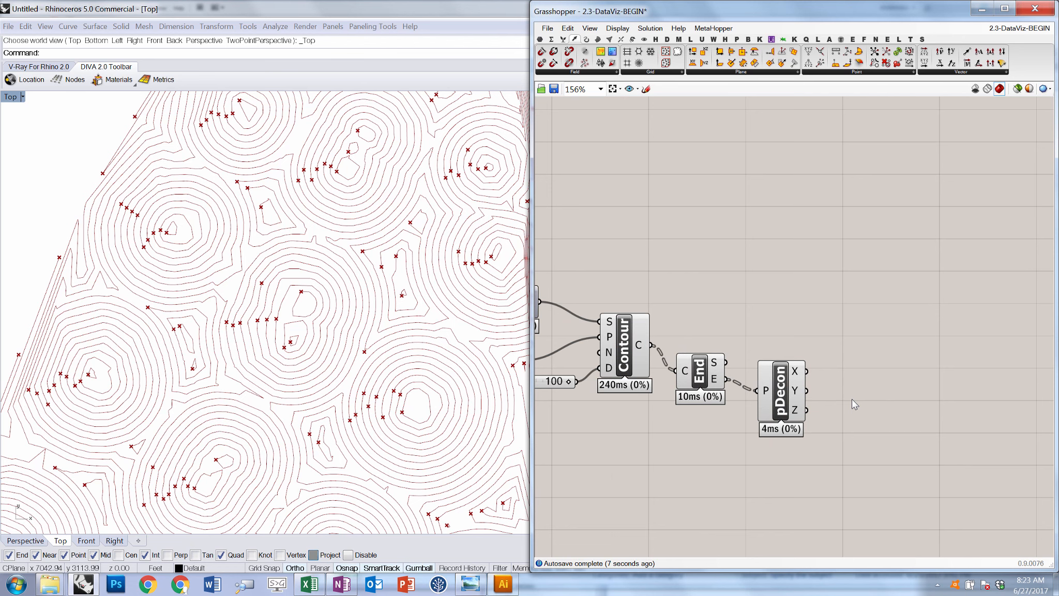
{"action": "left_click", "coordinate": [551, 39]}
{"action": "left_click", "coordinate": [571, 72]}
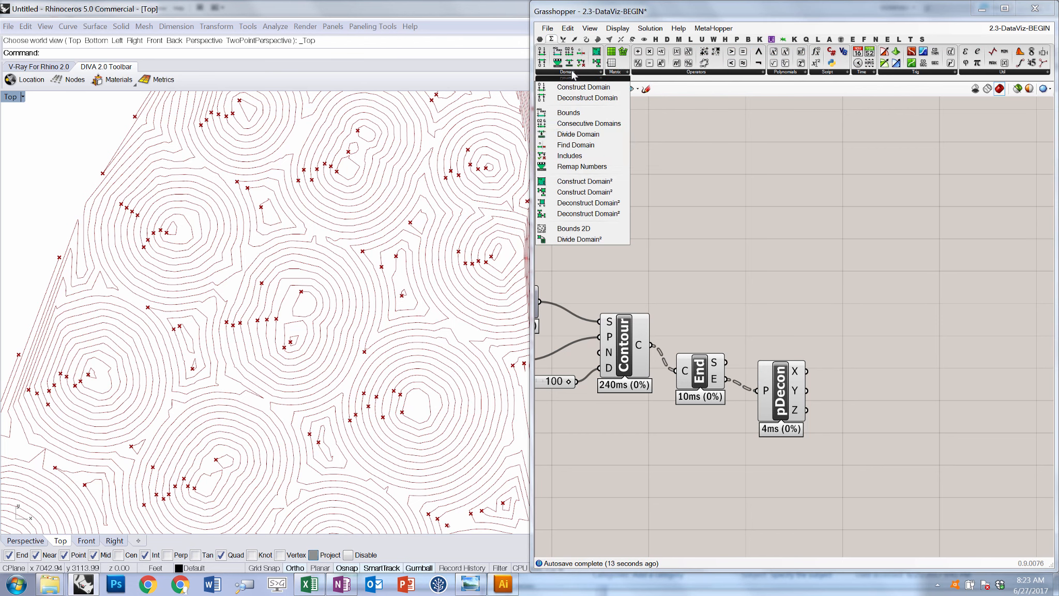
{"action": "left_click", "coordinate": [582, 165]}
{"action": "left_click_drag", "start_coordinate": [925, 459], "coordinate": [859, 434]}
{"action": "left_click_drag", "start_coordinate": [806, 409], "coordinate": [834, 415]}
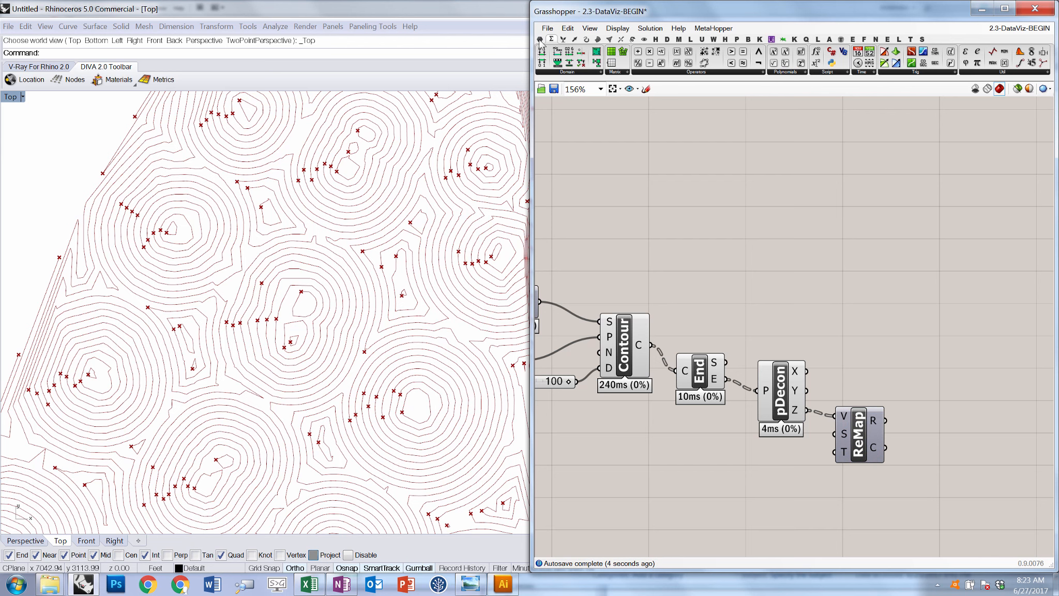
- Add a panel containing "0 to 2000" and connect it to Remap Numbers' source domain input
{"action": "left_click", "coordinate": [539, 39]}
{"action": "left_click_drag", "start_coordinate": [766, 63], "coordinate": [732, 467]}
{"action": "double_click", "coordinate": [734, 466]}
{"action": "type", "text": "0"}
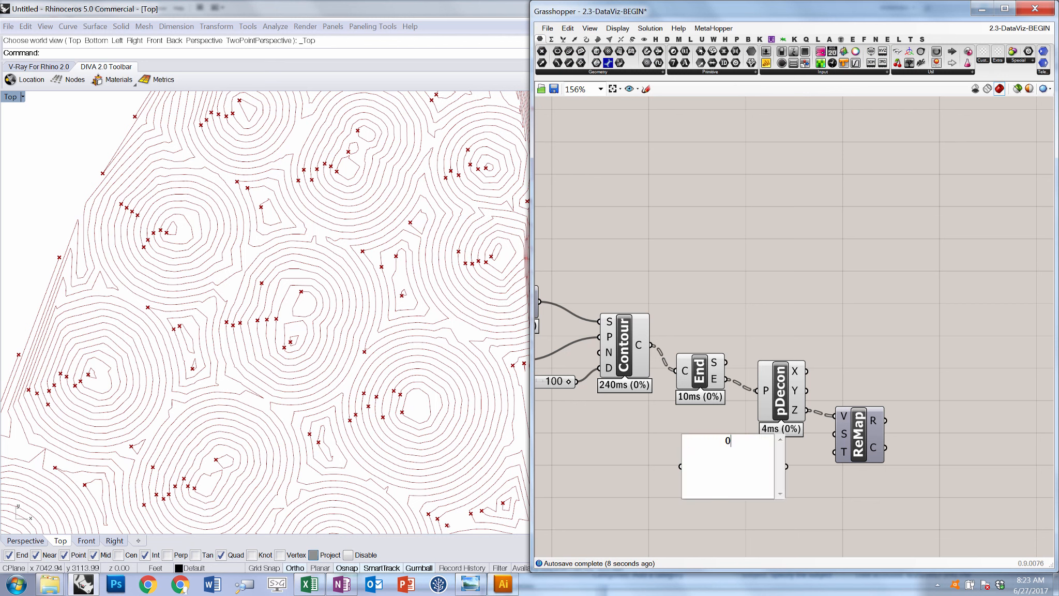
{"action": "type", "text": " to 2000"}
{"action": "left_click", "coordinate": [804, 465]}
{"action": "left_click_drag", "start_coordinate": [786, 466], "coordinate": [830, 444]}
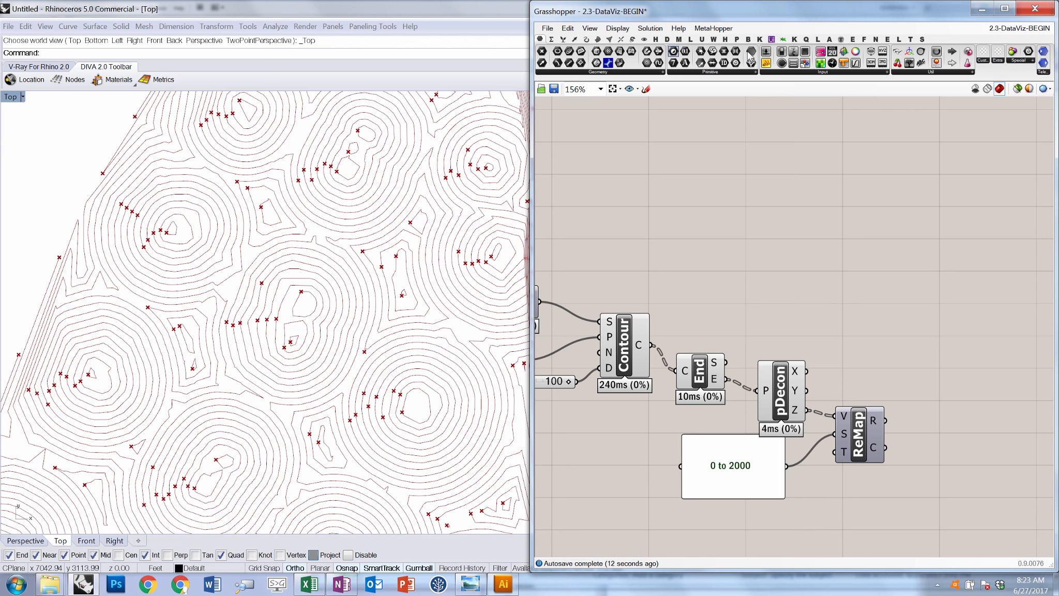
- Add a Custom Preview Lineweights component and connect the contour curves to its geometry input
{"action": "left_click", "coordinate": [841, 39]}
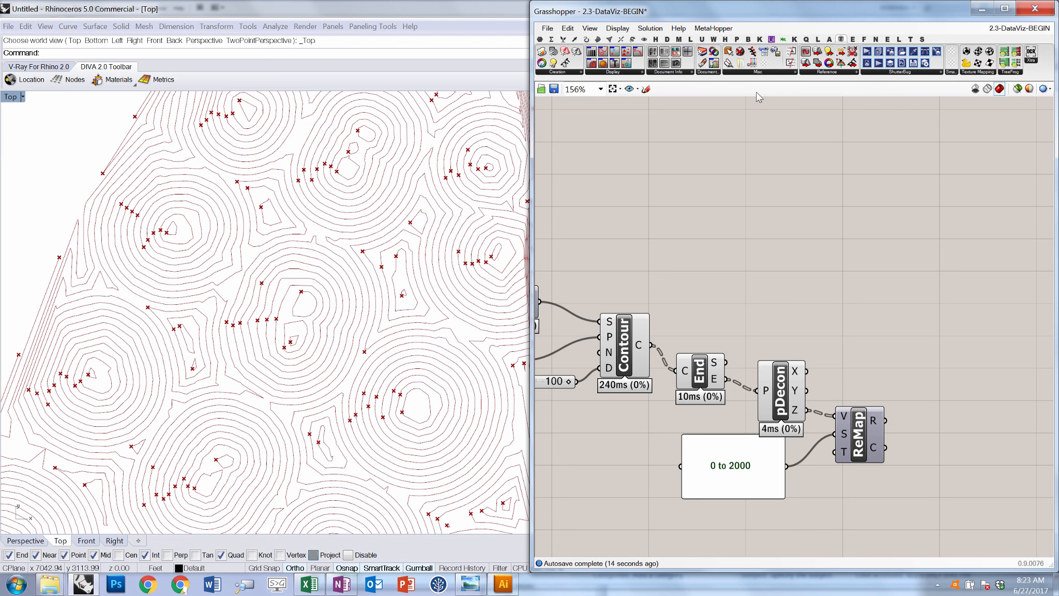
{"action": "left_click", "coordinate": [636, 73]}
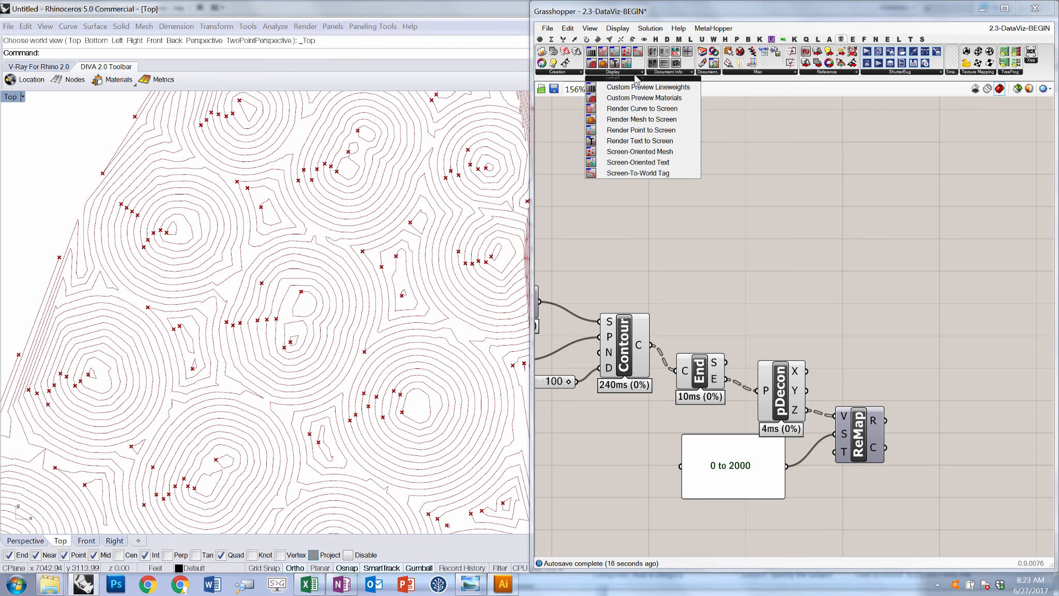
{"action": "left_click_drag", "start_coordinate": [638, 87], "coordinate": [925, 308]}
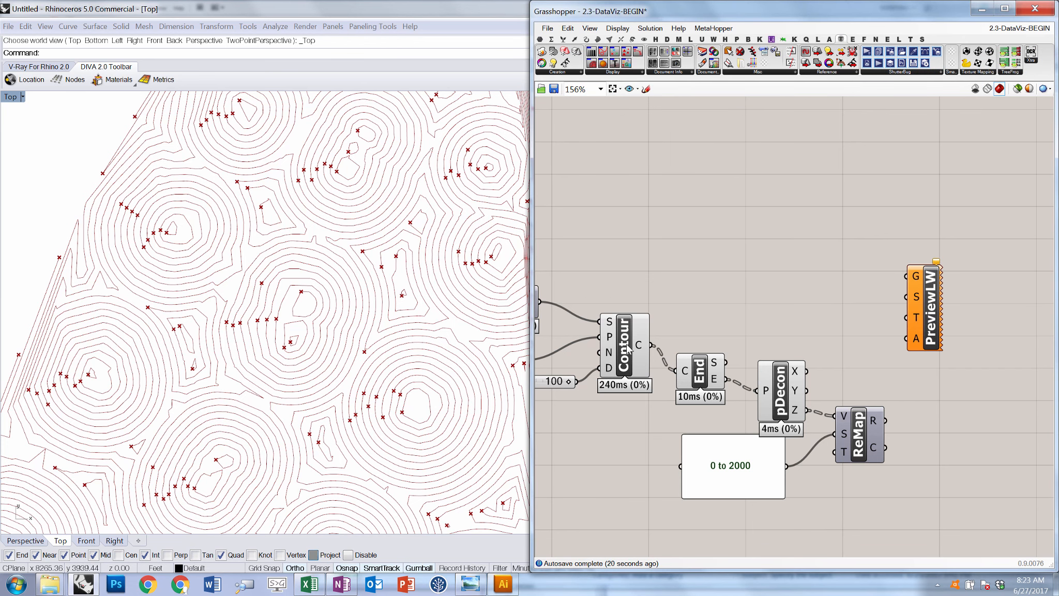
{"action": "left_click_drag", "start_coordinate": [645, 347], "coordinate": [906, 277]}
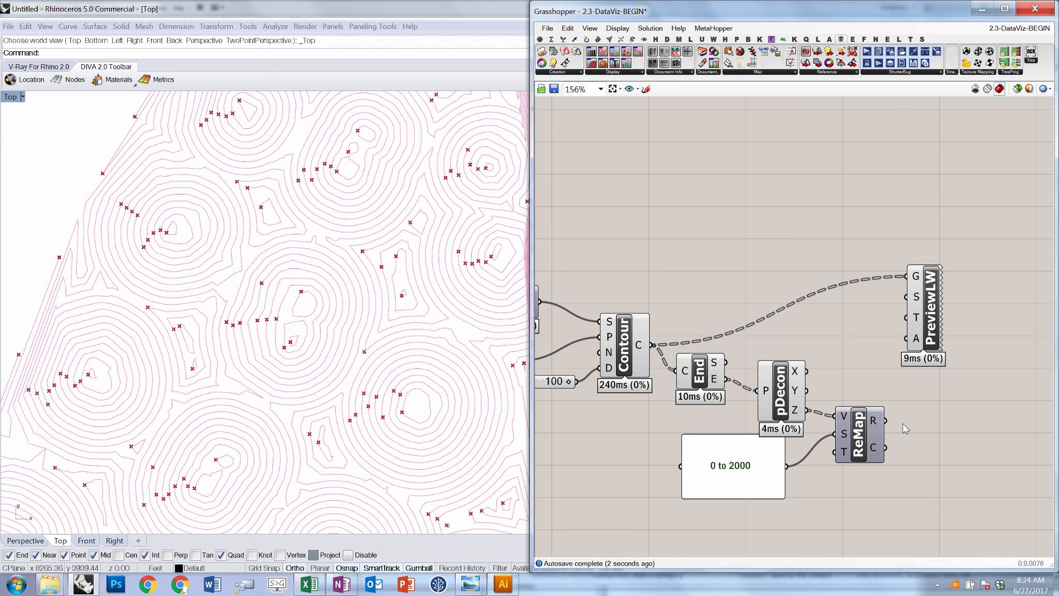
- Connect the remapped values to the lineweight preview's thickness input and move the preview component farther from Remap Numbers
{"action": "mouse_move", "coordinate": [877, 424]}
{"action": "left_click_drag", "start_coordinate": [910, 318], "coordinate": [886, 420]}
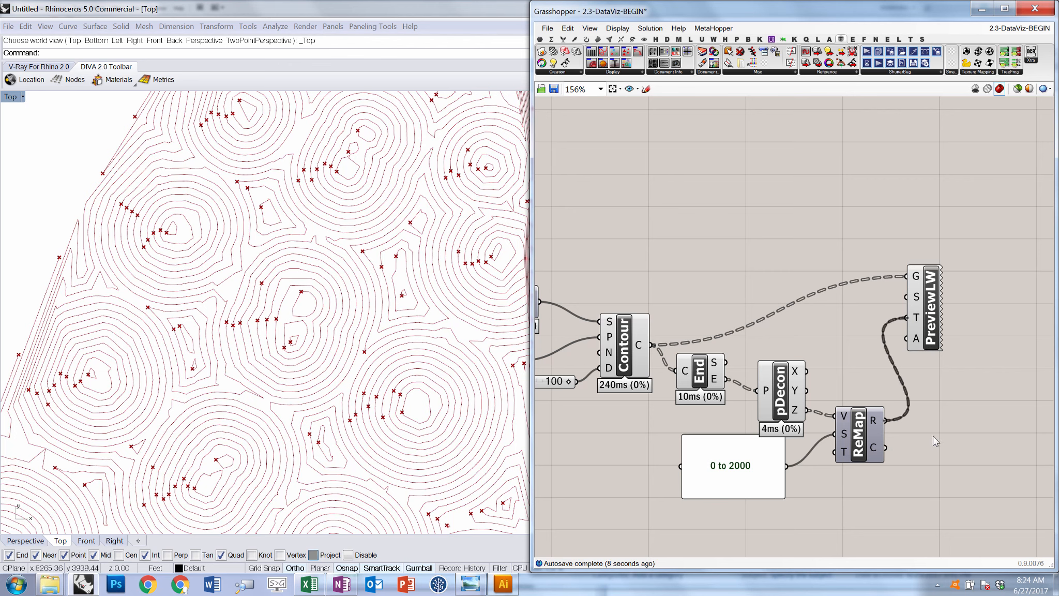
{"action": "left_click_drag", "start_coordinate": [926, 311], "coordinate": [995, 284]}
{"action": "left_click", "coordinate": [933, 449]}
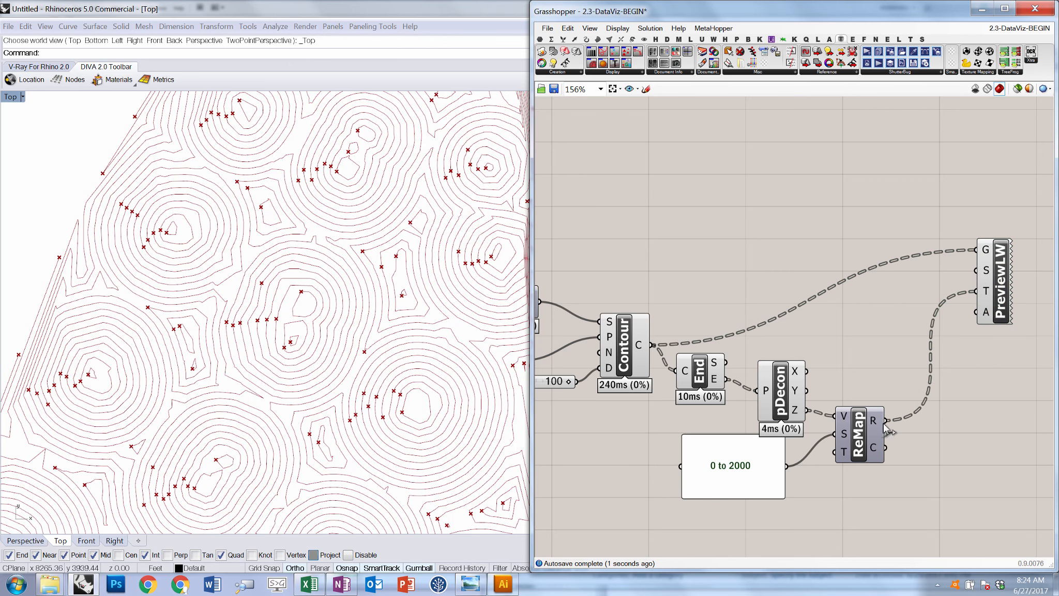
- Shrink the "0 to 2000" panel to a single-line height beside Remap Numbers
{"action": "scroll", "coordinate": [844, 455], "scroll_direction": "up", "scroll_amount": 2}
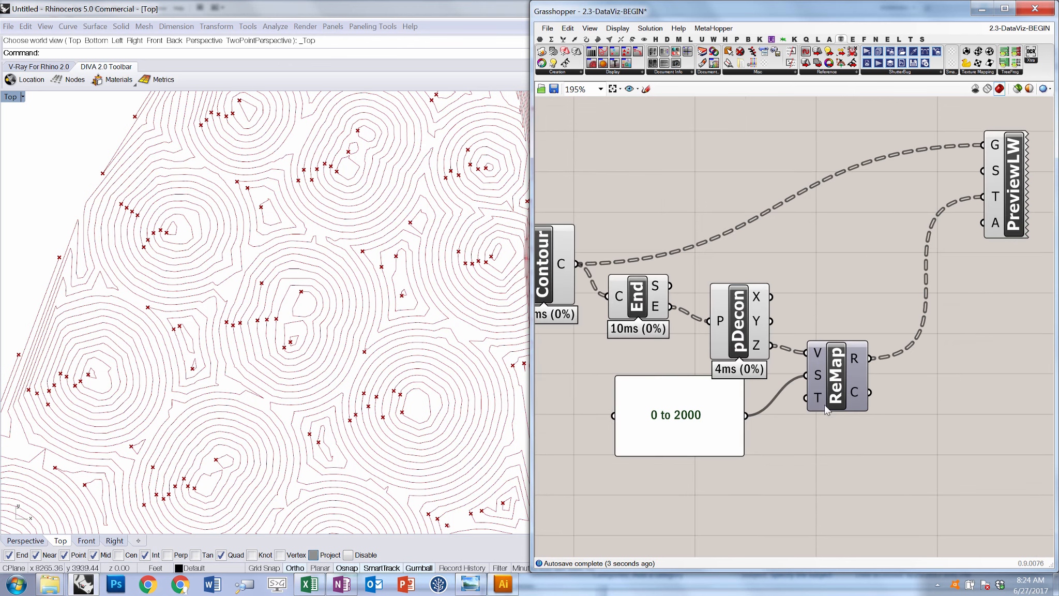
{"action": "left_click_drag", "start_coordinate": [661, 454], "coordinate": [667, 395]}
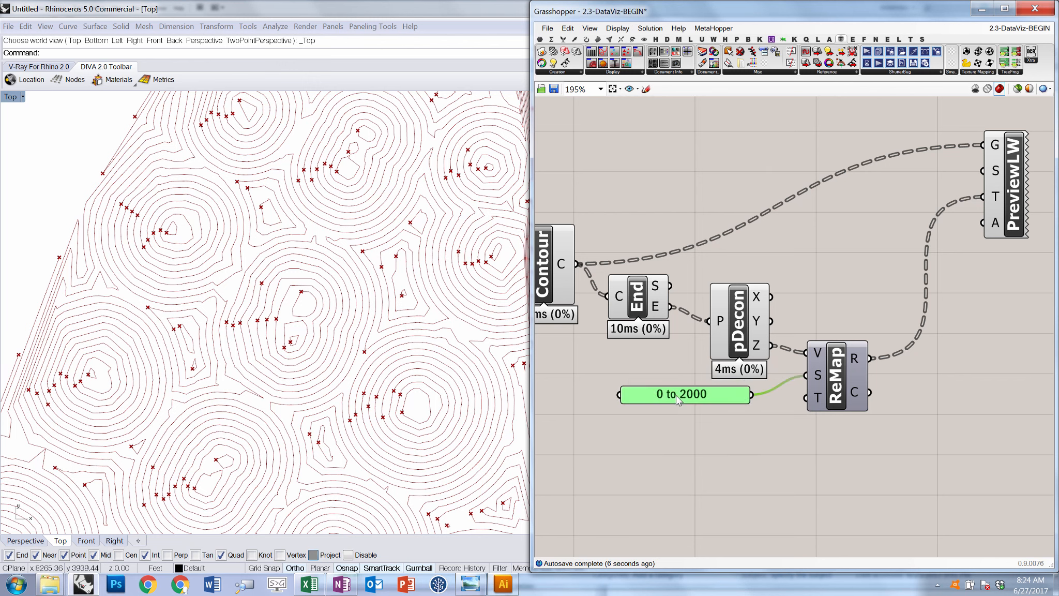
{"action": "left_click", "coordinate": [756, 460]}
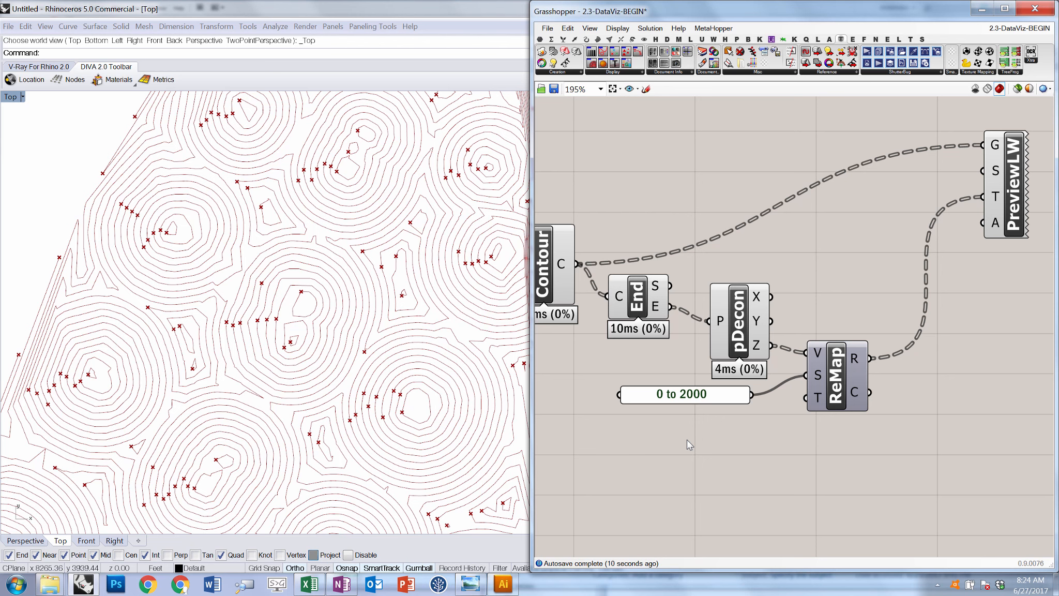
- Add a Construct Domain component below the "0 to 2000" panel and place two number sliders, 2 and 5, beside its inputs
{"action": "left_click", "coordinate": [562, 40]}
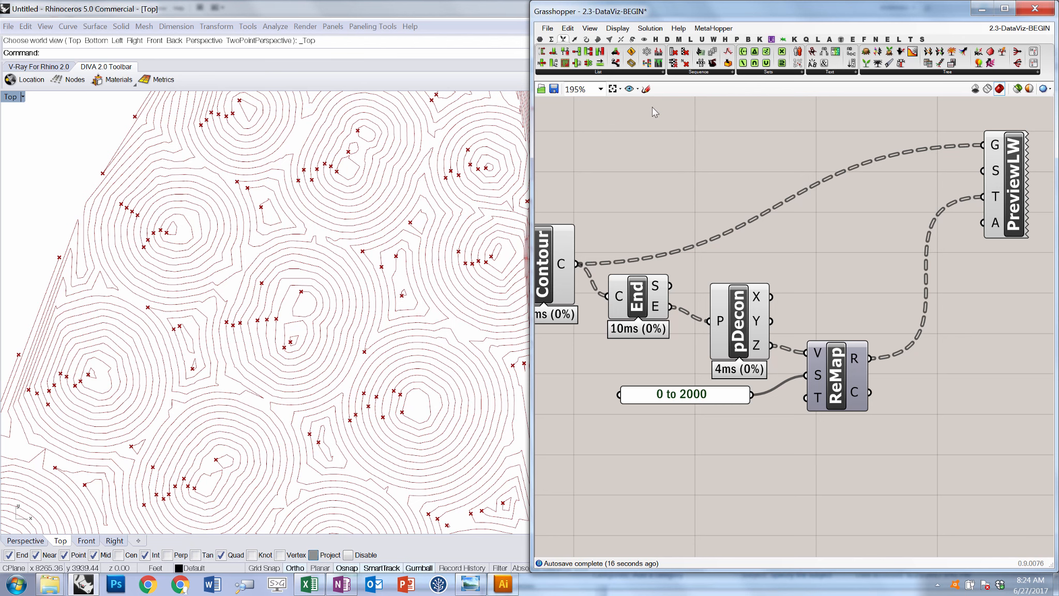
{"action": "left_click", "coordinate": [574, 39]}
{"action": "left_click", "coordinate": [551, 40]}
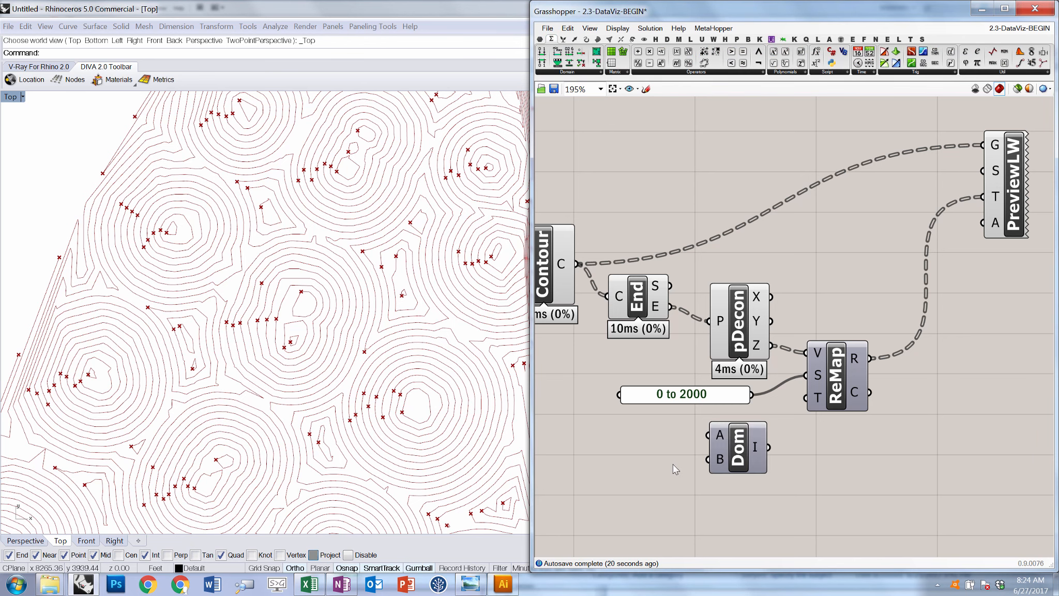
{"action": "double_click", "coordinate": [594, 432]}
{"action": "type", "text": "slider"}
{"action": "key", "text": "Return"}
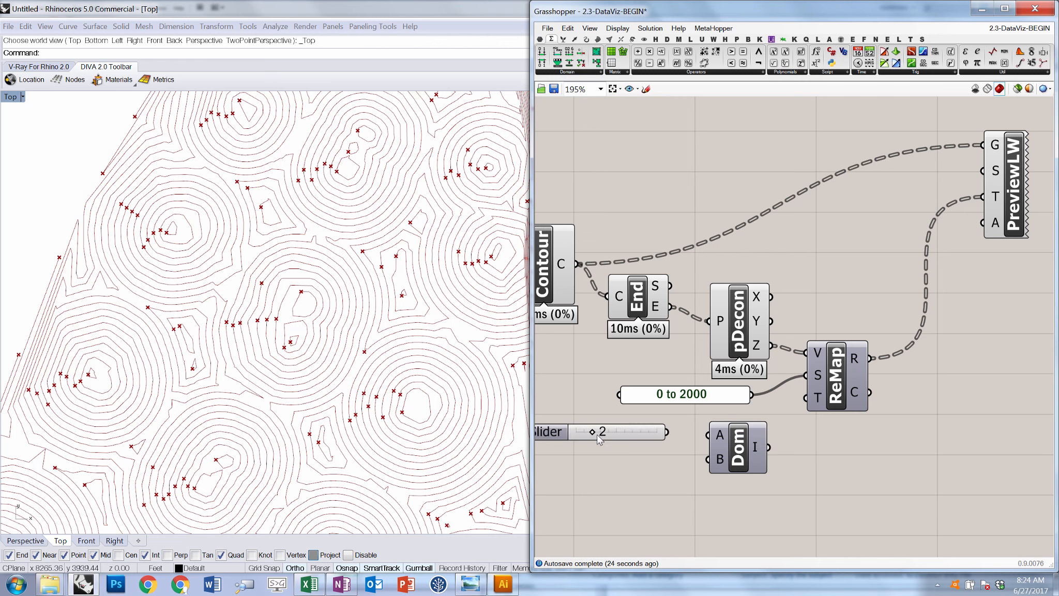
{"action": "double_click", "coordinate": [603, 483]}
{"action": "type", "text": "slider"}
{"action": "key", "text": "Return"}
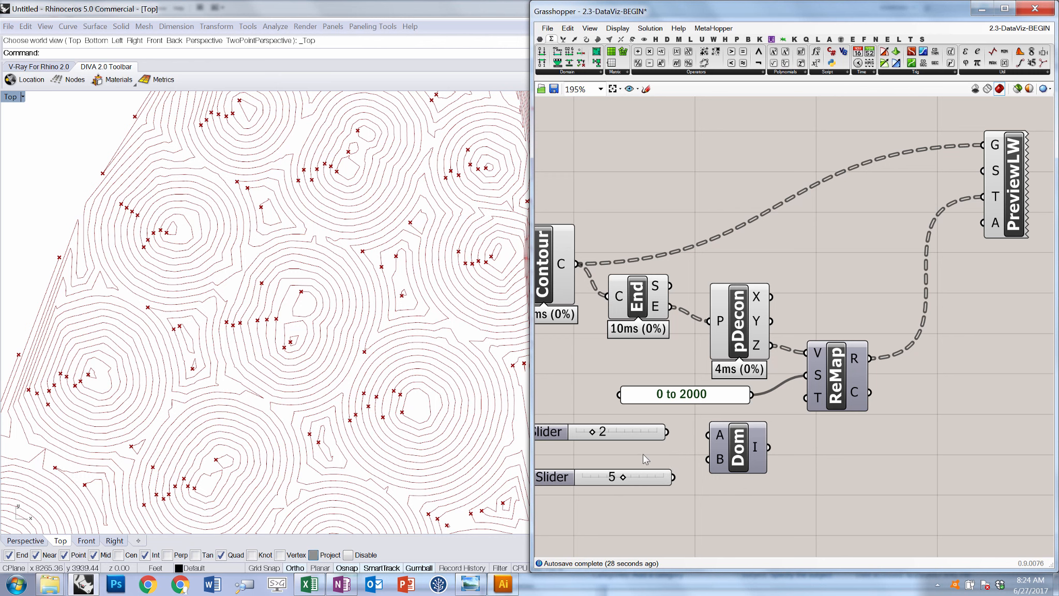
- Wire the two sliders through Construct Domain into the target input of Remap Numbers and set the domain start to 1
{"action": "left_click_drag", "start_coordinate": [667, 432], "coordinate": [707, 435]}
{"action": "left_click_drag", "start_coordinate": [672, 476], "coordinate": [804, 397]}
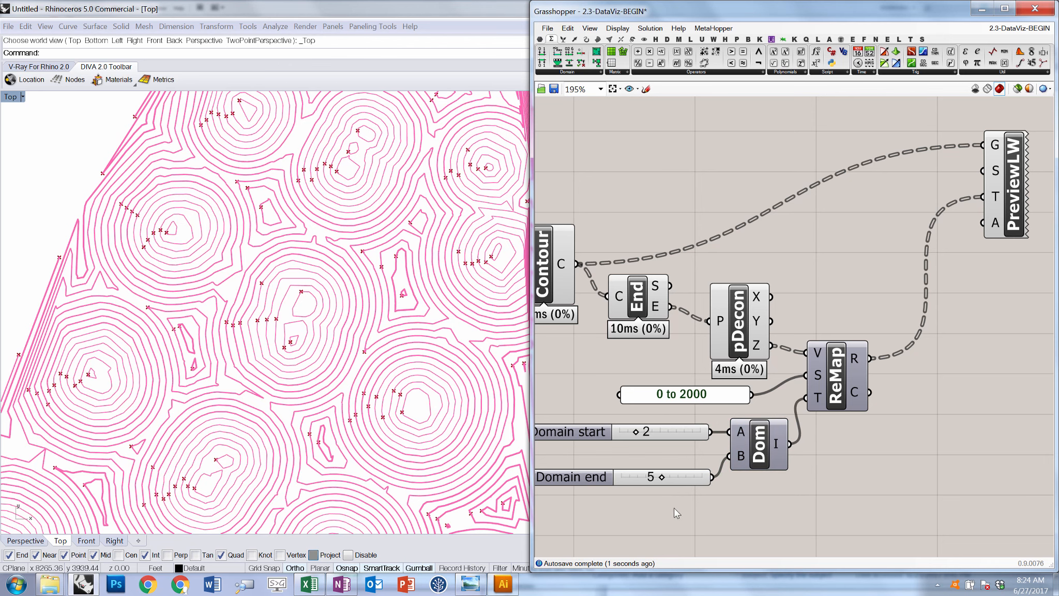
{"action": "scroll", "coordinate": [628, 434], "scroll_direction": "up", "scroll_amount": 2}
{"action": "mouse_move", "coordinate": [629, 433]}
{"action": "left_mouse_down"}
{"action": "mouse_move", "coordinate": [604, 438]}
{"action": "mouse_move", "coordinate": [616, 436]}
{"action": "left_mouse_up"}
{"action": "scroll", "coordinate": [660, 395], "scroll_direction": "down", "scroll_amount": 5}
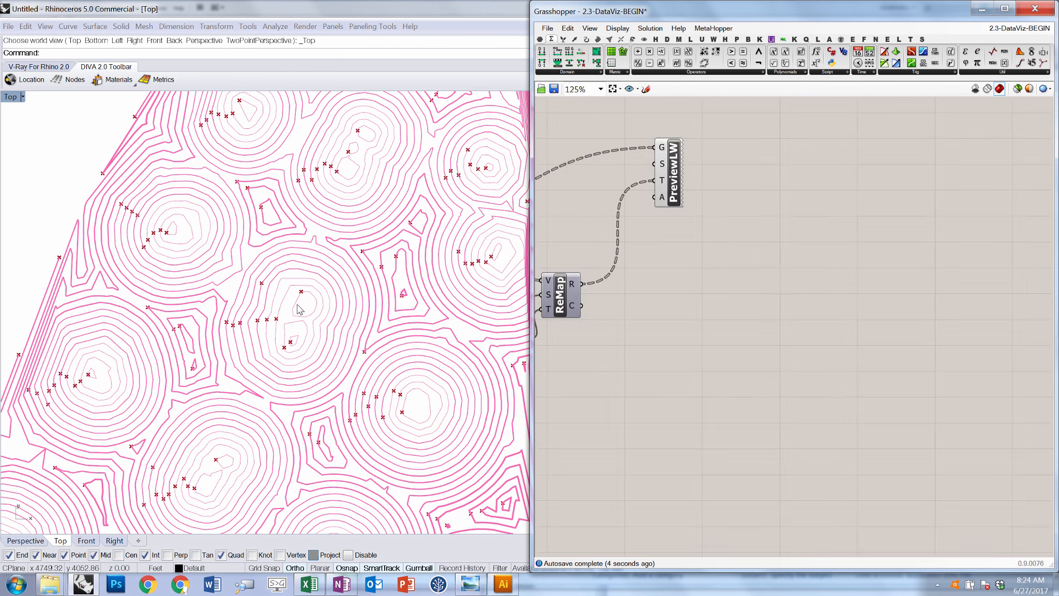
- Turn off the preview of the End Points and Deconstruct components to hide the red point markers on the contours
{"action": "scroll", "coordinate": [670, 419], "scroll_direction": "up", "scroll_amount": 5}
{"action": "scroll", "coordinate": [778, 310], "scroll_direction": "down", "scroll_amount": 5}
{"action": "left_click_drag", "start_coordinate": [793, 220], "coordinate": [706, 269]}
{"action": "key", "text": "ctrl+q"}
{"action": "left_click", "coordinate": [775, 424]}
{"action": "scroll", "coordinate": [297, 379], "scroll_direction": "down", "scroll_amount": 2}
{"action": "right_click_drag", "start_coordinate": [313, 477], "coordinate": [298, 379]}
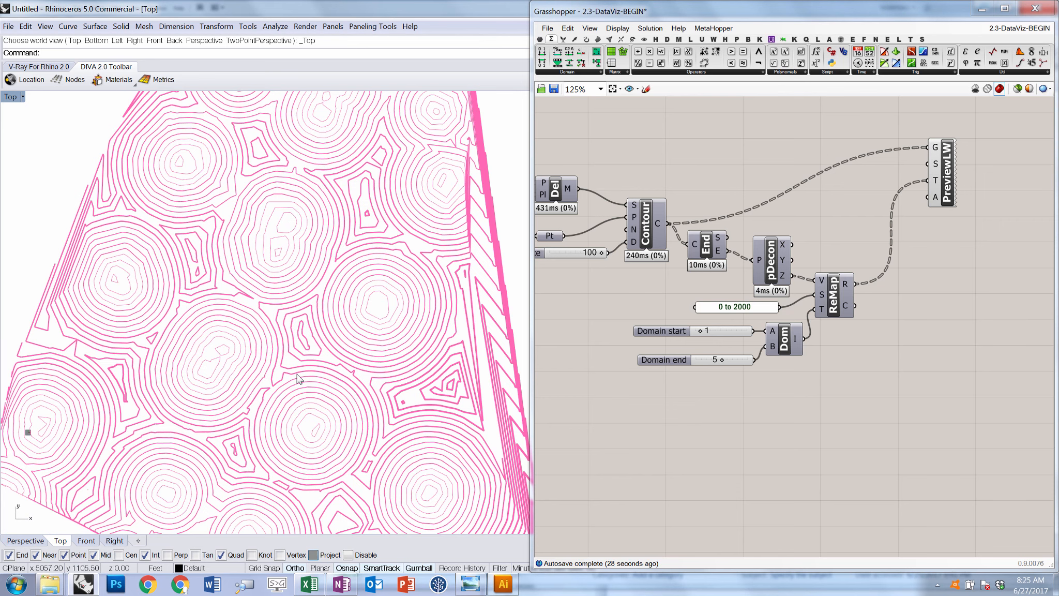
- Duplicate the Remap Numbers component with its input connections and place the copy below the original
{"action": "right_click_drag", "start_coordinate": [715, 416], "coordinate": [670, 460]}
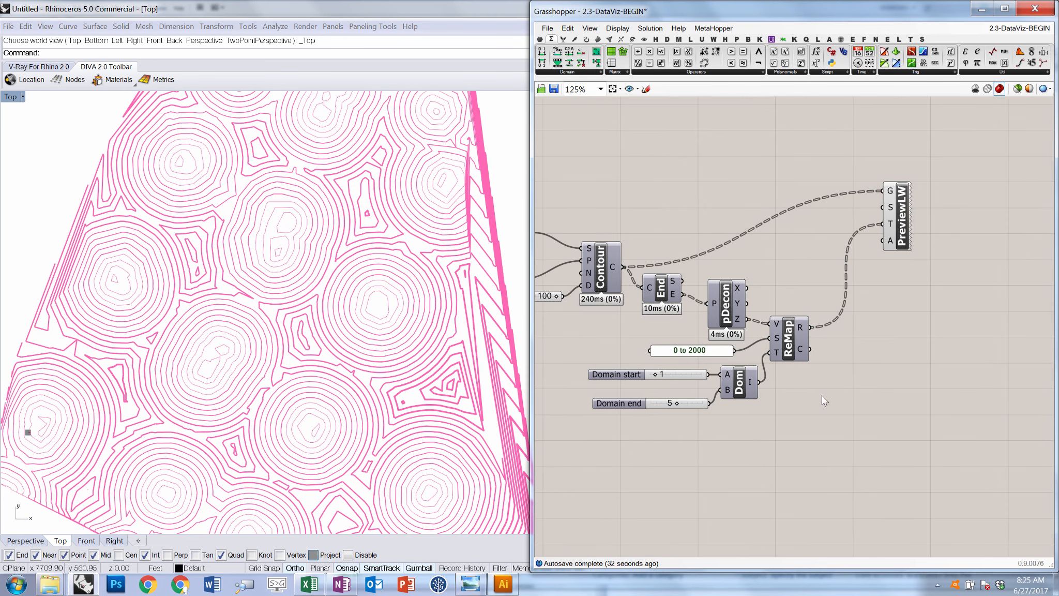
{"action": "left_click", "coordinate": [786, 352]}
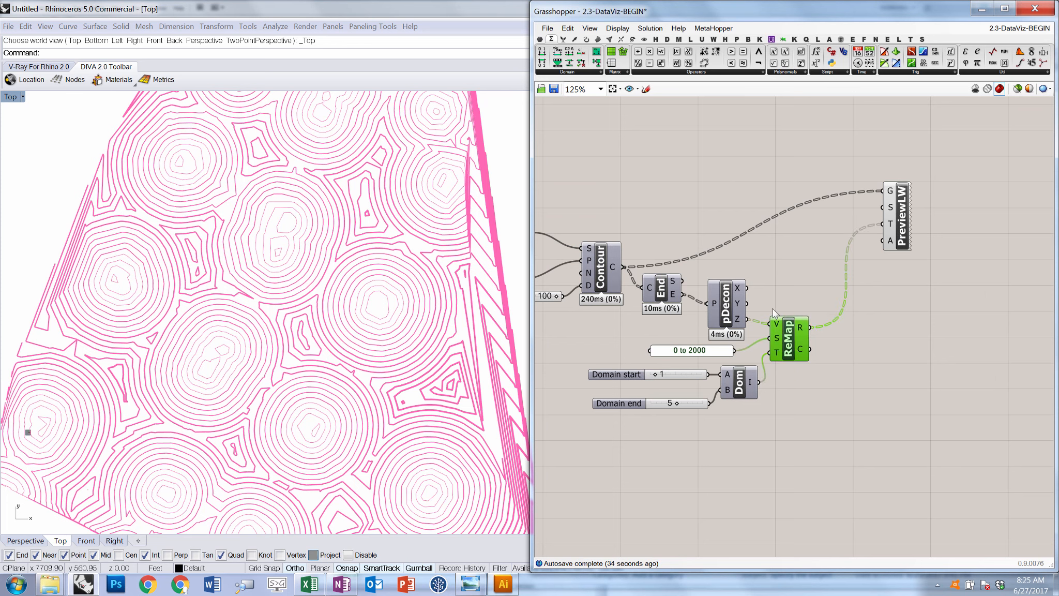
{"action": "key", "text": "ctrl+c"}
{"action": "key", "text": "ctrl+v"}
{"action": "left_click_drag", "start_coordinate": [806, 341], "coordinate": [830, 410]}
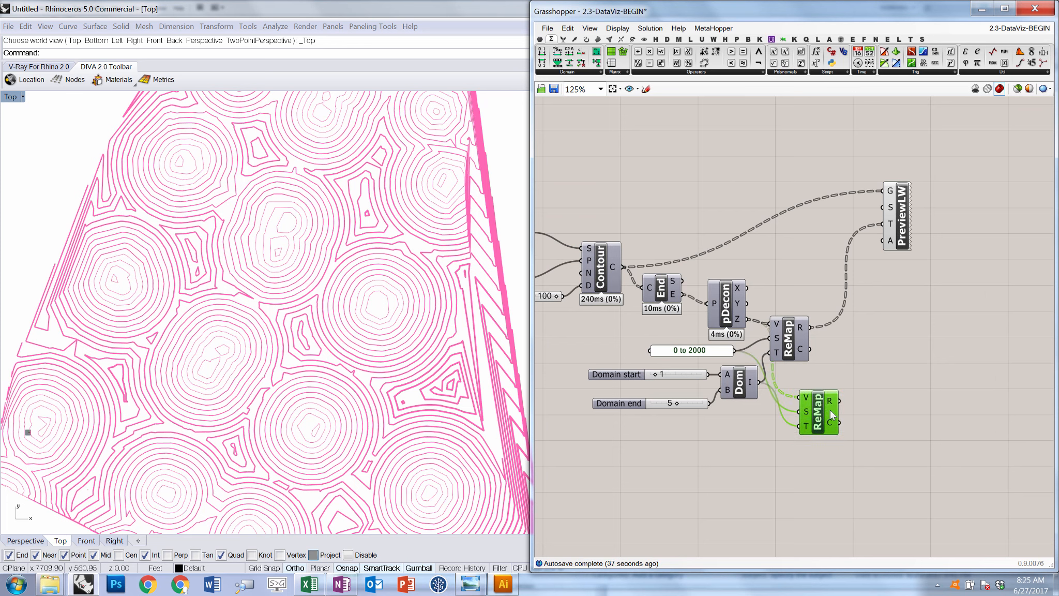